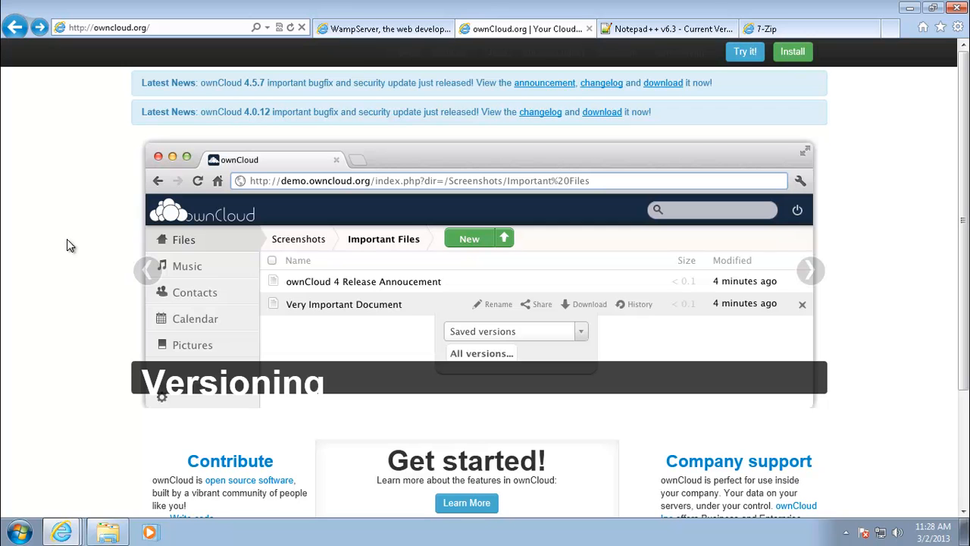
Step: Scroll the owncloud.org home page and go to 'Install your own' for ownCloud Server 4.5.7
scroll(67, 241, down, 2)
scroll(67, 241, up, 2)
scroll(68, 241, down, 2)
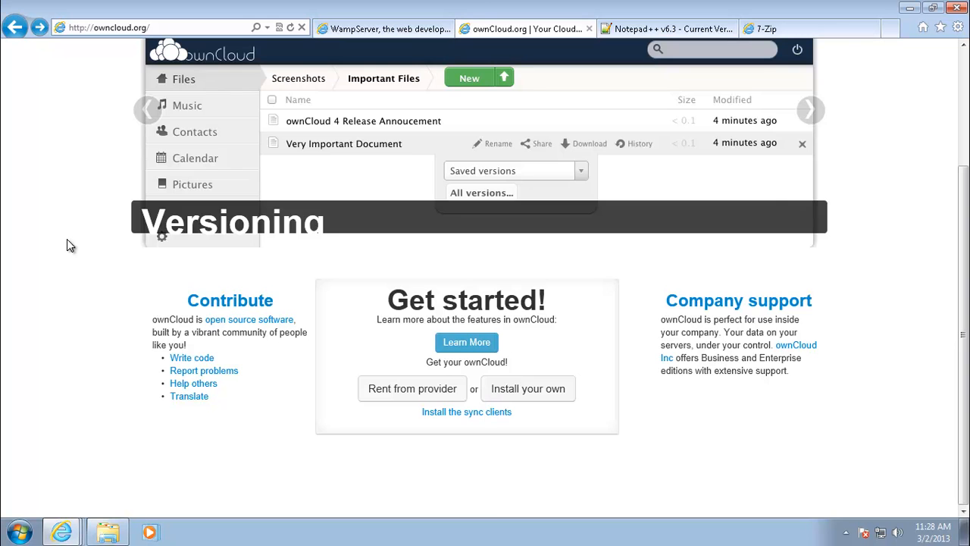
scroll(66, 239, up, 2)
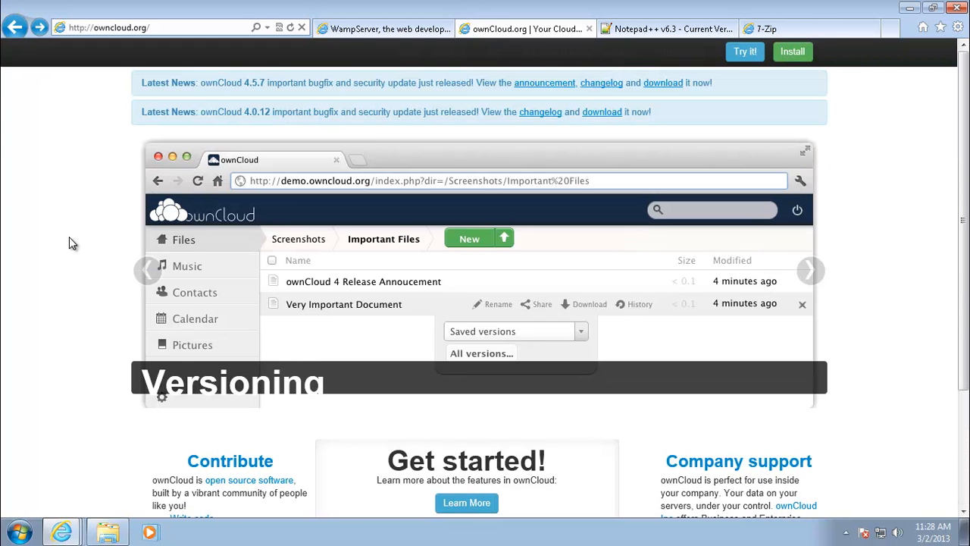
scroll(69, 237, down, 2)
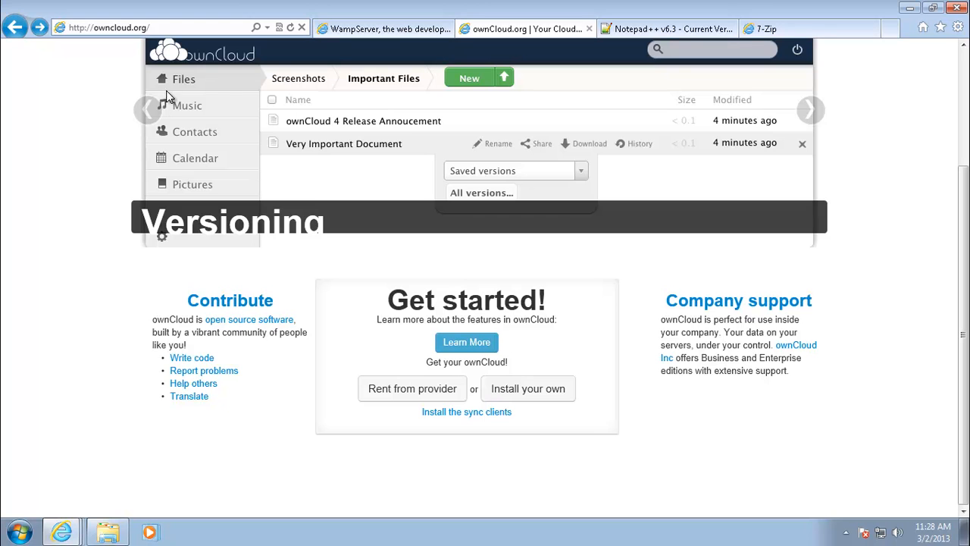
click(555, 397)
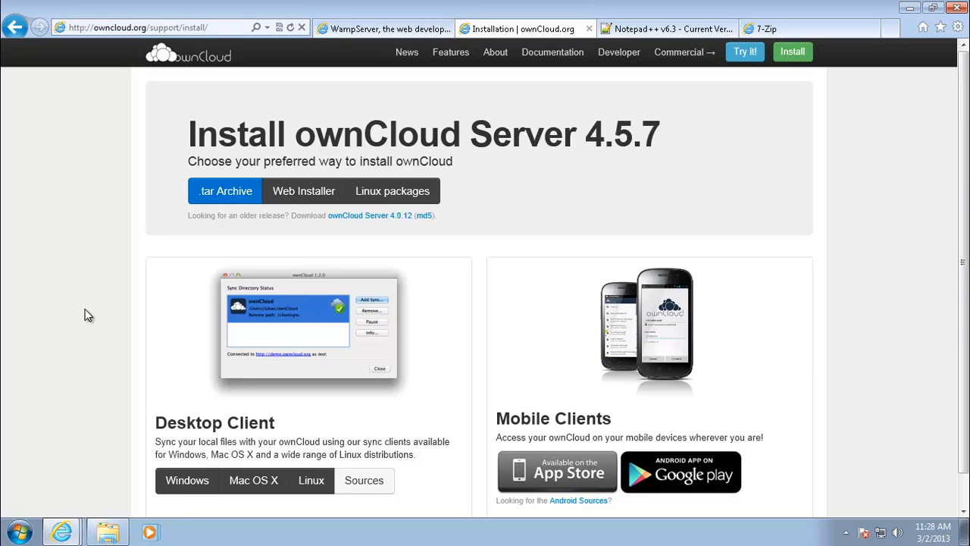
Step: Look over the Notepad++, 7-Zip and ownCloud pages, ending on the WampServer home page
scroll(87, 314, down, 1)
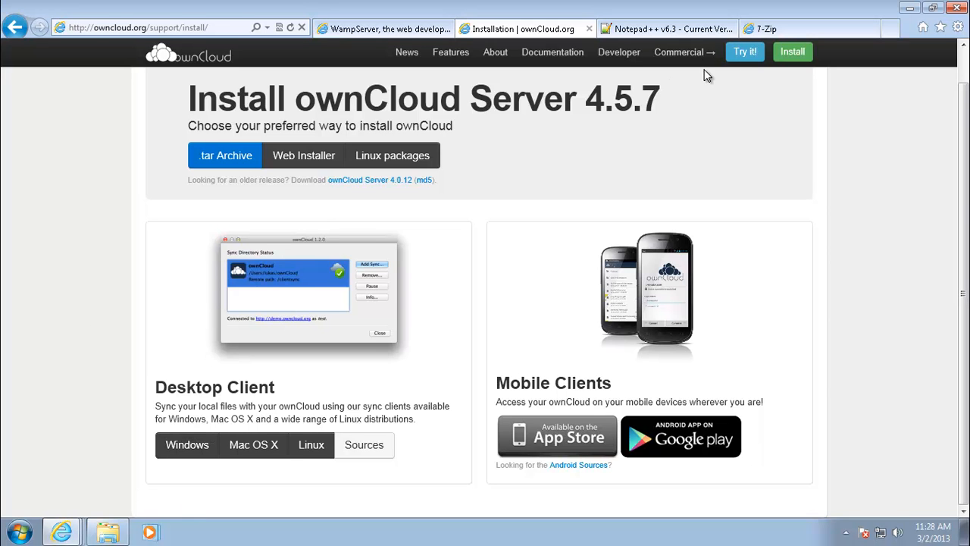
click(690, 29)
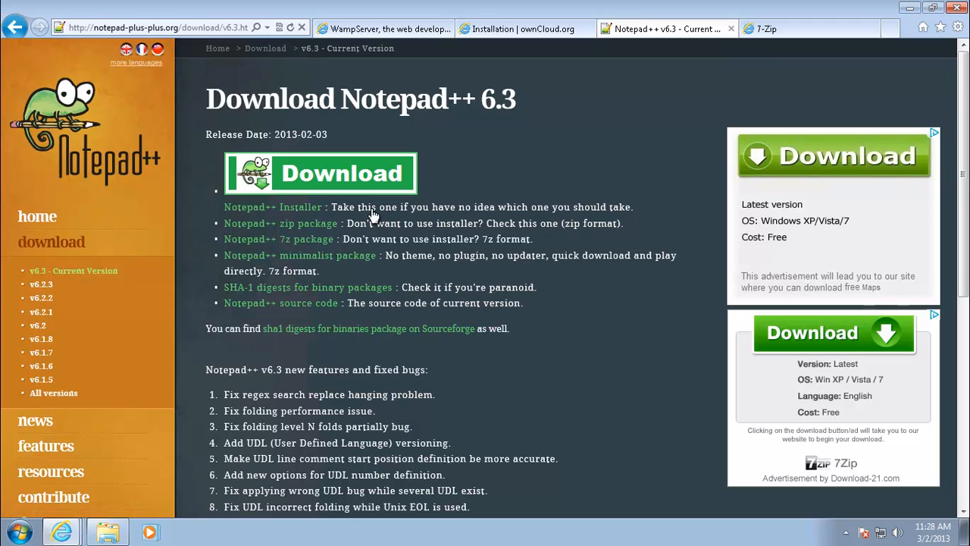
double_click(468, 99)
click(496, 174)
click(803, 30)
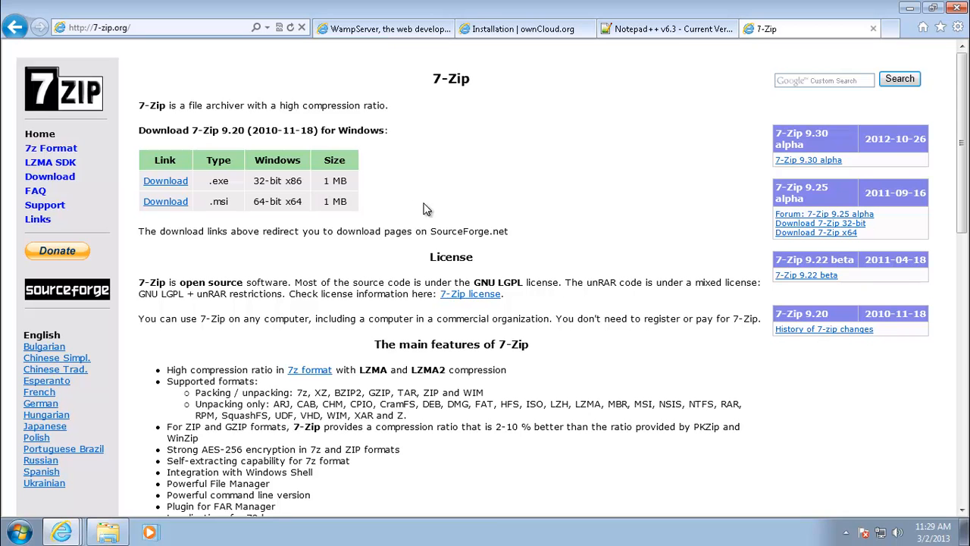
click(535, 29)
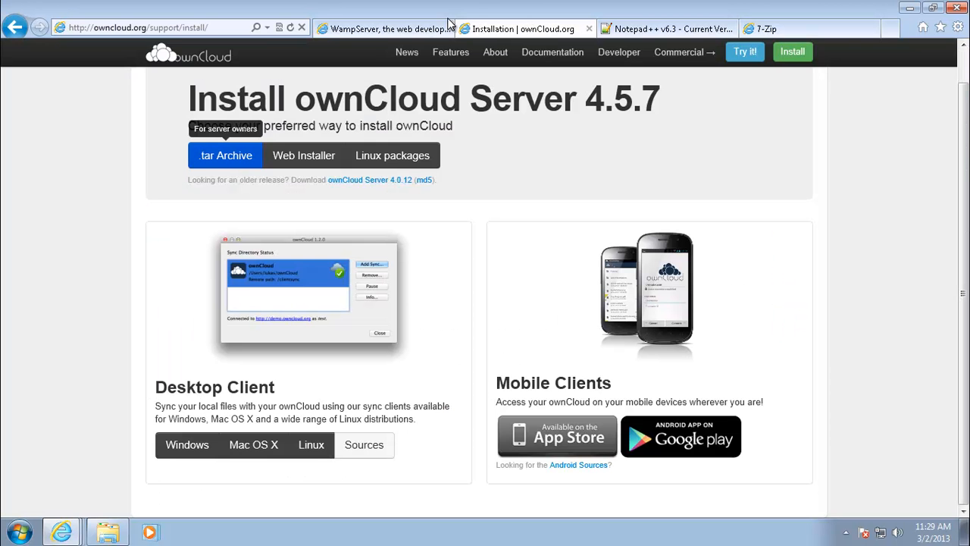
click(760, 33)
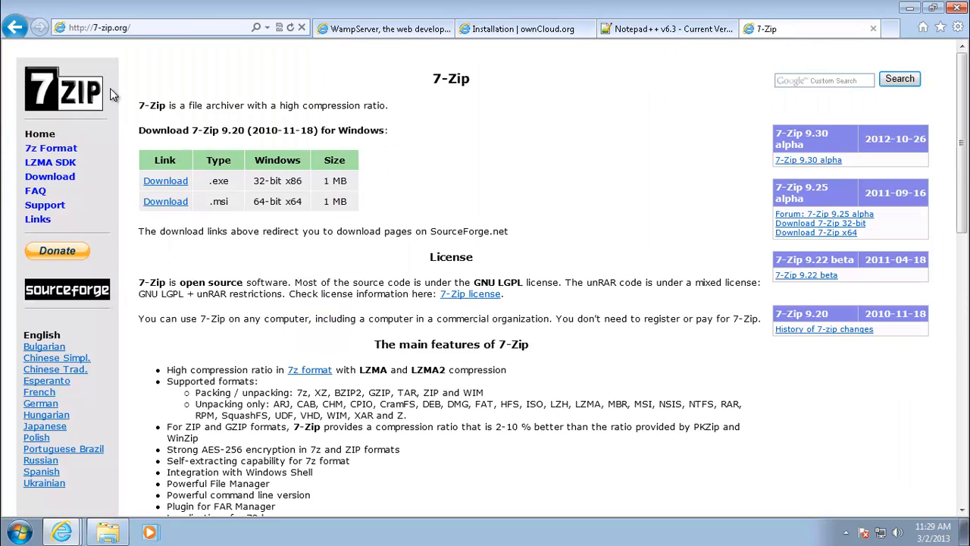
click(395, 31)
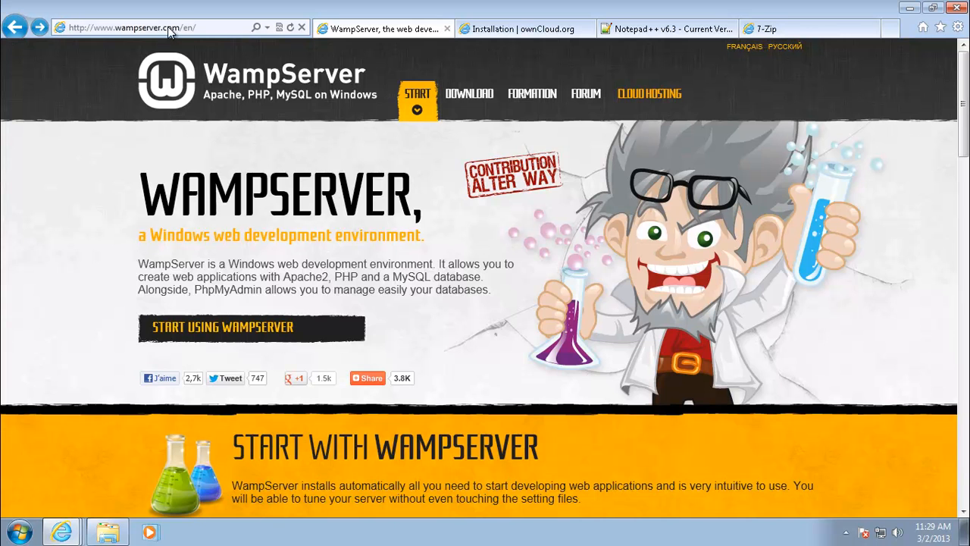
Step: Scroll to Downloads and open the WAMPSERVER (64 BITS & APACHE 2.4) 2.2E download notice
scroll(68, 262, down, 2)
scroll(66, 262, down, 10)
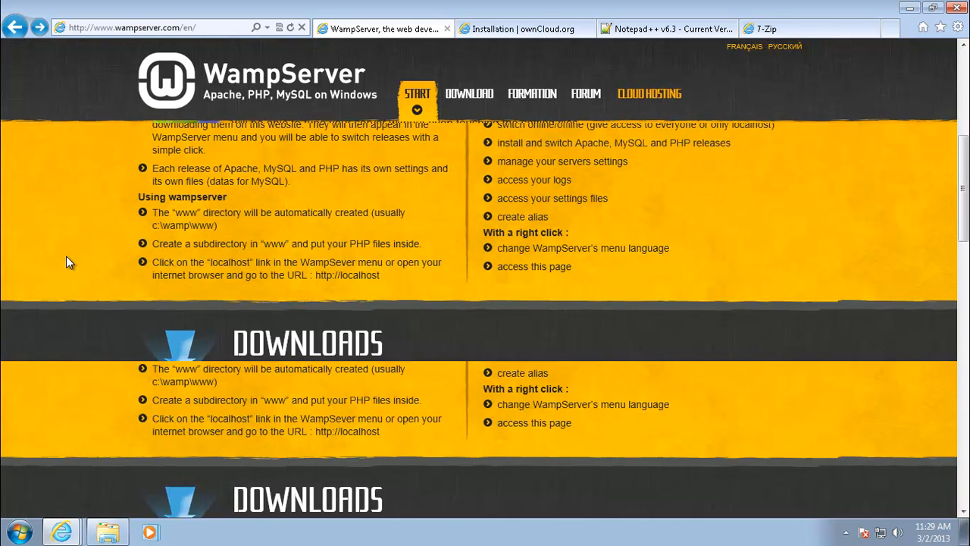
scroll(66, 262, down, 2)
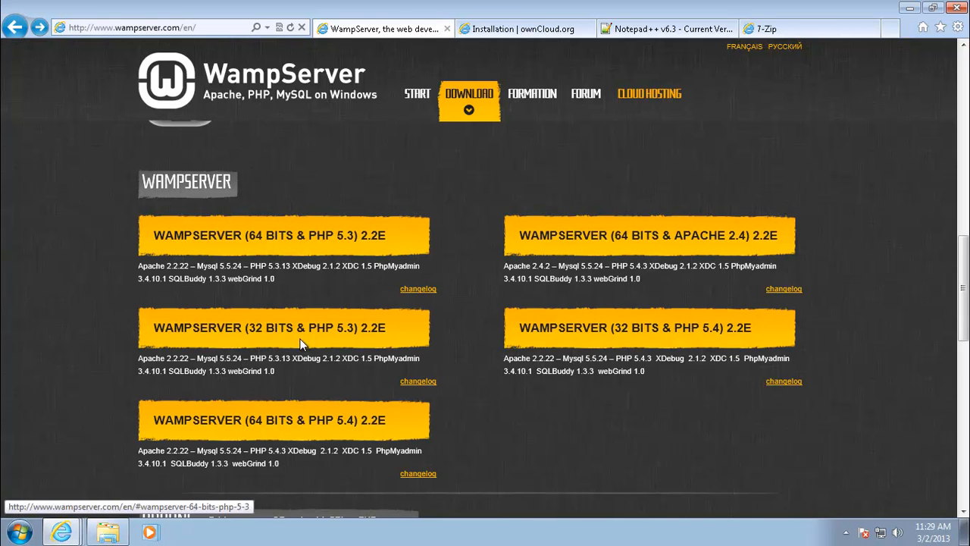
click(640, 246)
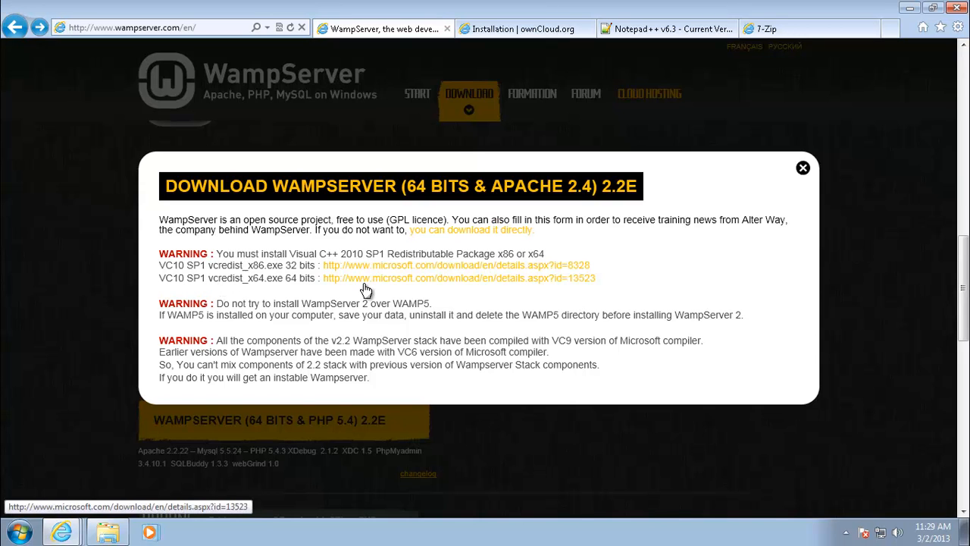
Step: Download and save vcredist_x64.exe, the Visual C++ 2010 SP1 x64 redistributable
click(487, 289)
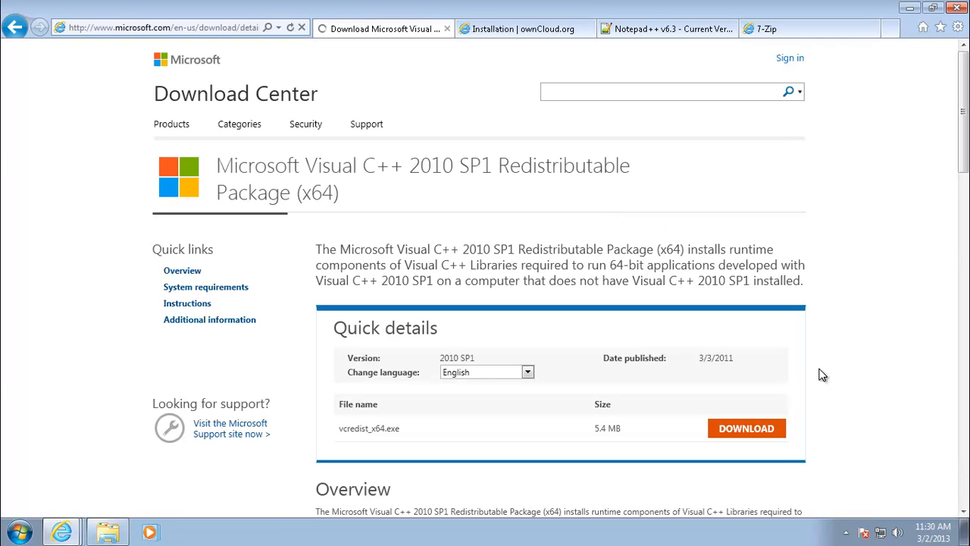
scroll(822, 377, down, 5)
scroll(841, 243, up, 2)
click(738, 211)
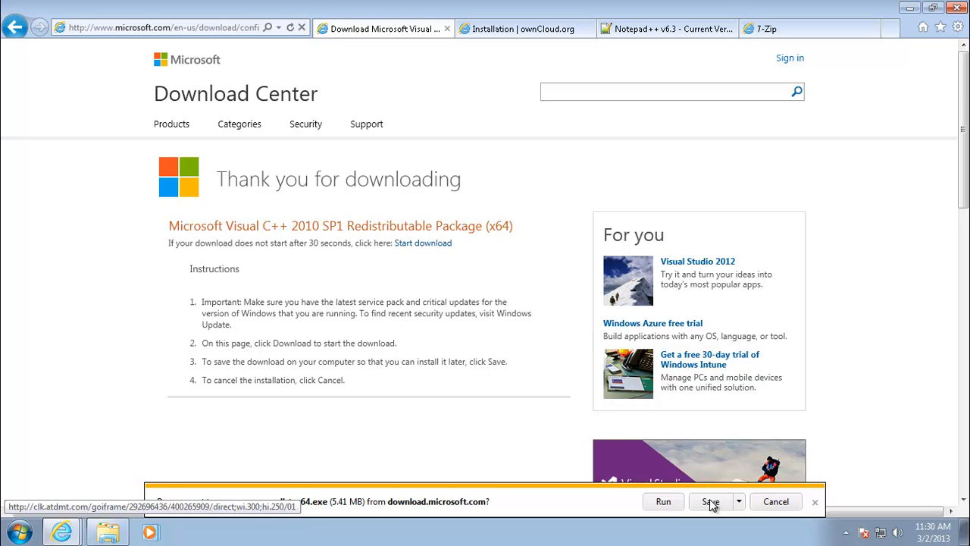
click(713, 504)
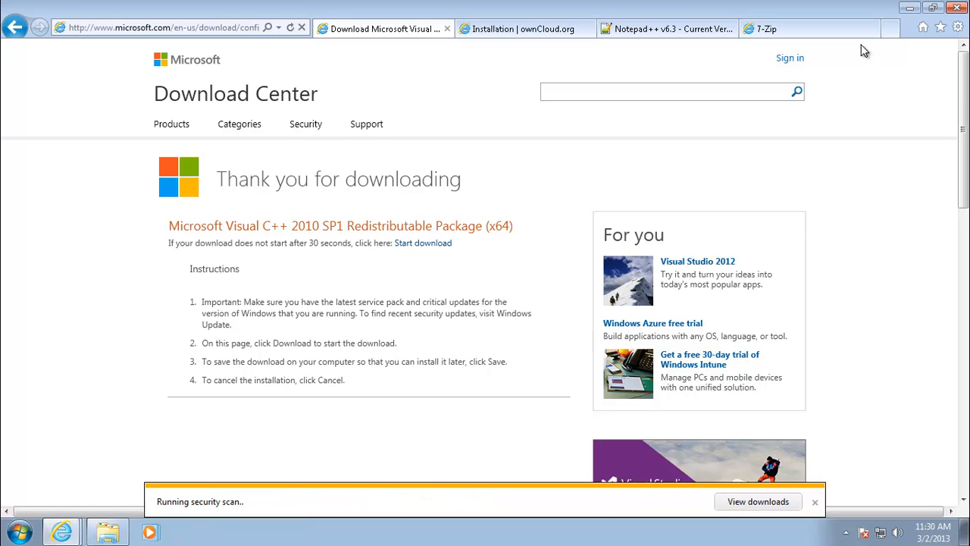
click(815, 500)
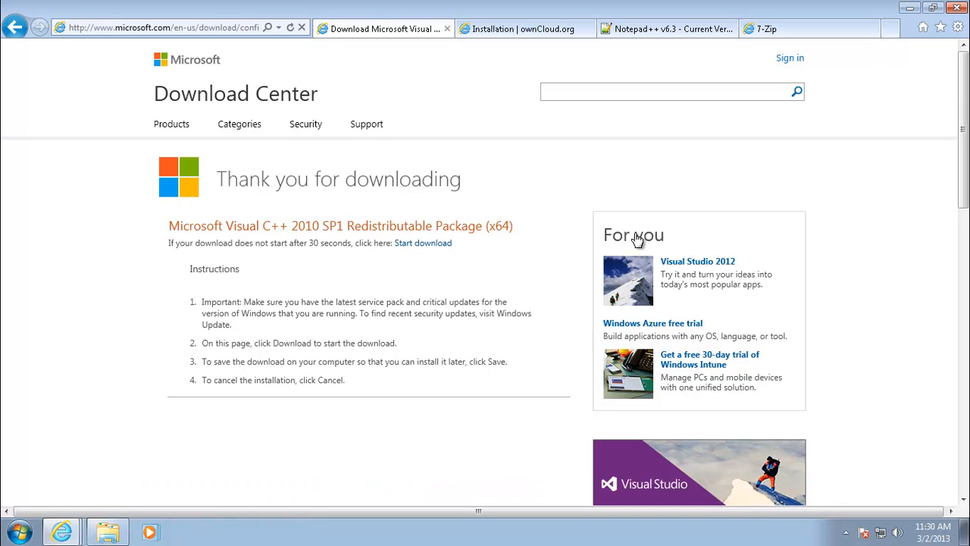
Step: Minimise the browser and browse into the Owncloud folder from Downloads
click(909, 7)
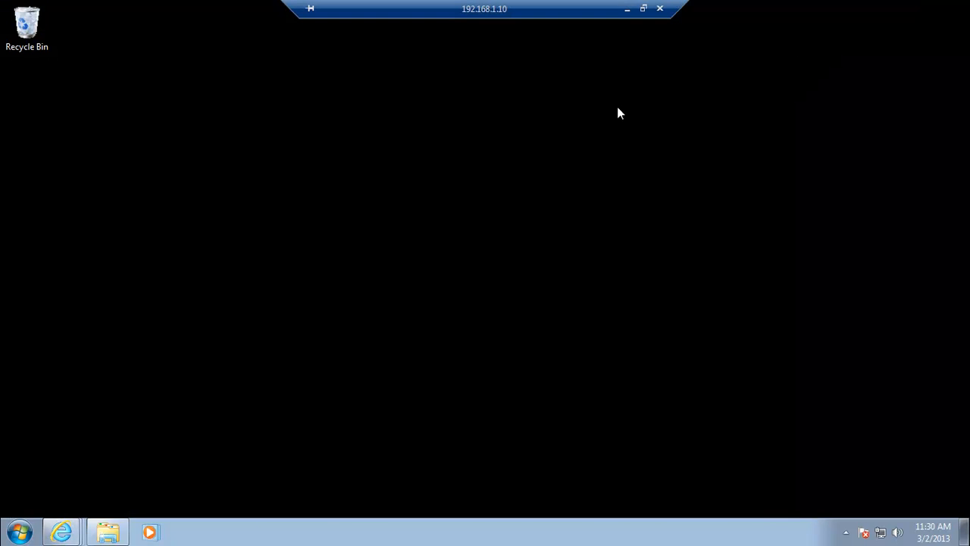
click(96, 524)
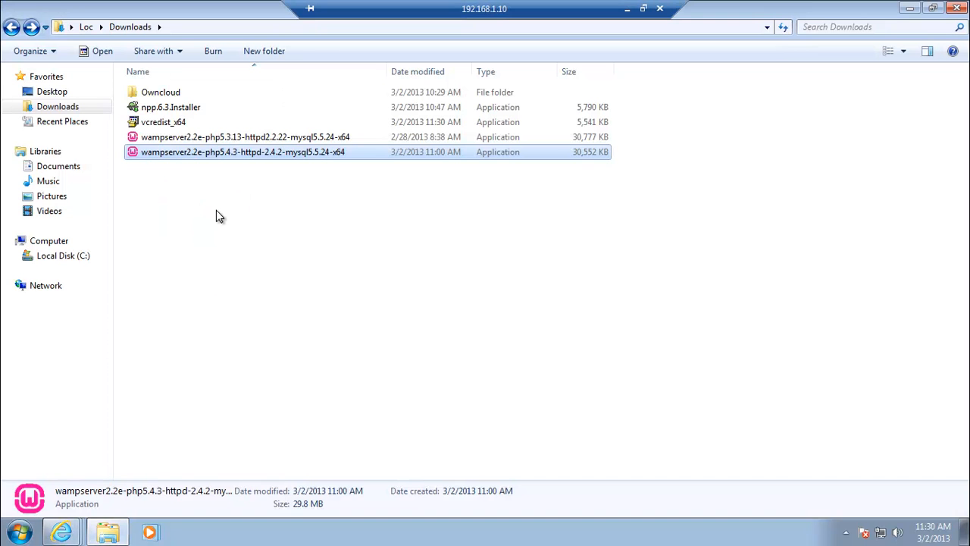
click(183, 175)
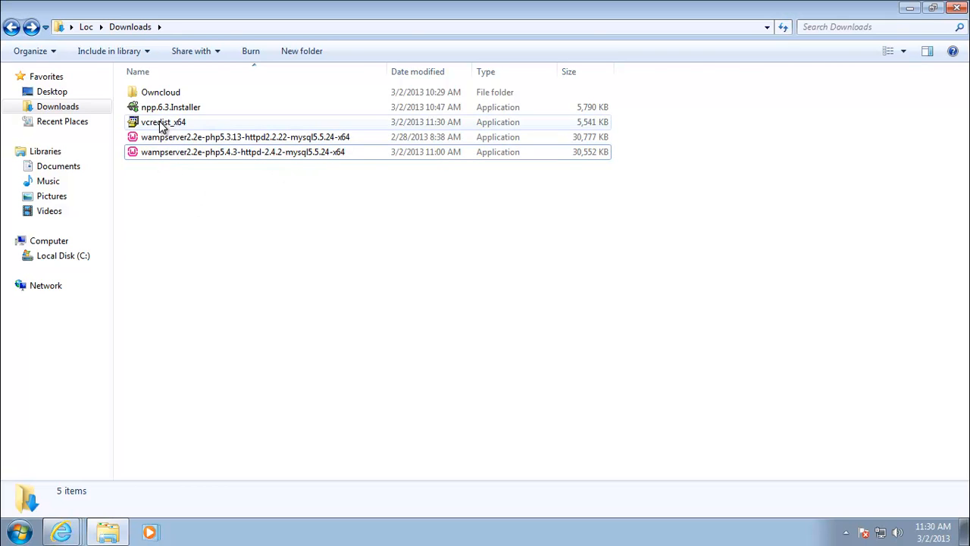
click(151, 92)
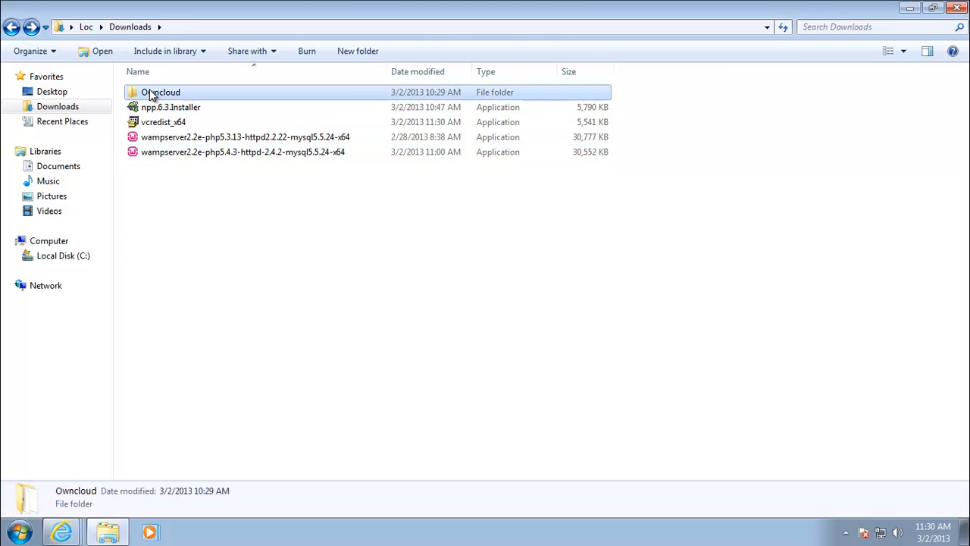
double_click(150, 92)
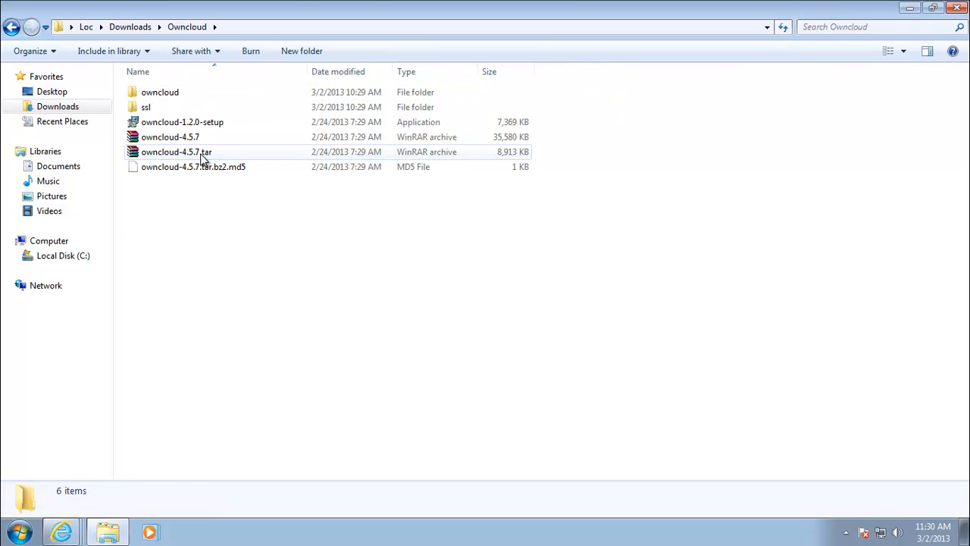
double_click(162, 95)
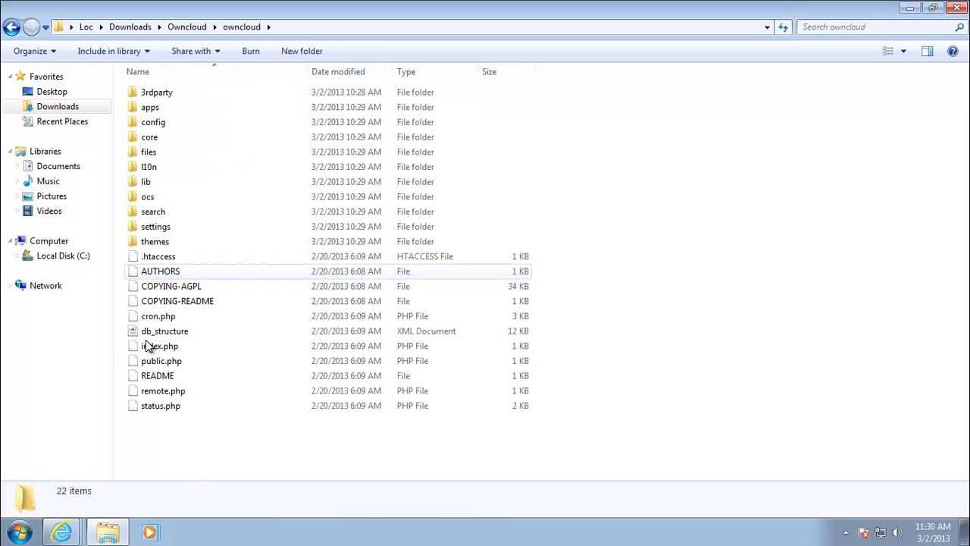
Step: Return to Downloads and run the vcredist_x64 installer, allowing the unverified file
click(11, 27)
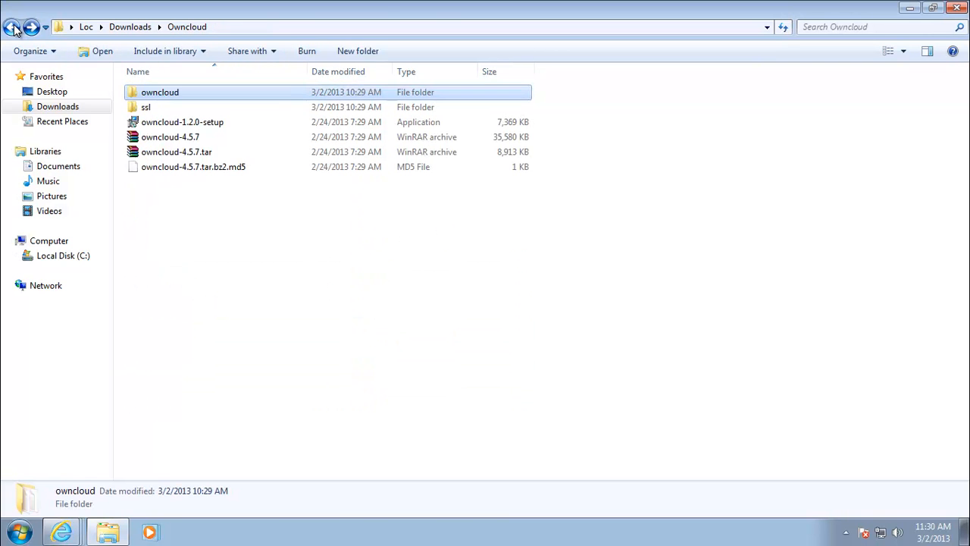
click(12, 28)
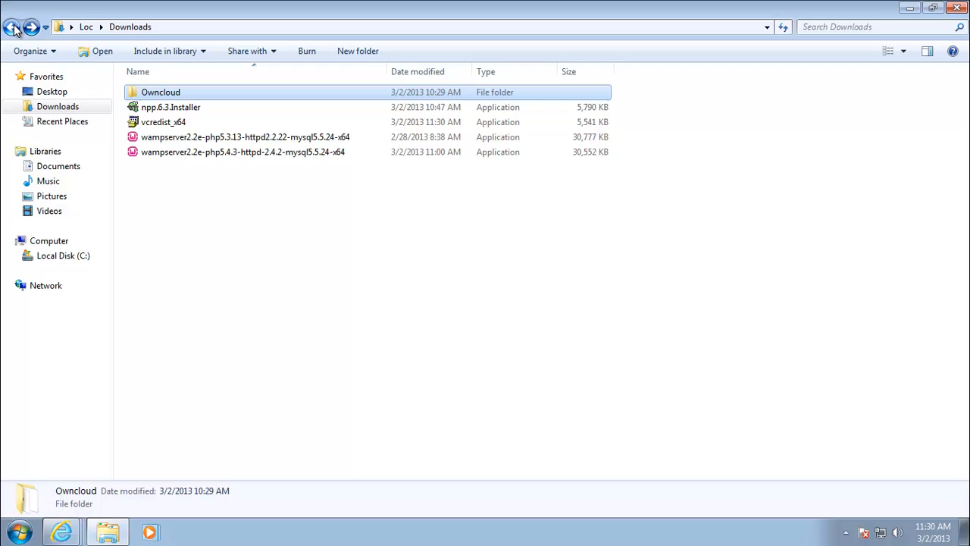
double_click(186, 125)
click(525, 280)
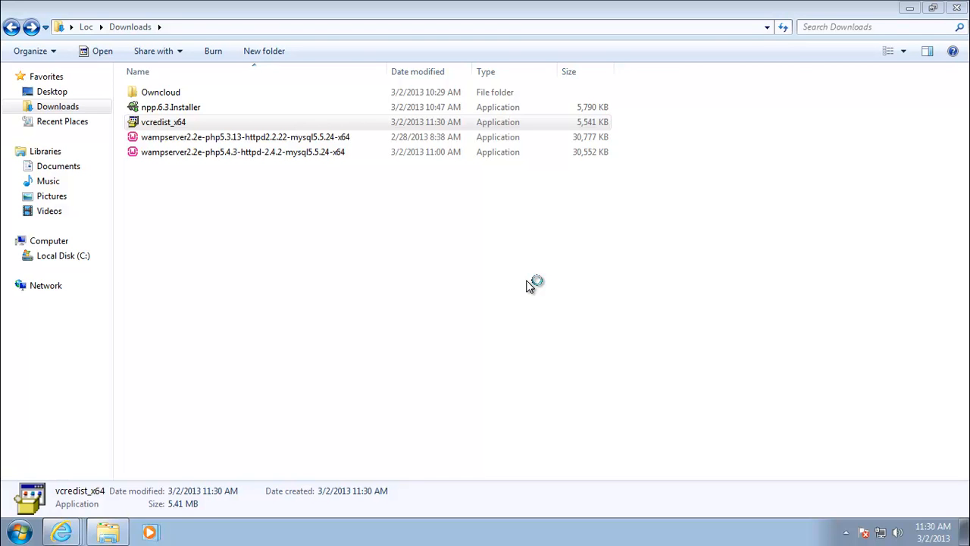
Step: Accept the license and install the Visual C++ 2010 x64 Redistributable through to Finish
click(395, 295)
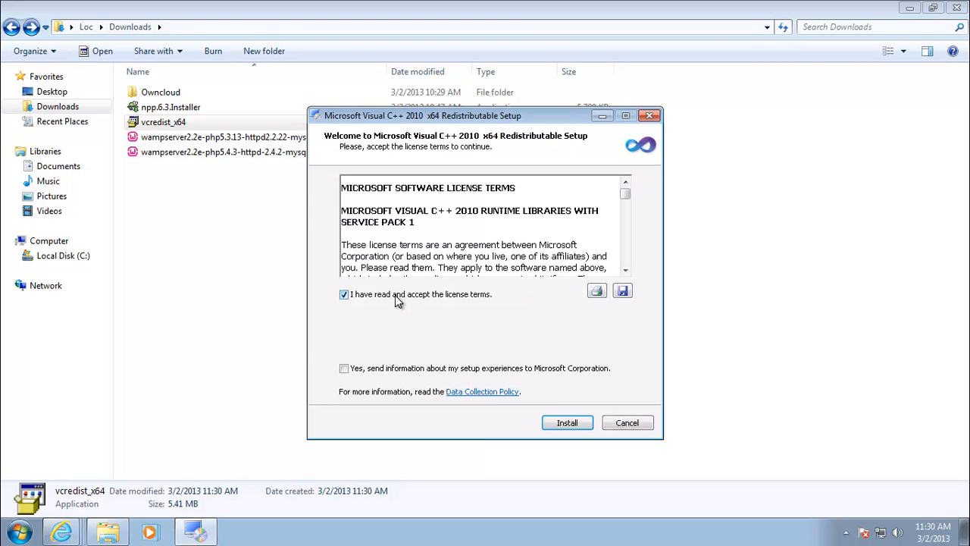
click(570, 422)
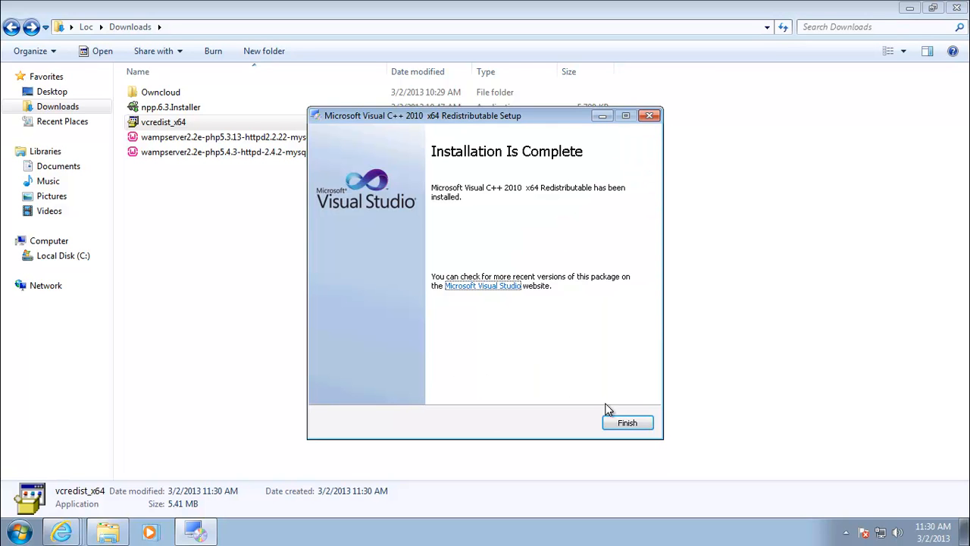
click(625, 422)
click(385, 309)
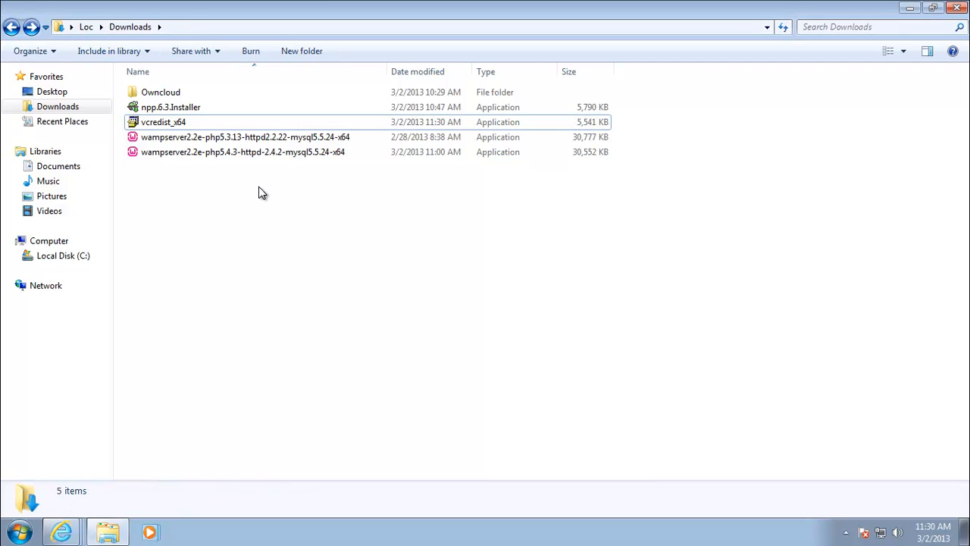
Step: Launch the WampServer installer, accept the license and install into the existing c:\wamp folder
double_click(174, 157)
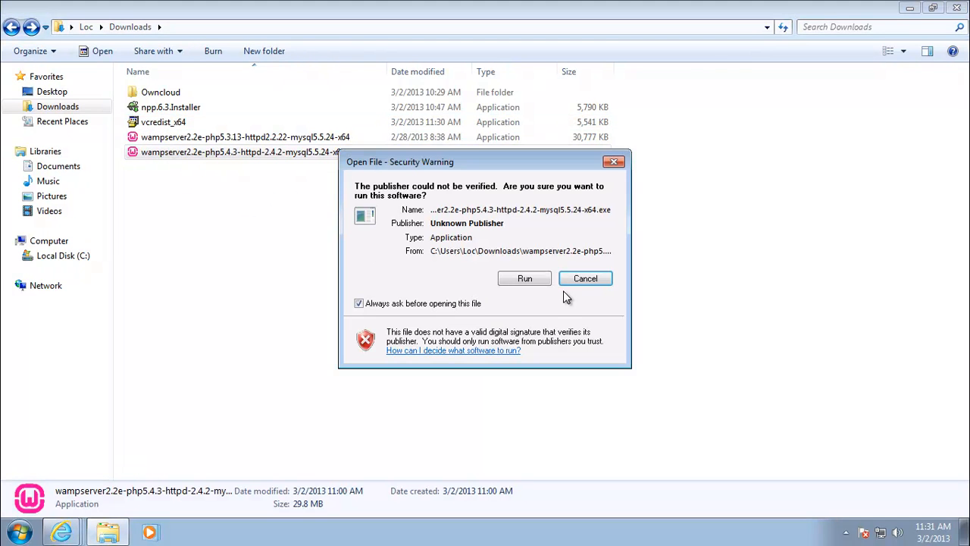
click(536, 278)
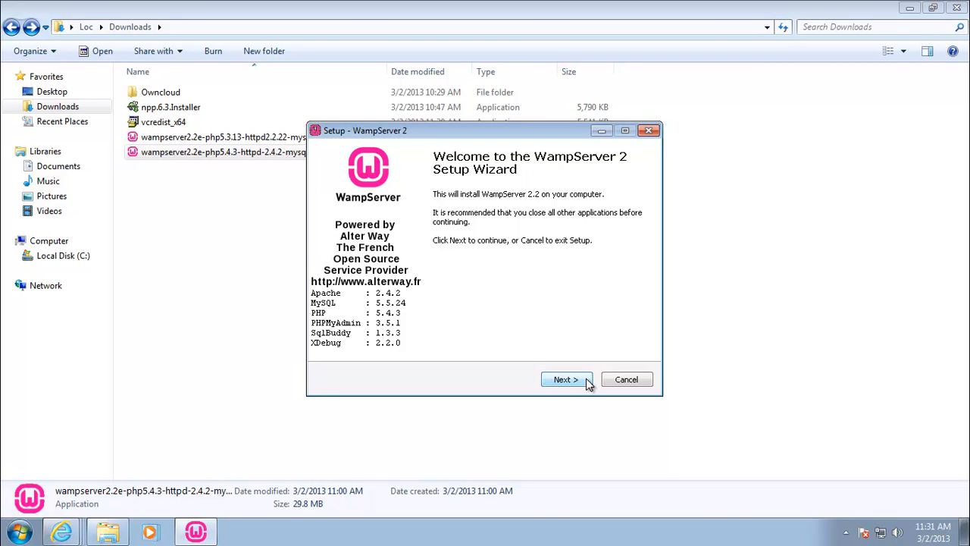
click(588, 383)
click(397, 336)
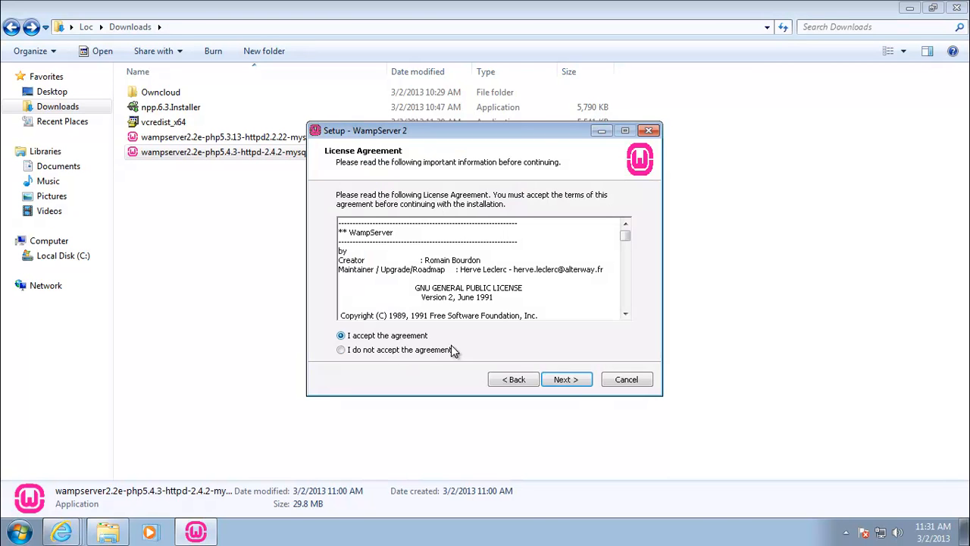
click(577, 377)
click(380, 244)
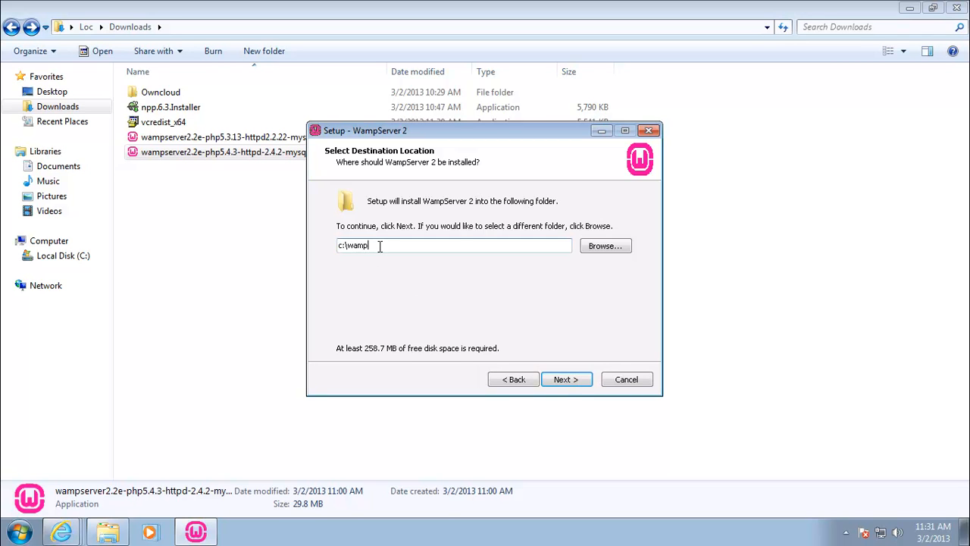
click(563, 385)
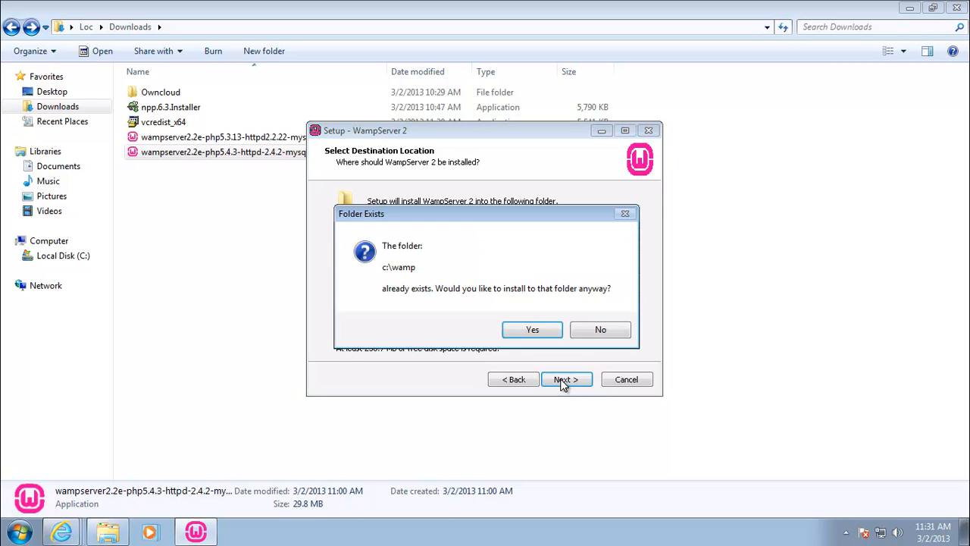
click(540, 333)
Step: Add Desktop and Quick Launch icons and start installing WampServer 2
click(394, 259)
click(397, 241)
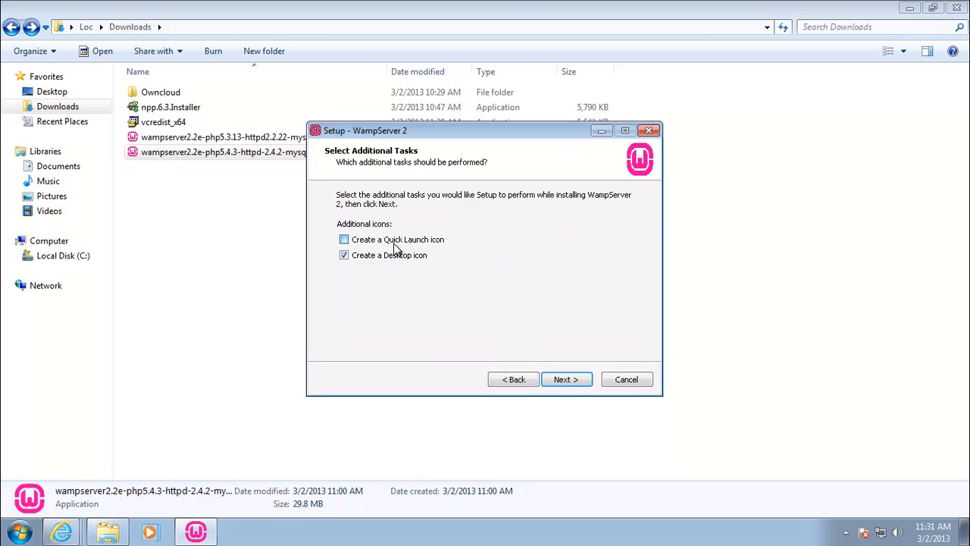
click(569, 380)
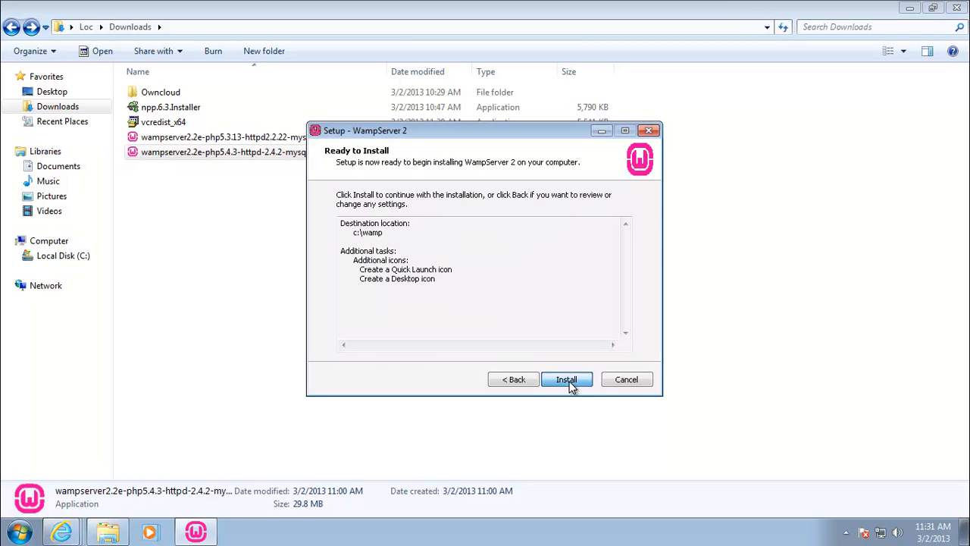
click(567, 380)
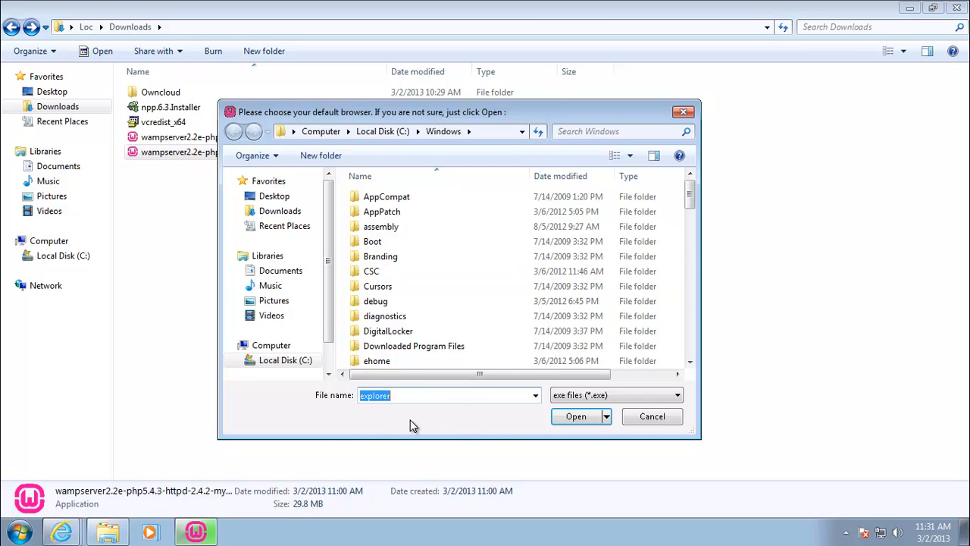
Step: Choose explorer as default browser, install the new homepage, keep mail defaults and finish
click(558, 419)
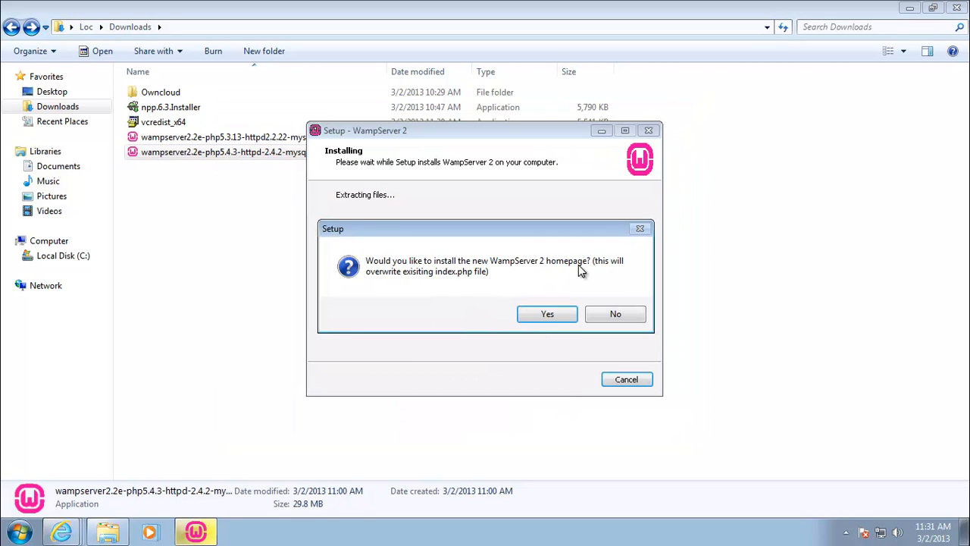
click(564, 317)
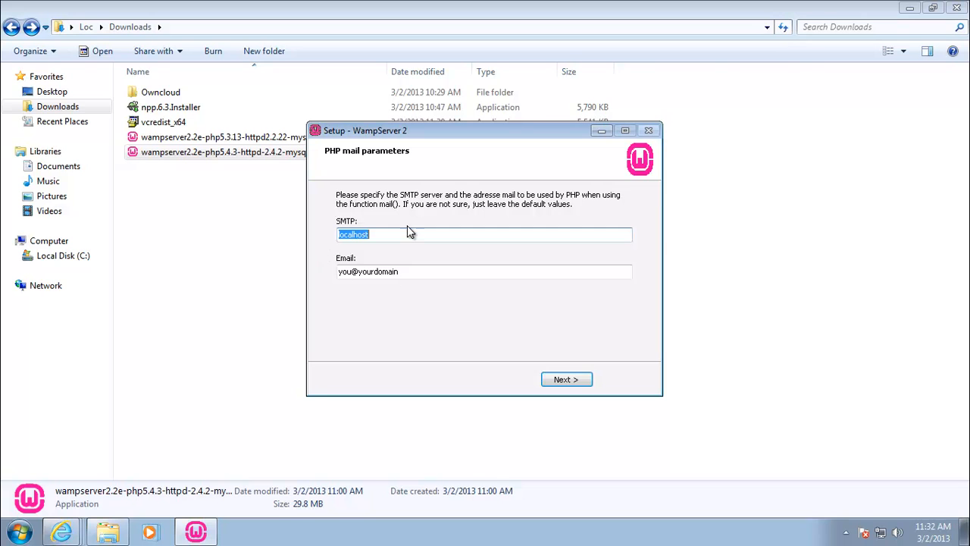
click(566, 379)
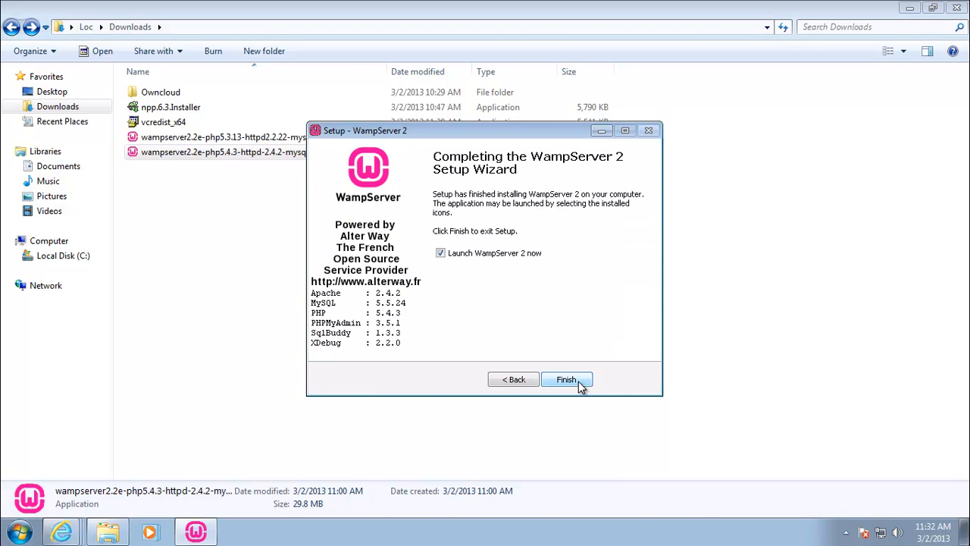
click(566, 380)
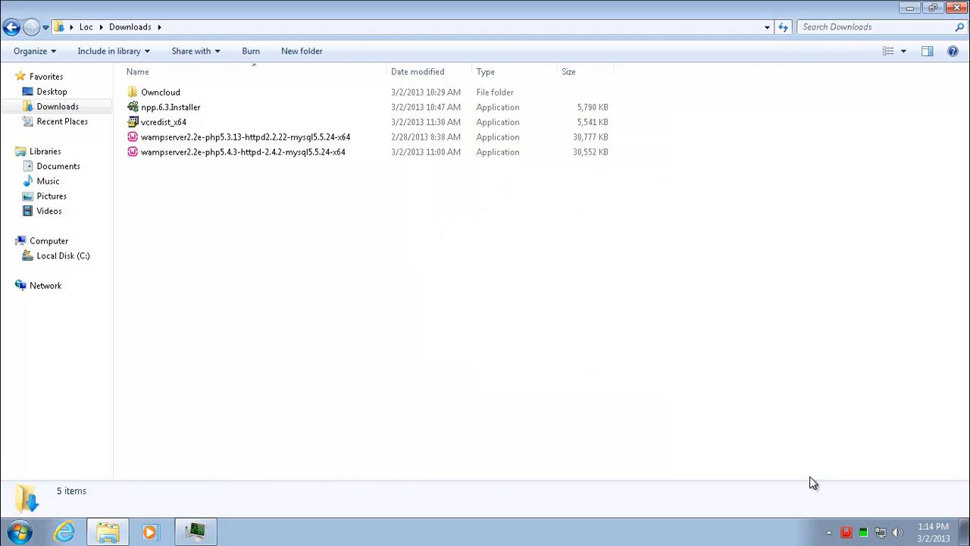
click(849, 535)
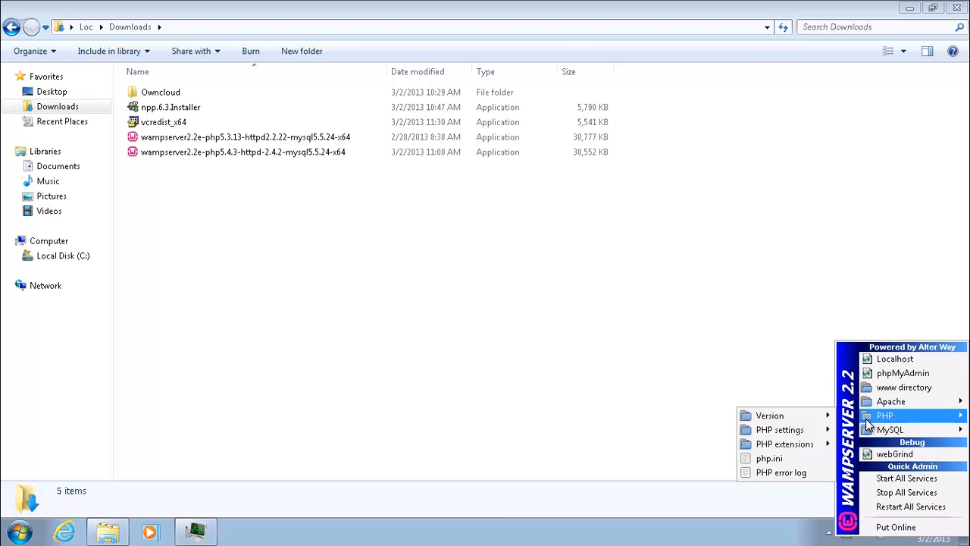
mouse_move(873, 407)
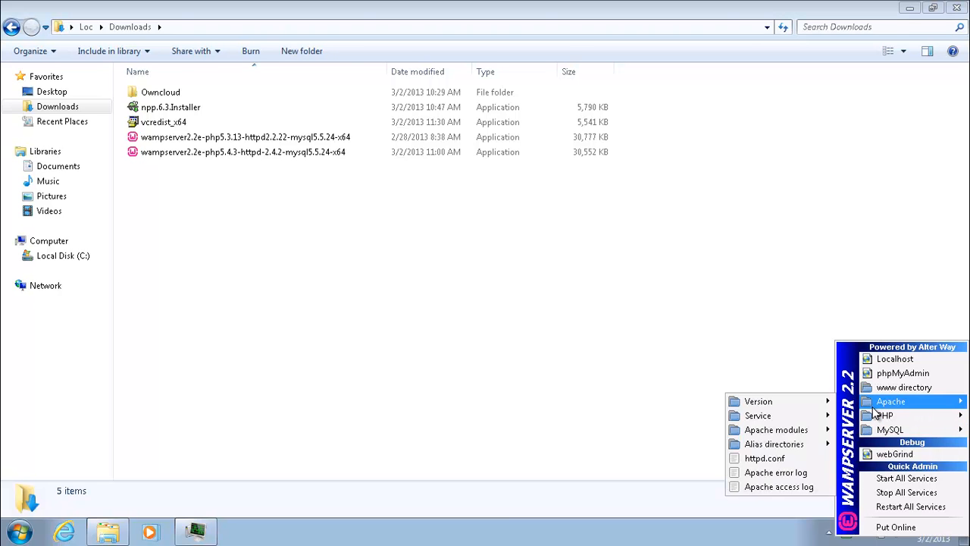
click(413, 327)
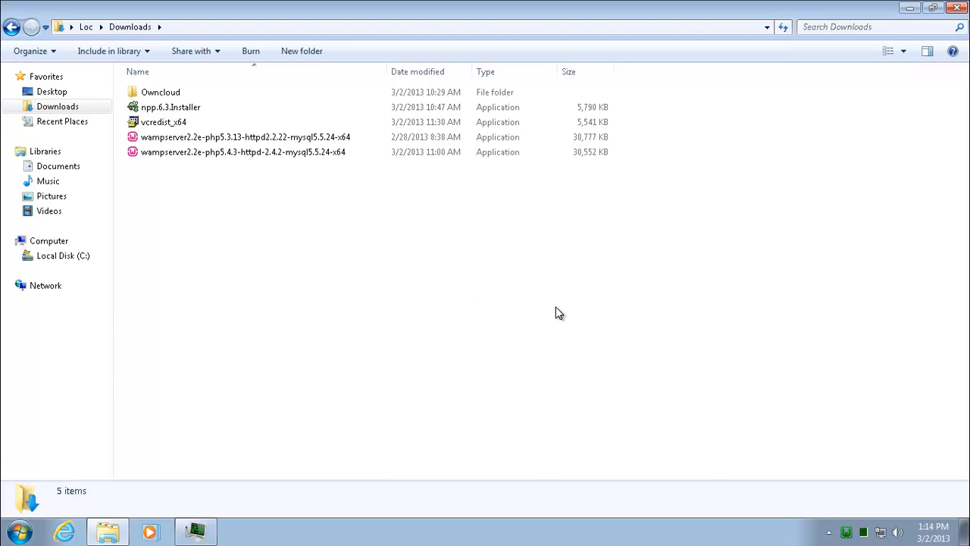
click(847, 538)
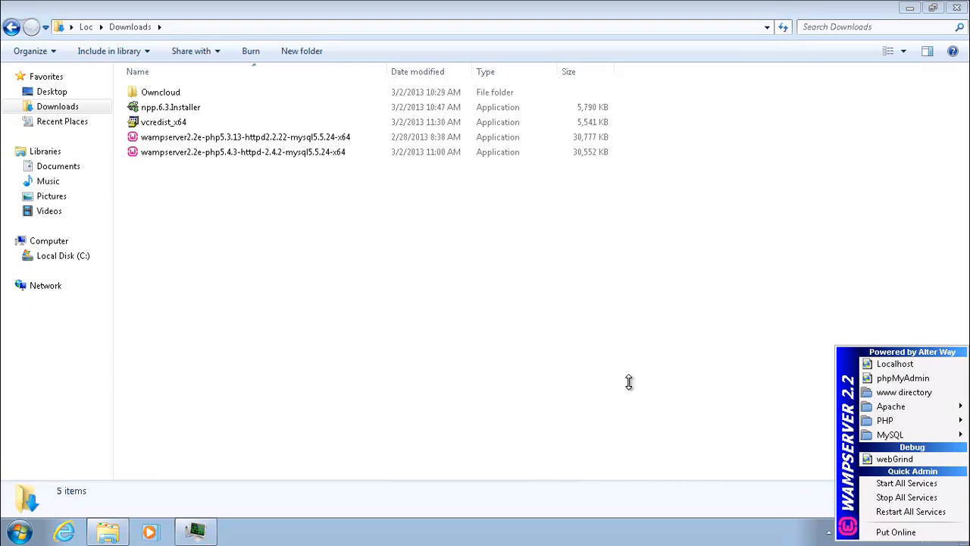
click(508, 349)
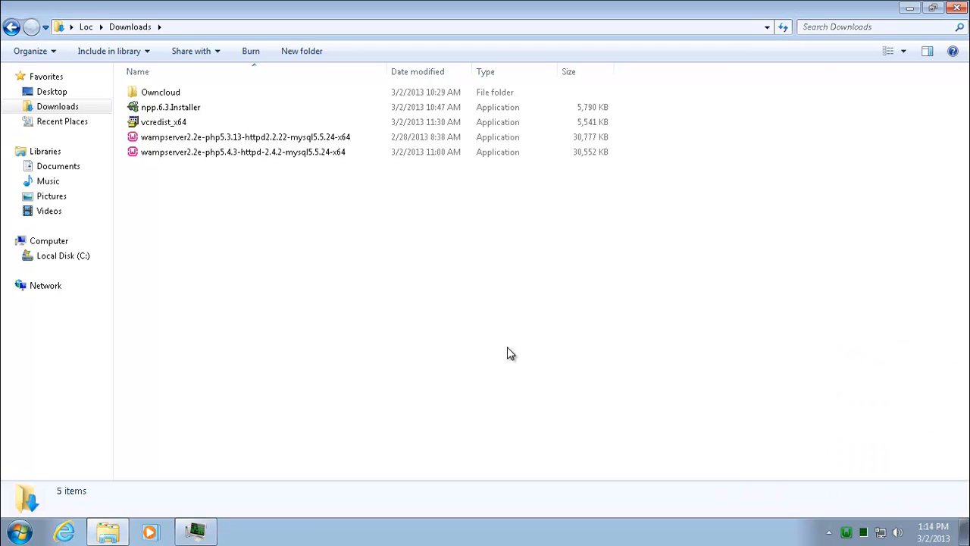
click(66, 538)
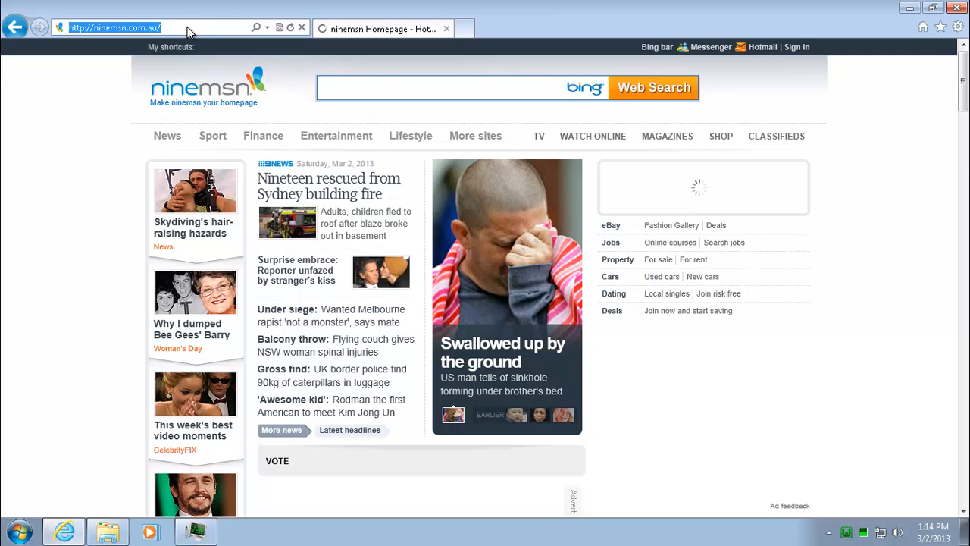
text(h)
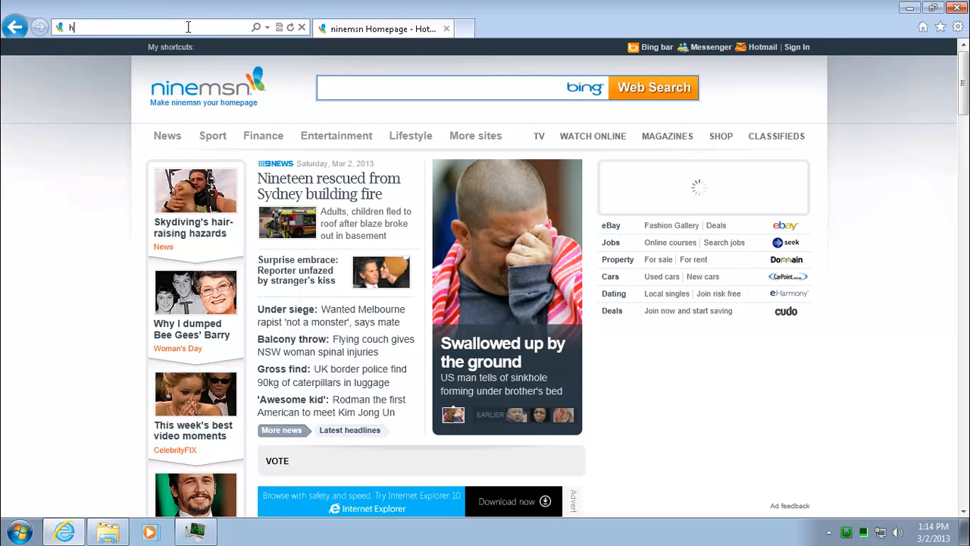
text(ttp://)
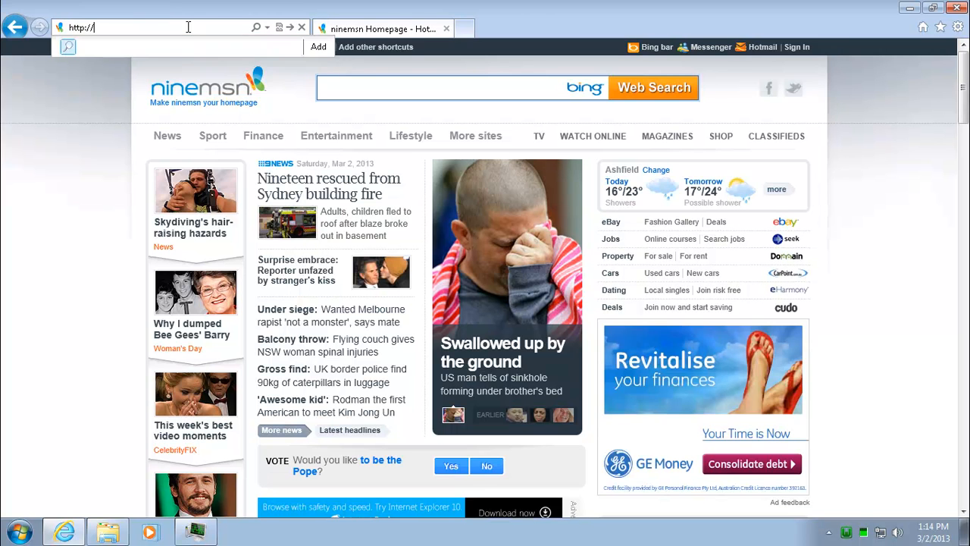
text(localhost)
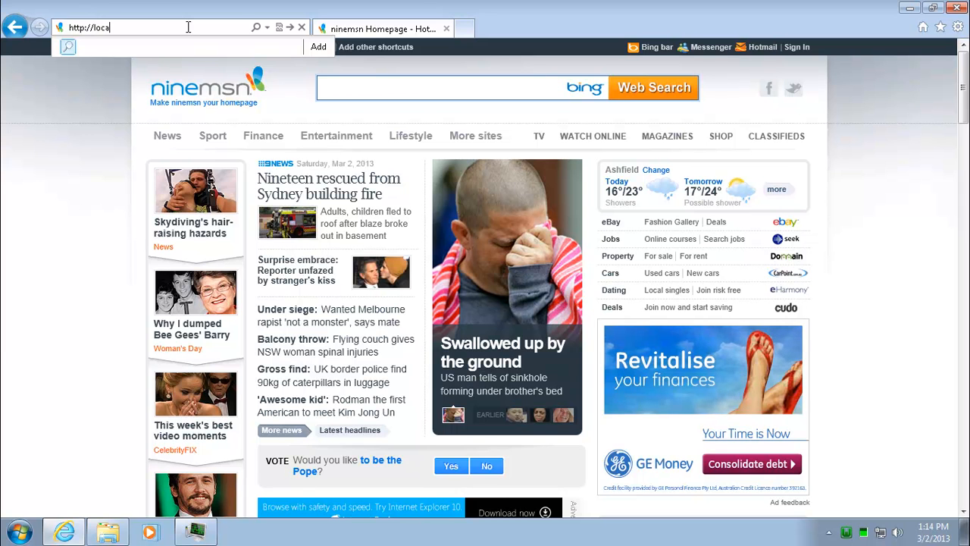
key(Return)
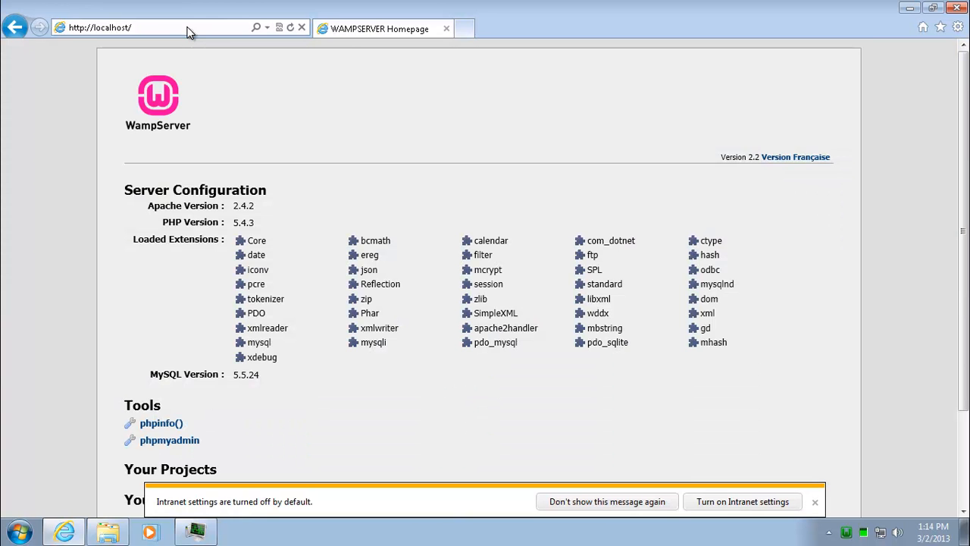
click(758, 503)
click(475, 299)
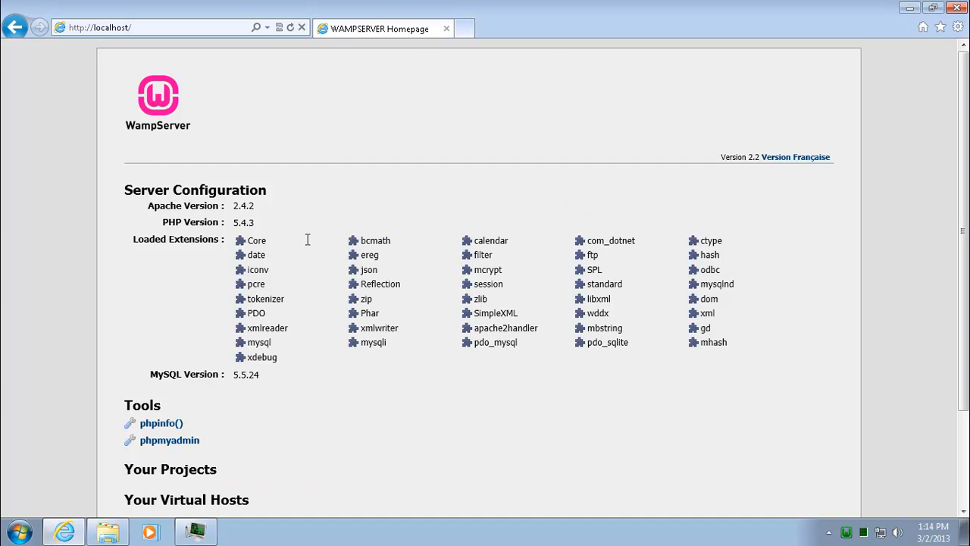
scroll(371, 402, down, 3)
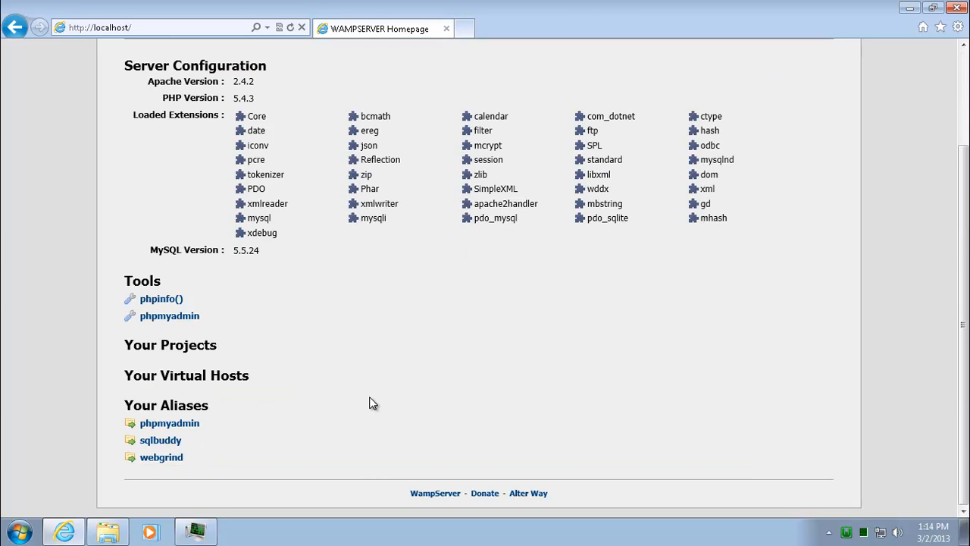
scroll(372, 403, up, 3)
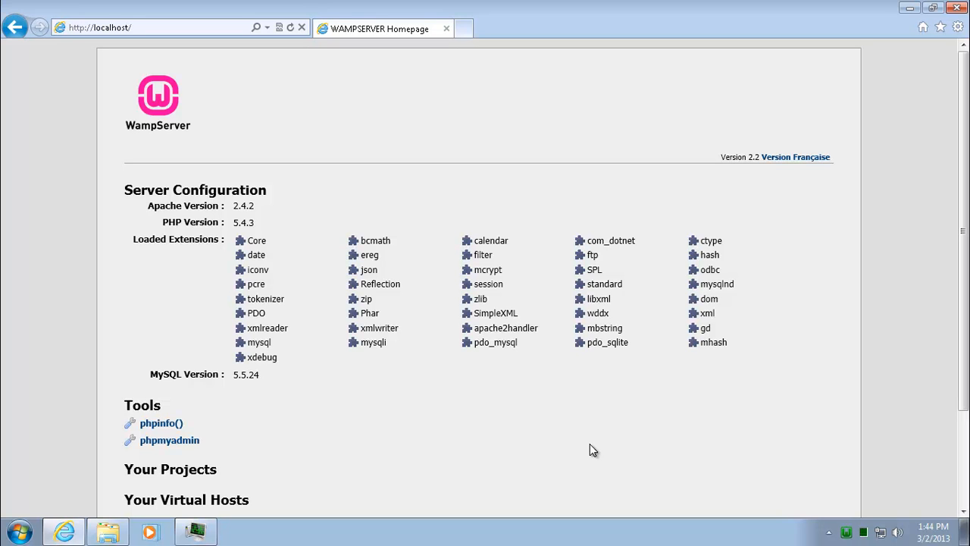
Step: Open phpMyAdmin from the WampServer tray menu and view the mysql database's Privileges tab
click(846, 532)
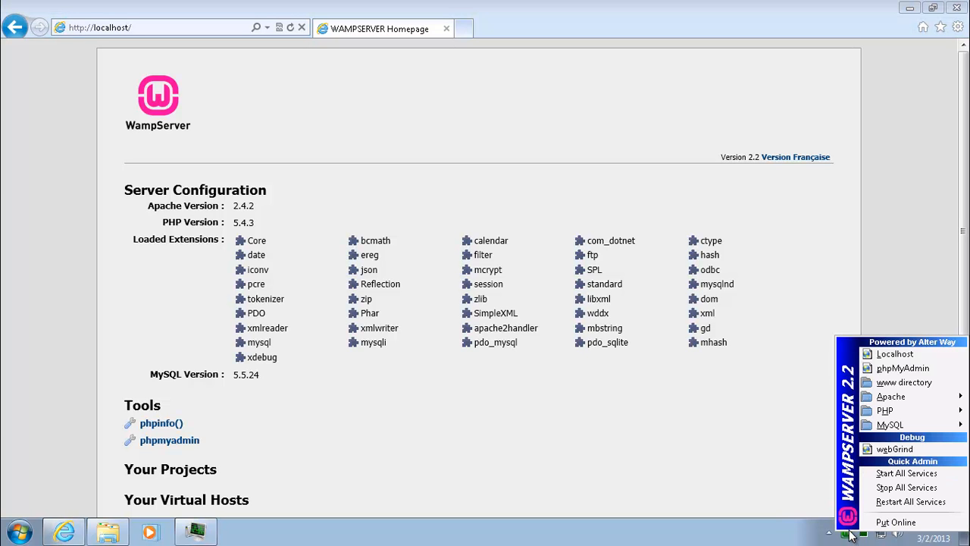
click(901, 368)
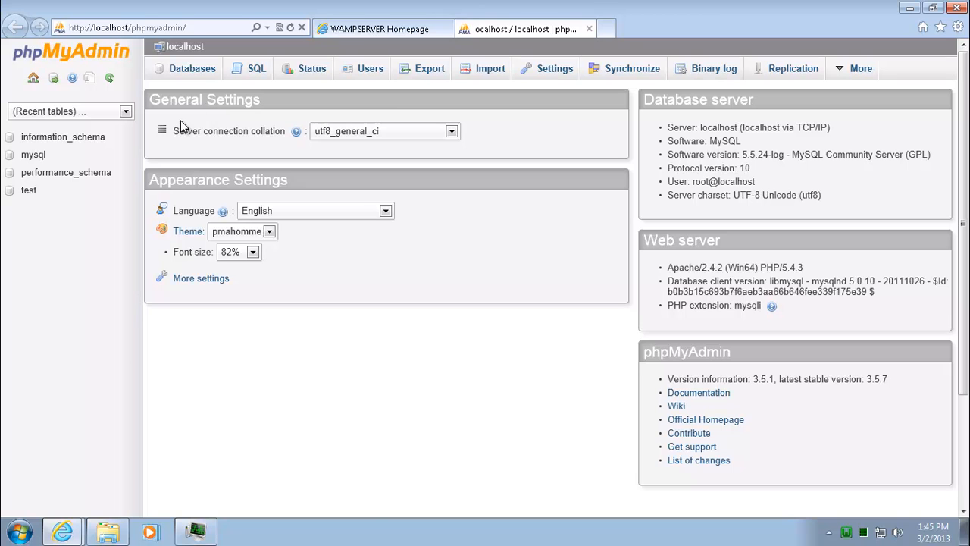
click(34, 156)
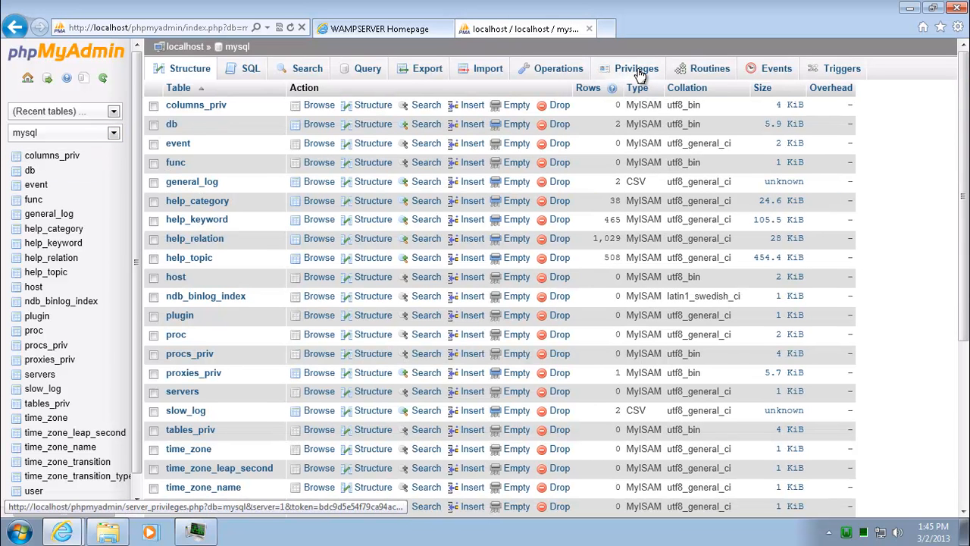
click(639, 74)
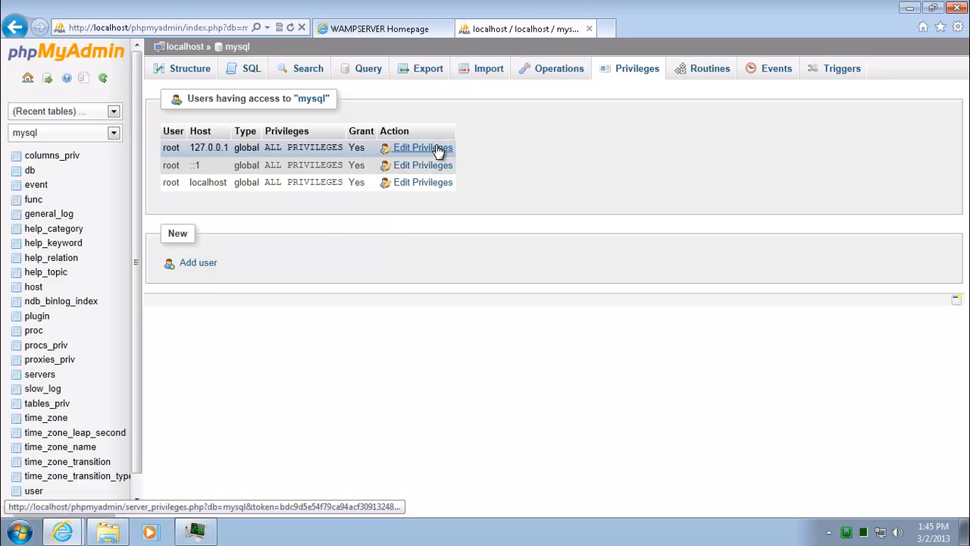
Step: Set a new password for root@localhost under Edit Privileges, entering it twice and applying
click(430, 185)
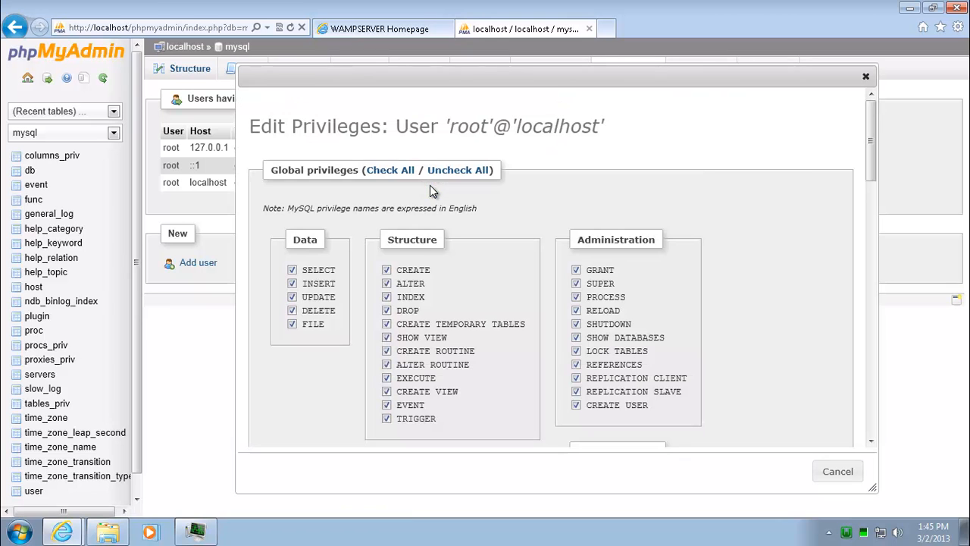
drag(872, 129, 864, 296)
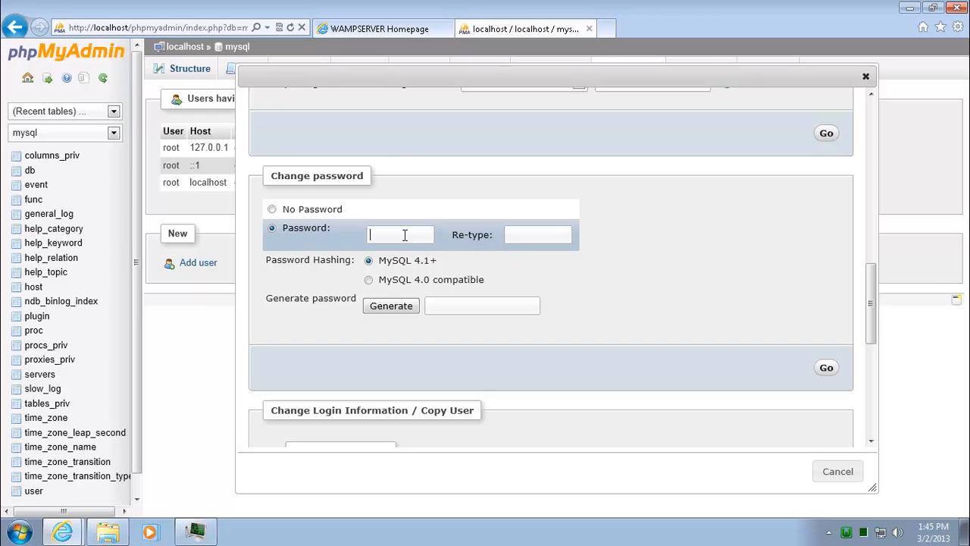
text(passwor)
click(518, 232)
text(passwor)
click(827, 367)
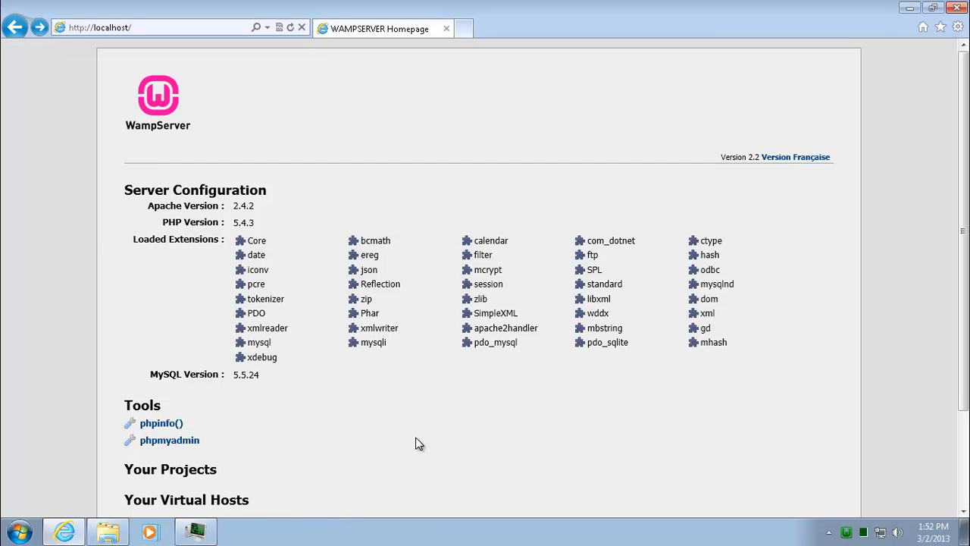
Step: Copy the extracted owncloud folder from Downloads > Owncloud
click(113, 530)
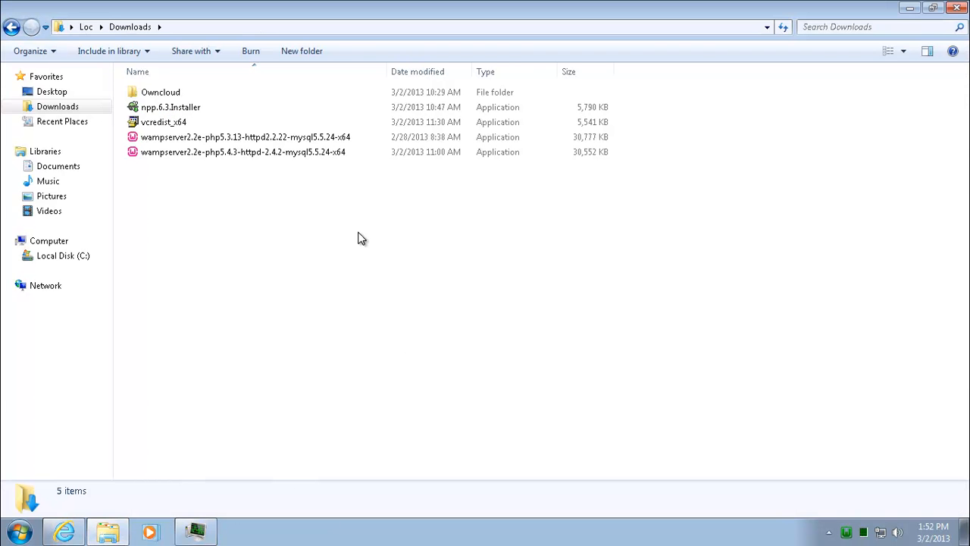
double_click(183, 94)
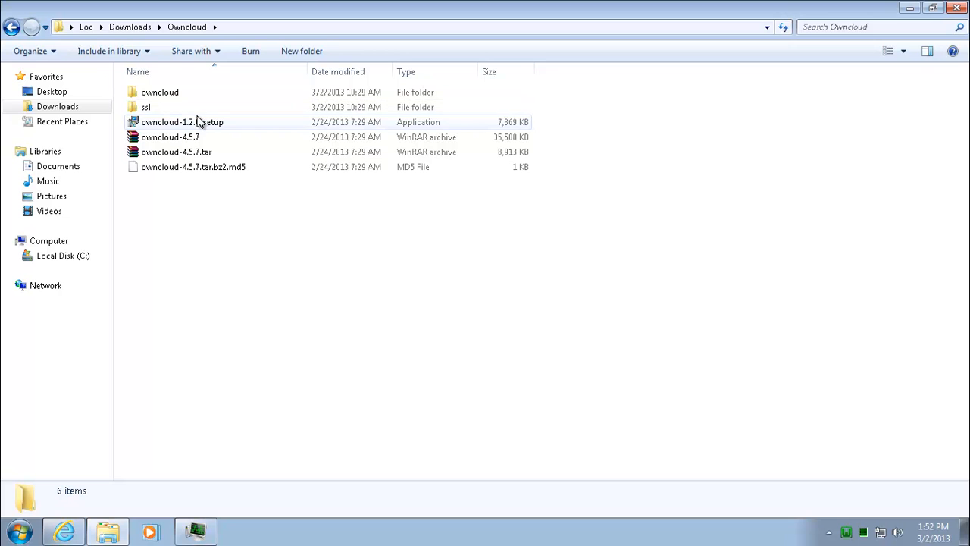
double_click(170, 92)
right_click(170, 92)
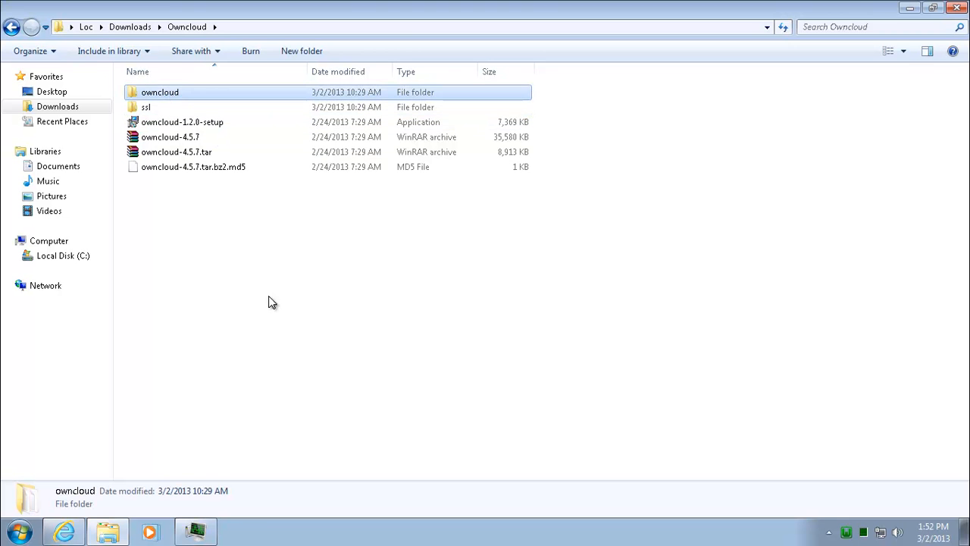
click(221, 297)
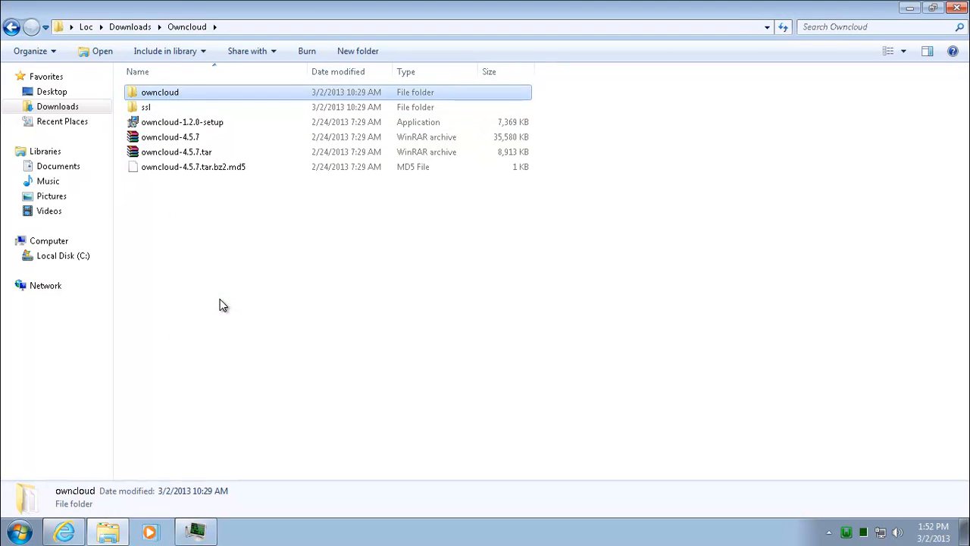
Step: Paste the owncloud folder into C:\wamp\www, copying 4,546 items (31.4 MB)
click(18, 257)
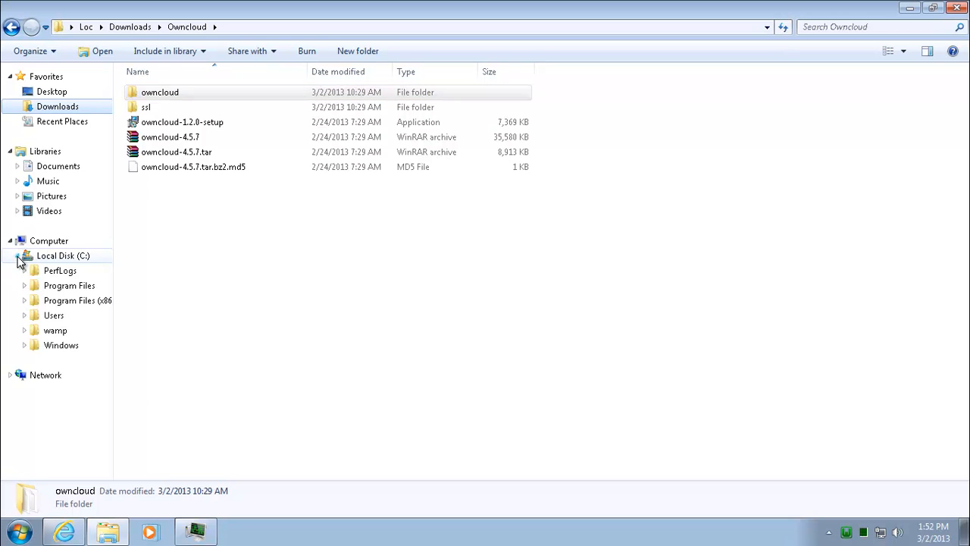
click(24, 331)
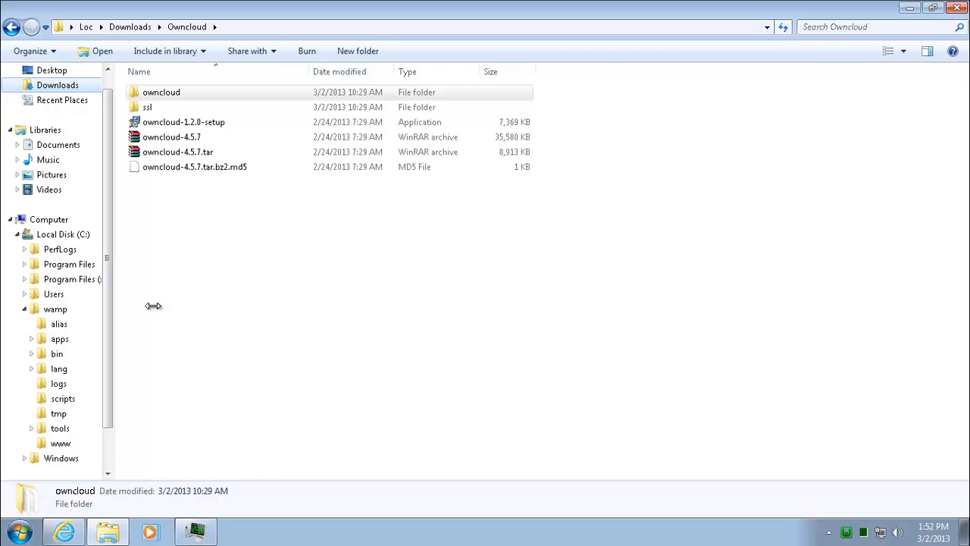
drag(118, 303, 166, 303)
click(61, 445)
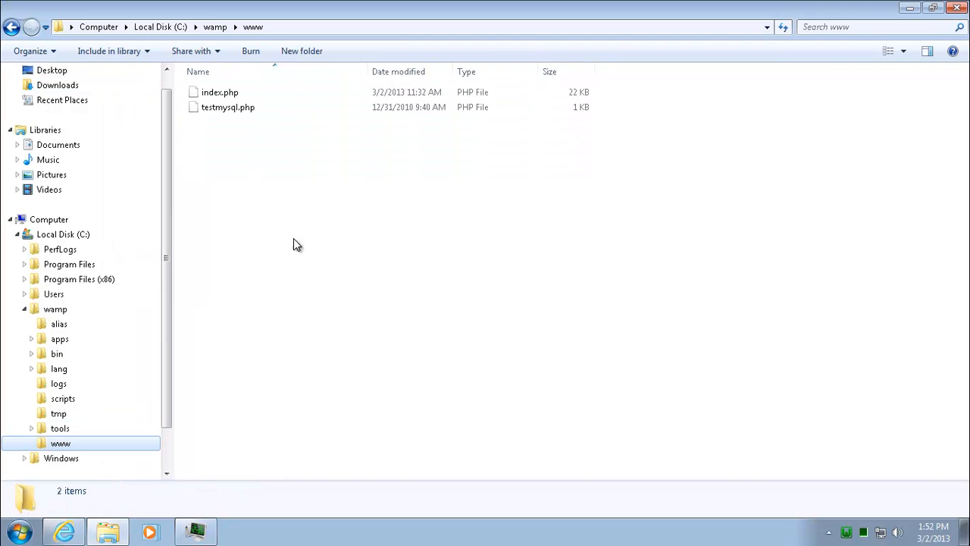
right_click(220, 222)
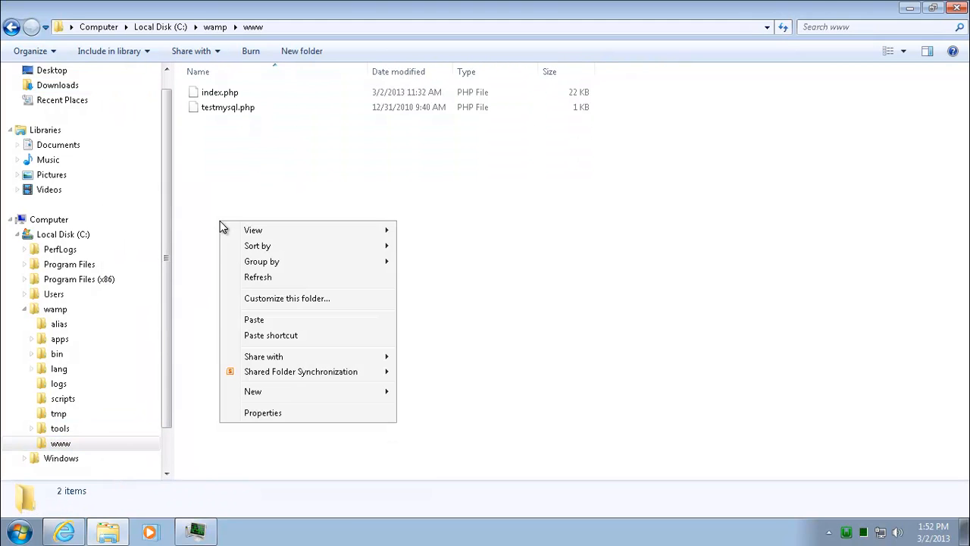
click(262, 322)
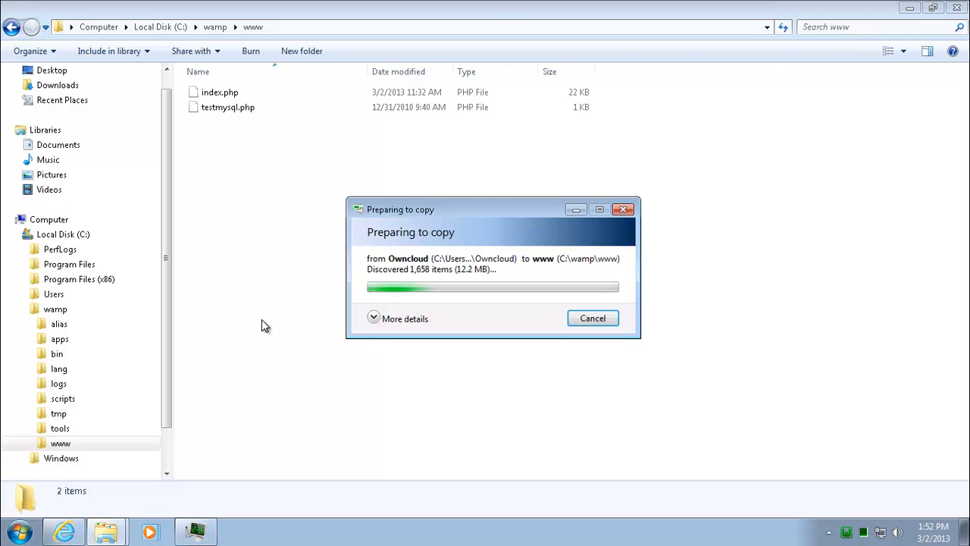
click(375, 320)
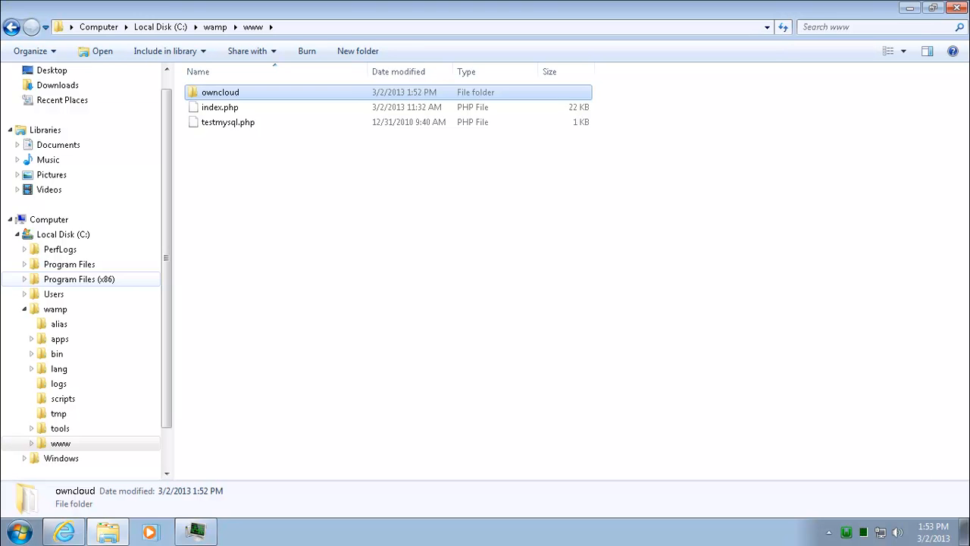
click(413, 341)
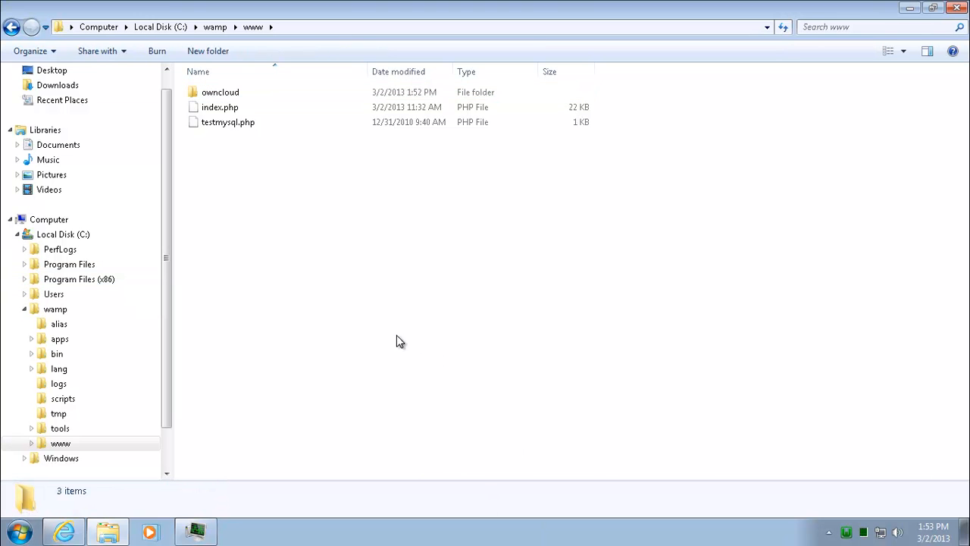
click(909, 8)
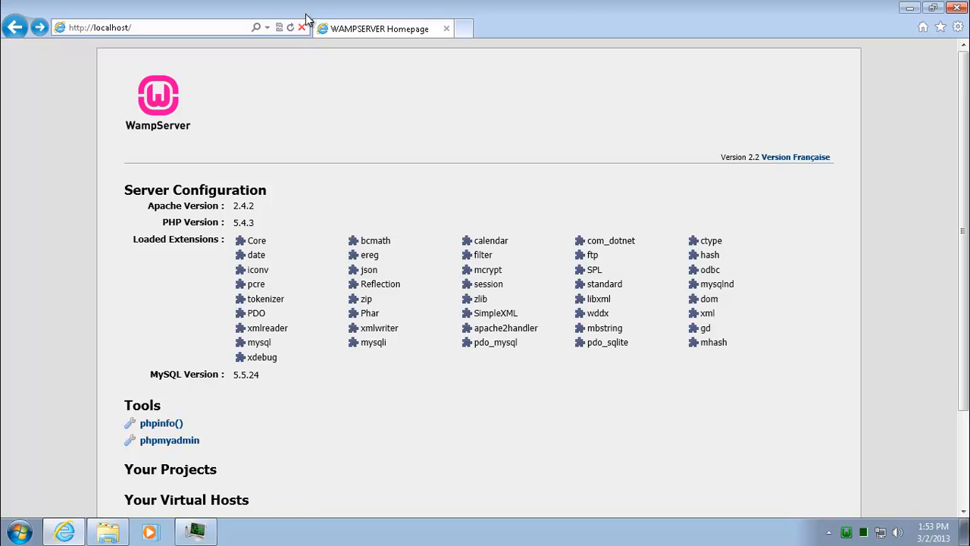
click(191, 27)
click(195, 28)
text(owncloud)
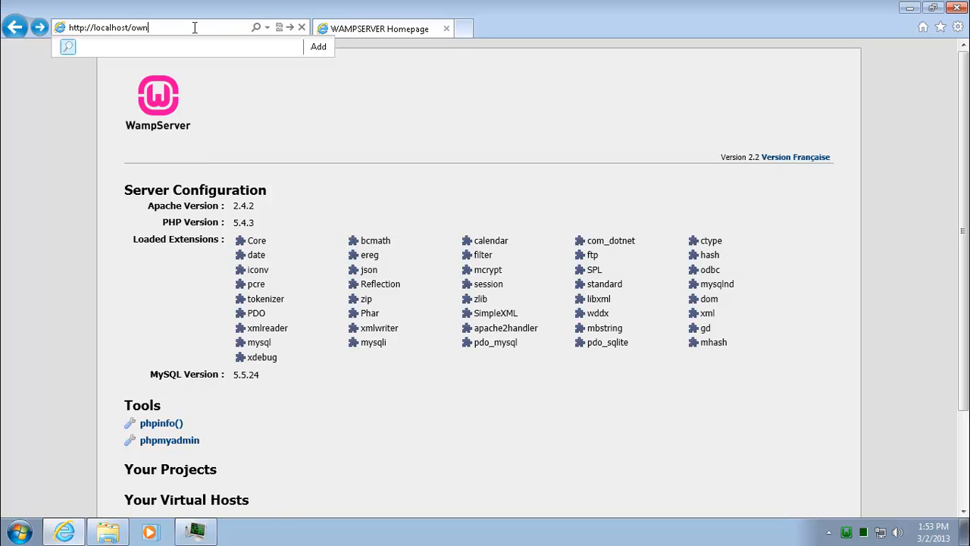
key(Return)
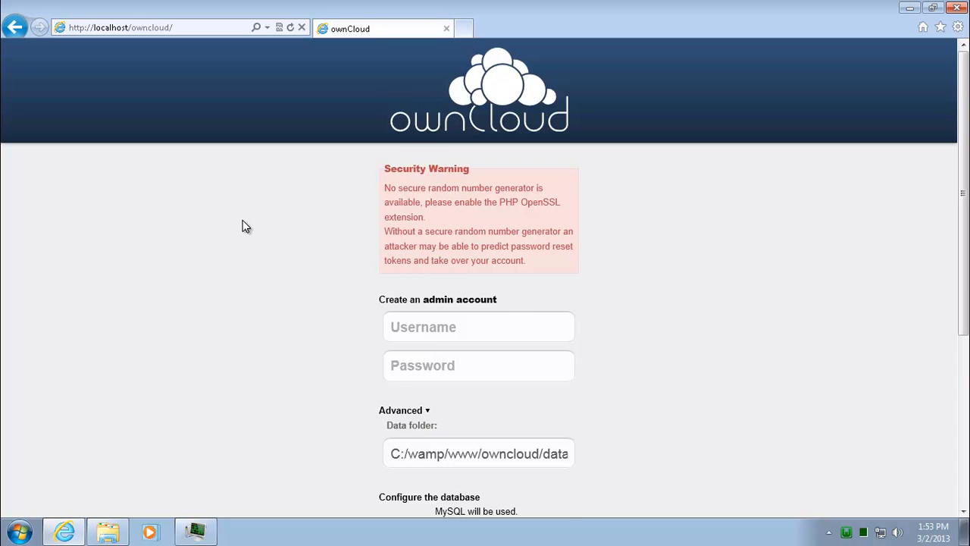
Step: Scroll through the setup form's admin-account and MySQL database fields
scroll(245, 226, down, 2)
scroll(242, 226, down, 3)
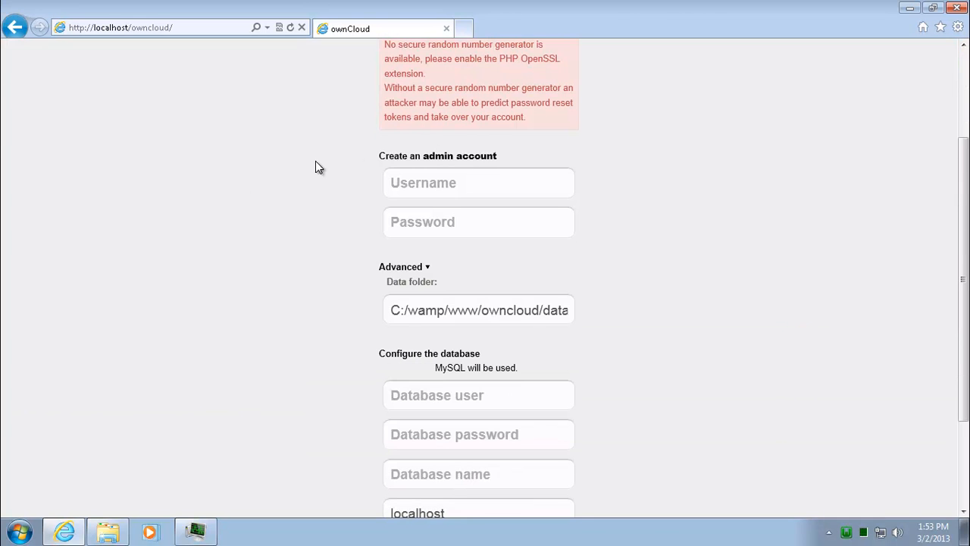
scroll(319, 166, up, 5)
scroll(319, 167, down, 5)
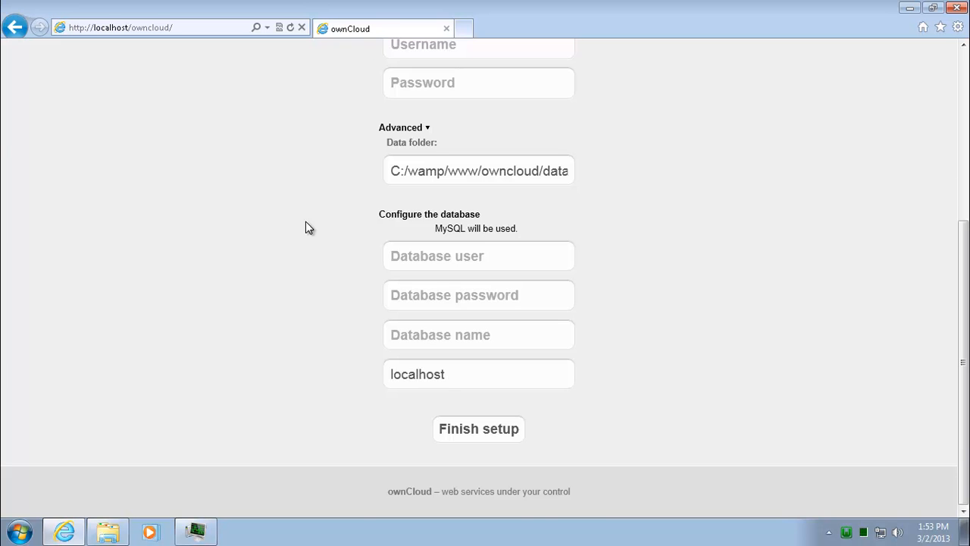
scroll(305, 227, up, 5)
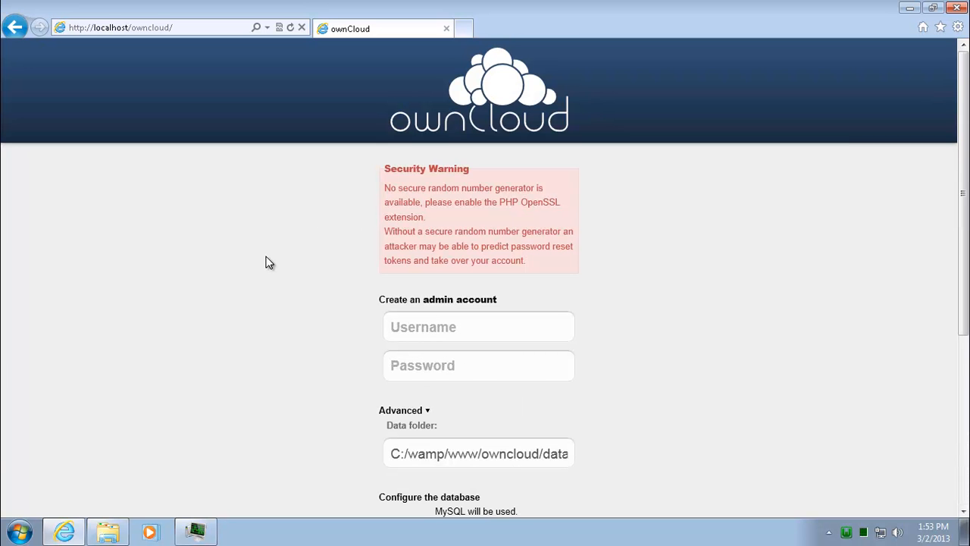
scroll(266, 262, down, 5)
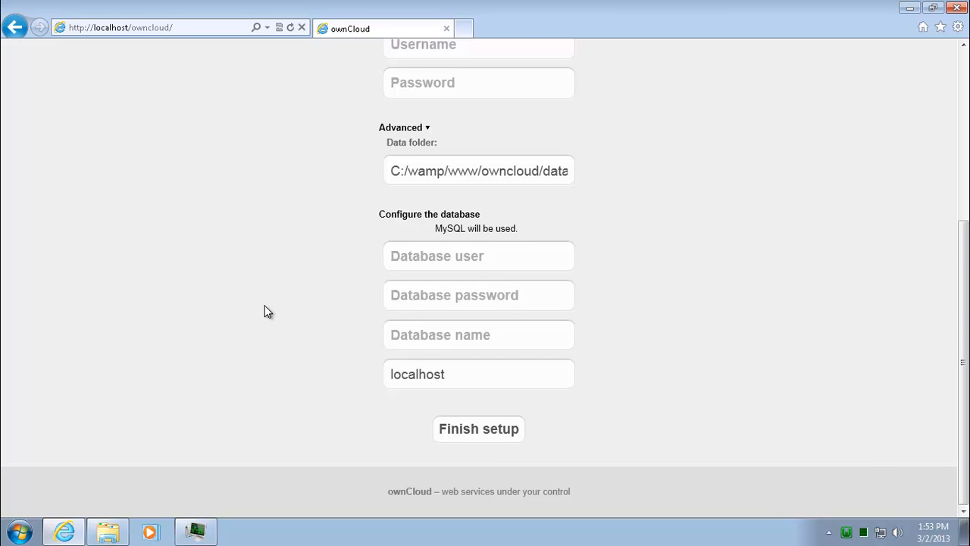
scroll(267, 311, up, 4)
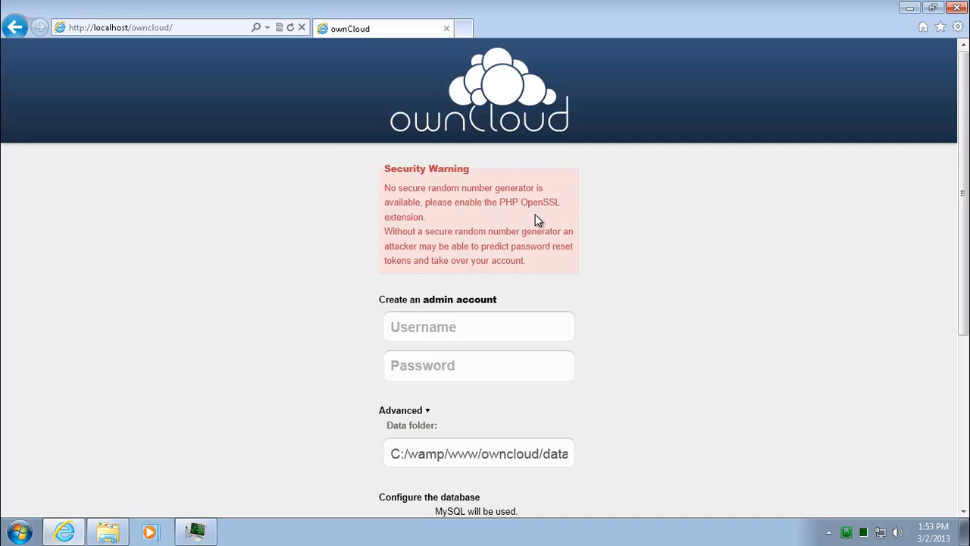
Step: Enter admin account username admin and its password, leaving the data folder unchanged
click(527, 330)
text(admin)
key(Tab)
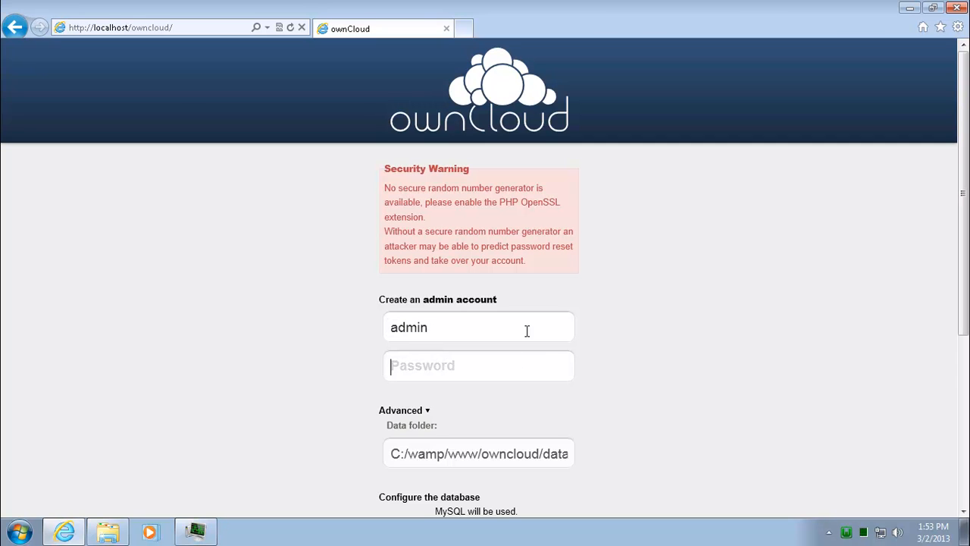
text(admin)
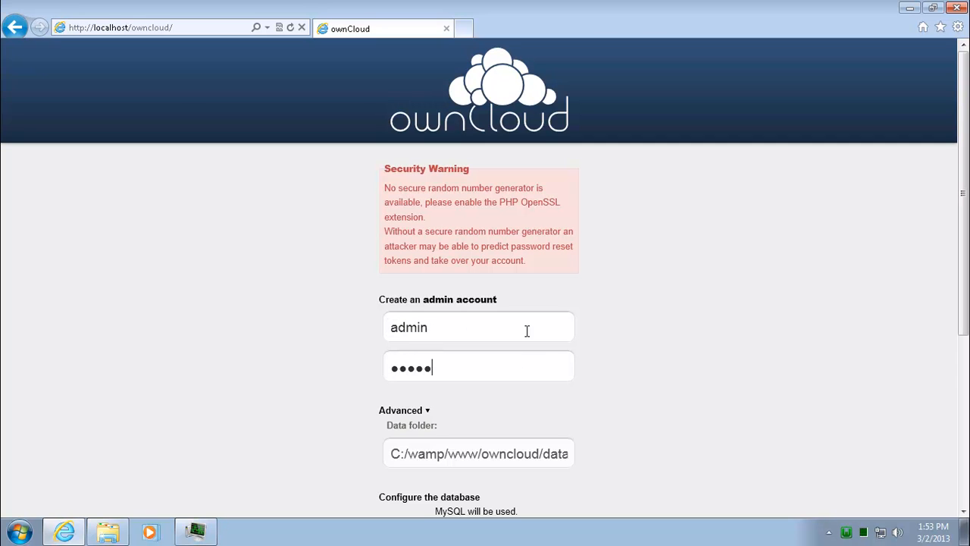
scroll(216, 331, down, 3)
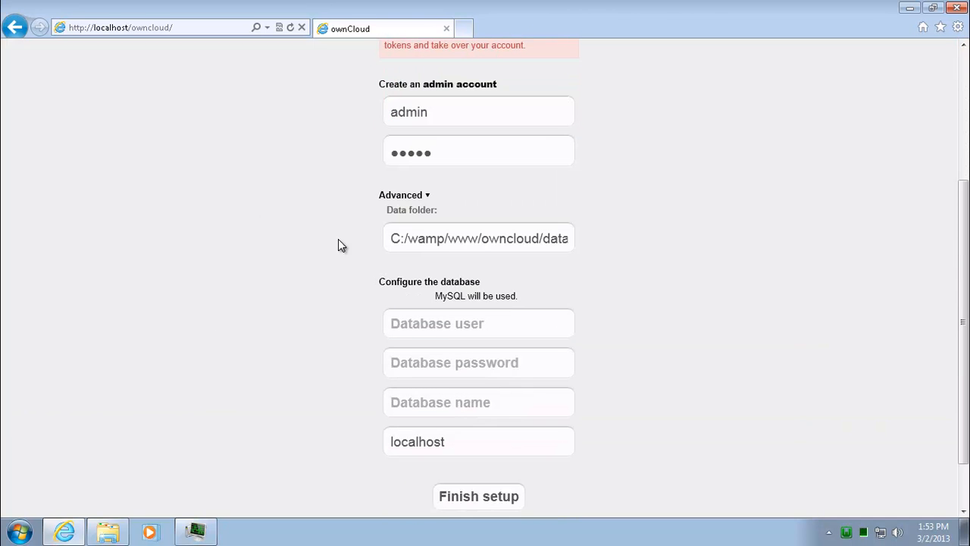
triple_click(425, 238)
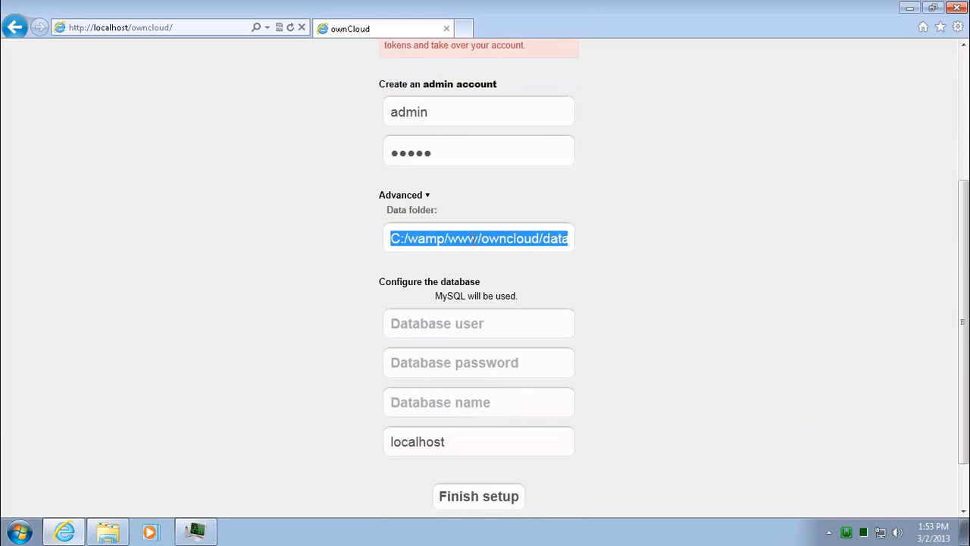
click(665, 240)
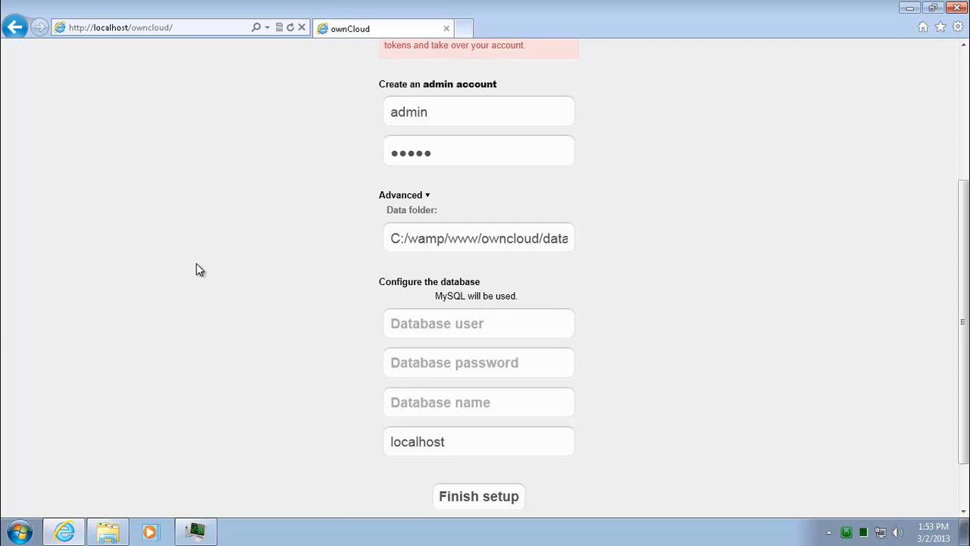
Step: Set the database user to root and enter the database password
click(507, 326)
text(root)
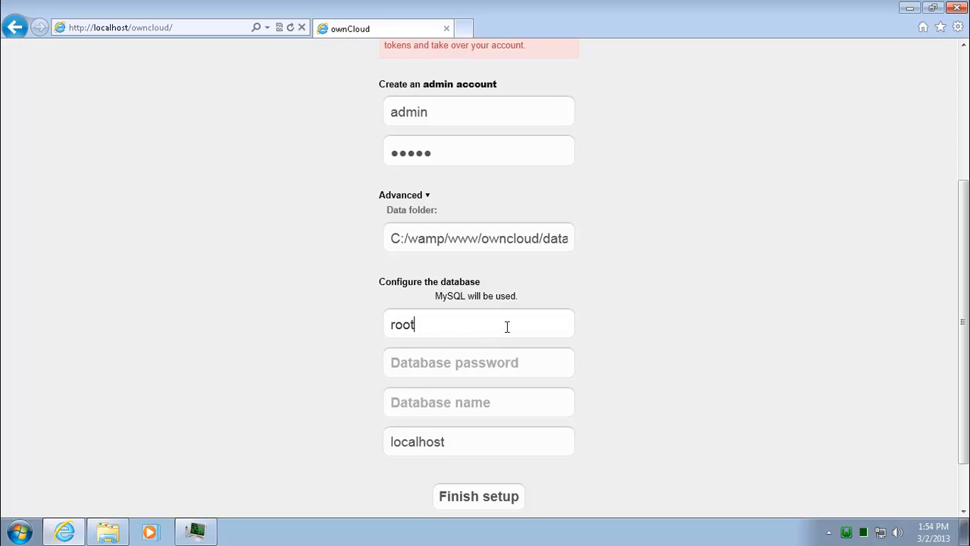
key(Tab)
text(ro)
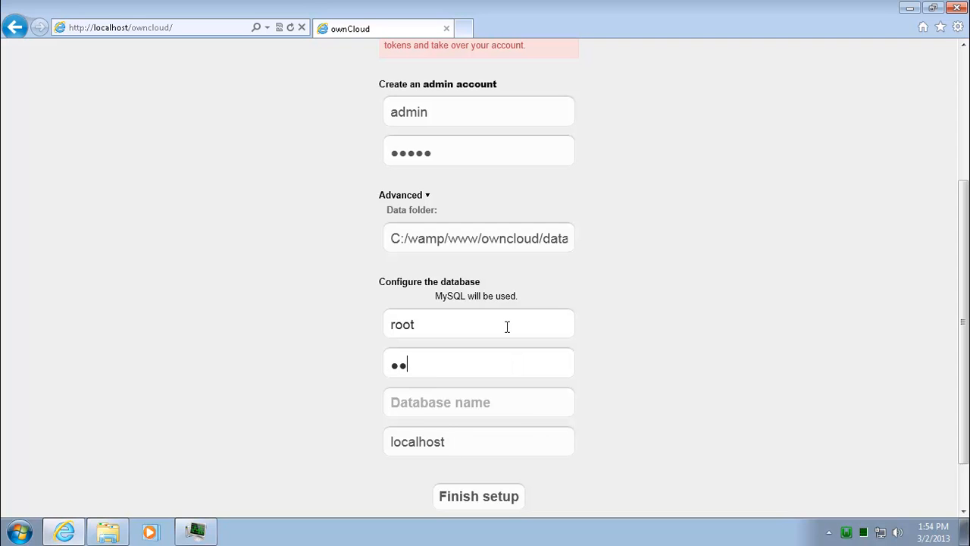
key(BackSpace)
key(BackSpace)
text(roo)
key(BackSpace)
key(BackSpace)
key(BackSpace)
text(1234567)
Step: Enter database name owncloud and finish the setup
click(509, 409)
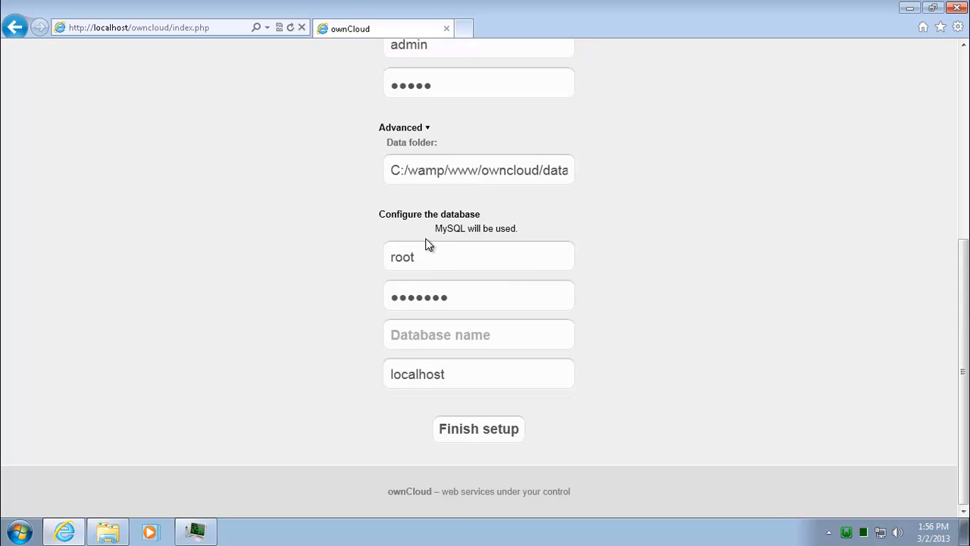
click(485, 335)
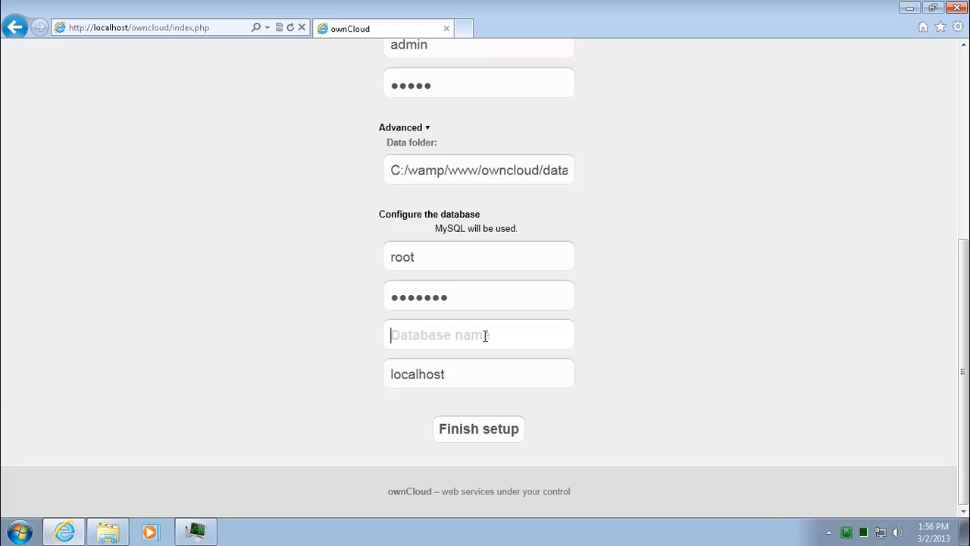
text(owncloud)
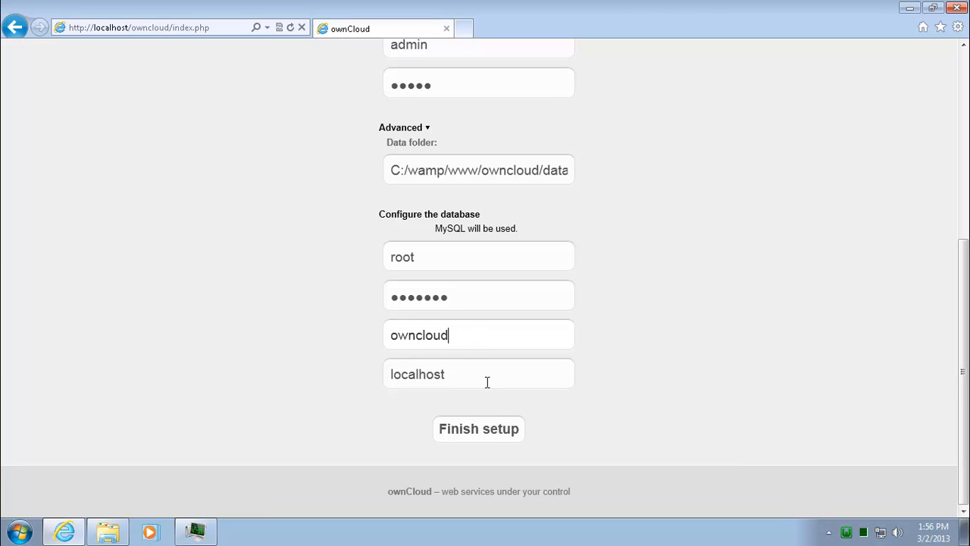
click(491, 438)
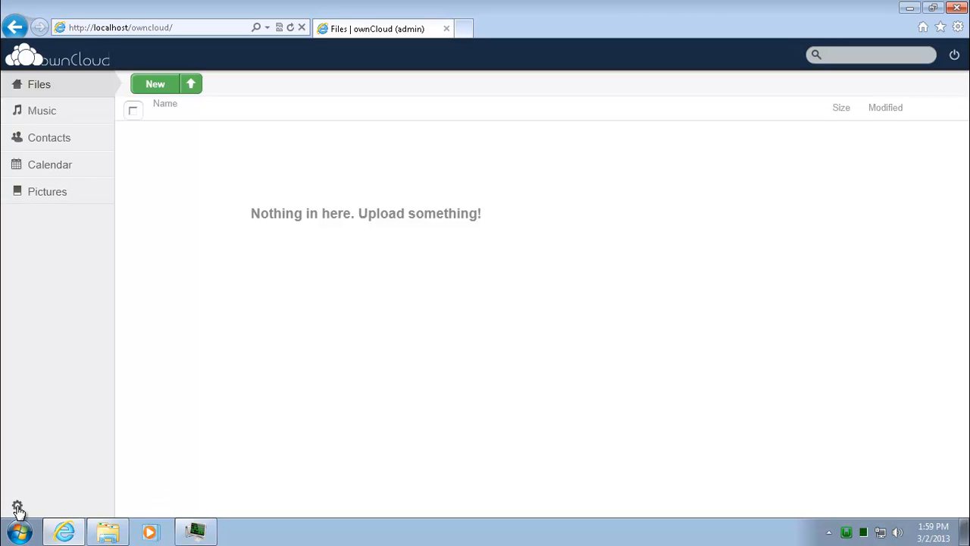
Step: Open ownCloud's Admin settings page from the gear menu in the sidebar
mouse_move(17, 510)
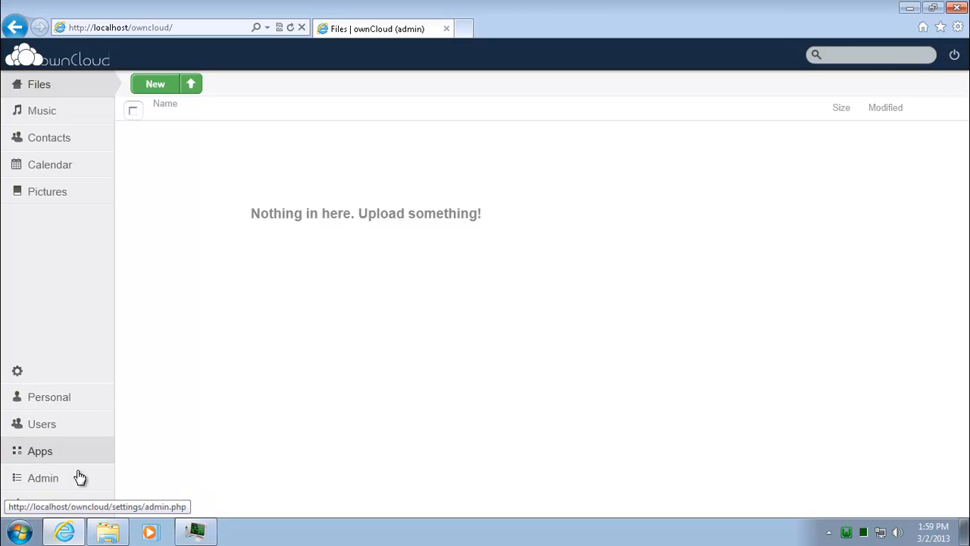
click(43, 478)
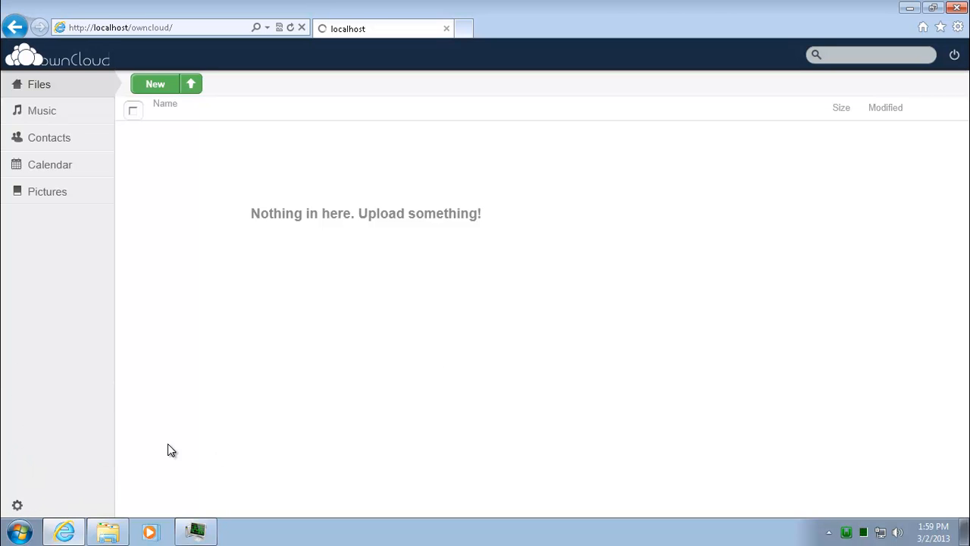
mouse_move(18, 506)
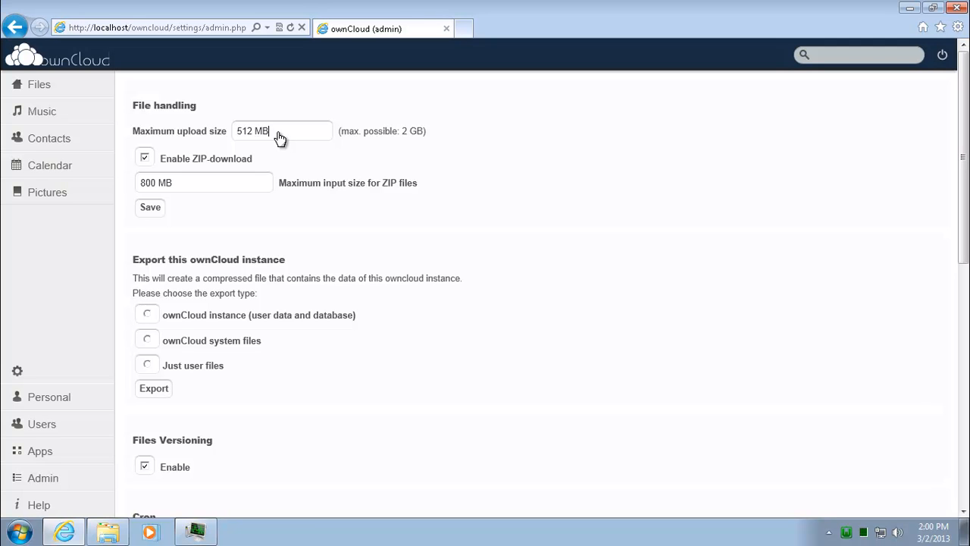
Step: Replace the 512 MB maximum upload size and save it as 1 GB
drag(279, 137, 220, 134)
text(1)
text(.5)
click(157, 209)
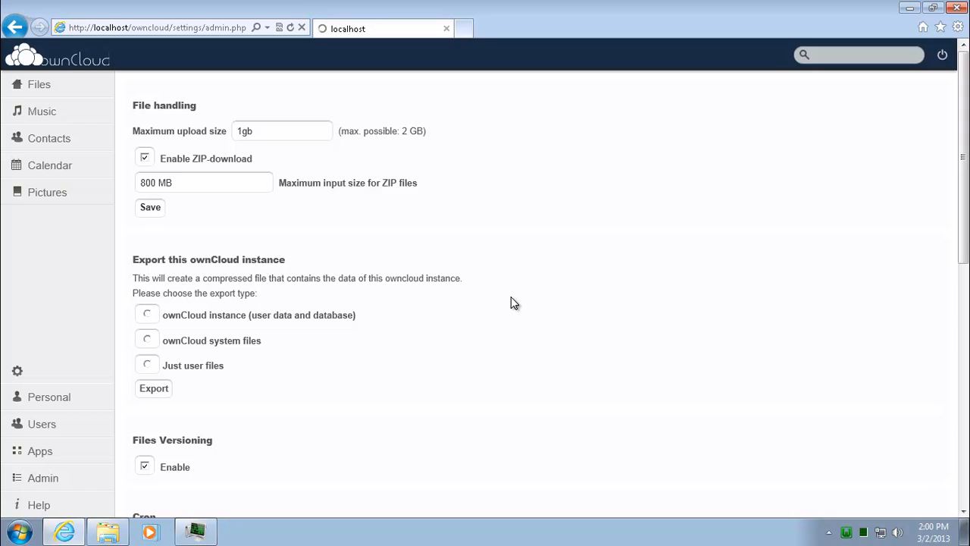
Step: Scroll past the Sharing and Log sections and open the Apps page
mouse_move(966, 162)
mouse_down()
mouse_move(967, 190)
mouse_move(967, 162)
mouse_up()
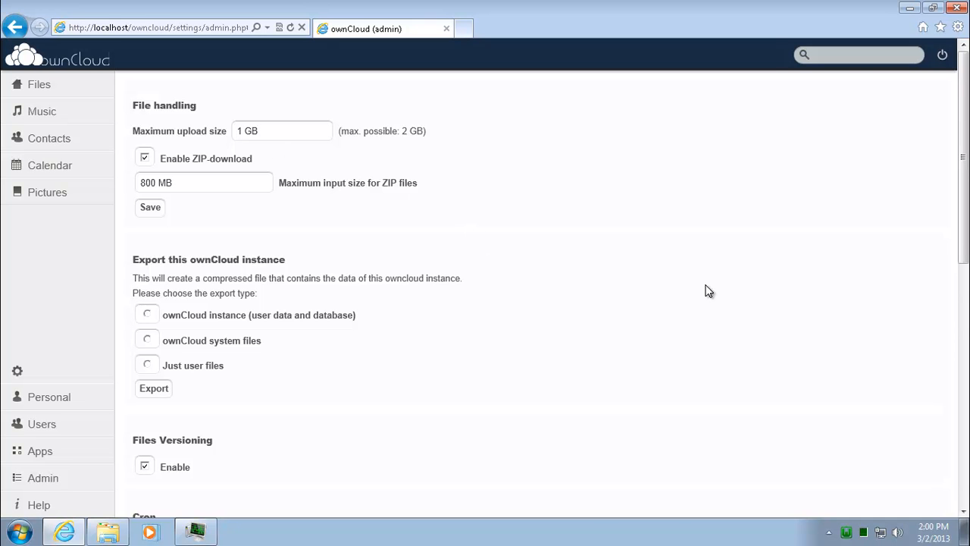
scroll(709, 292, down, 10)
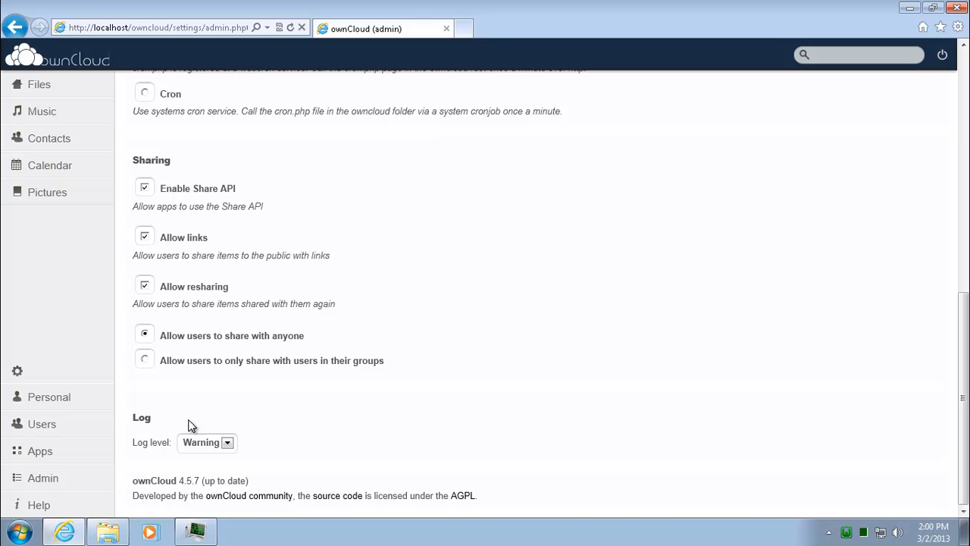
click(41, 454)
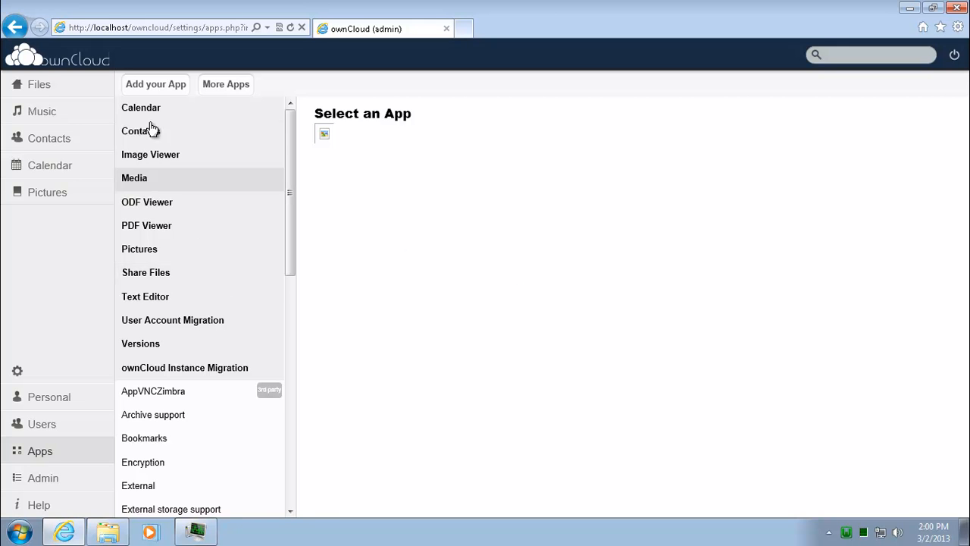
Step: Browse the Apps list, then open the Users page listing only admin
drag(291, 192, 311, 316)
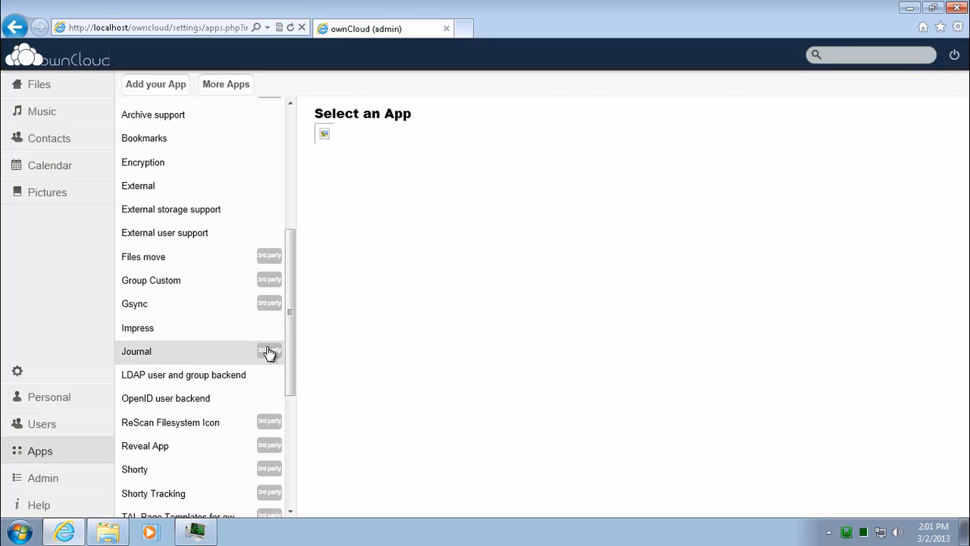
click(50, 427)
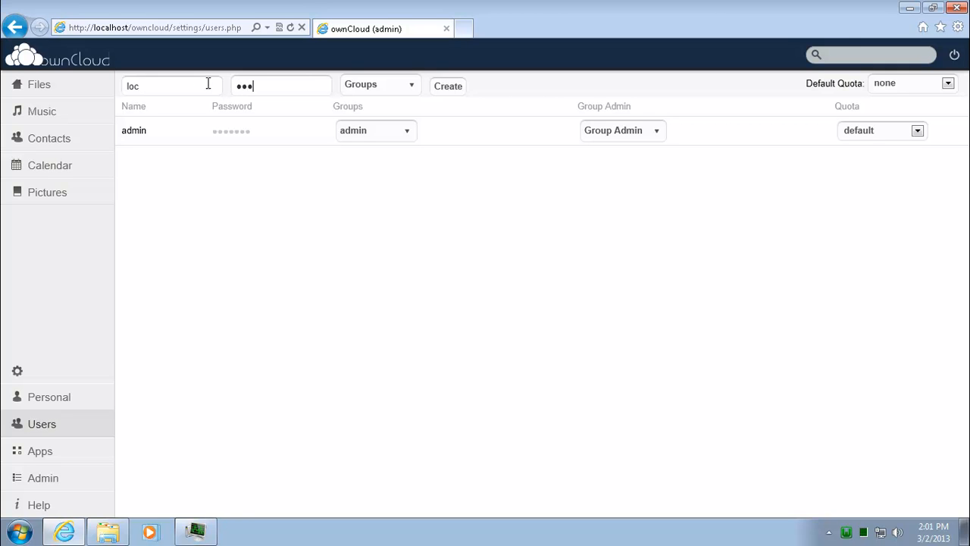
Step: Add the new user to the admin group and create the account
click(415, 85)
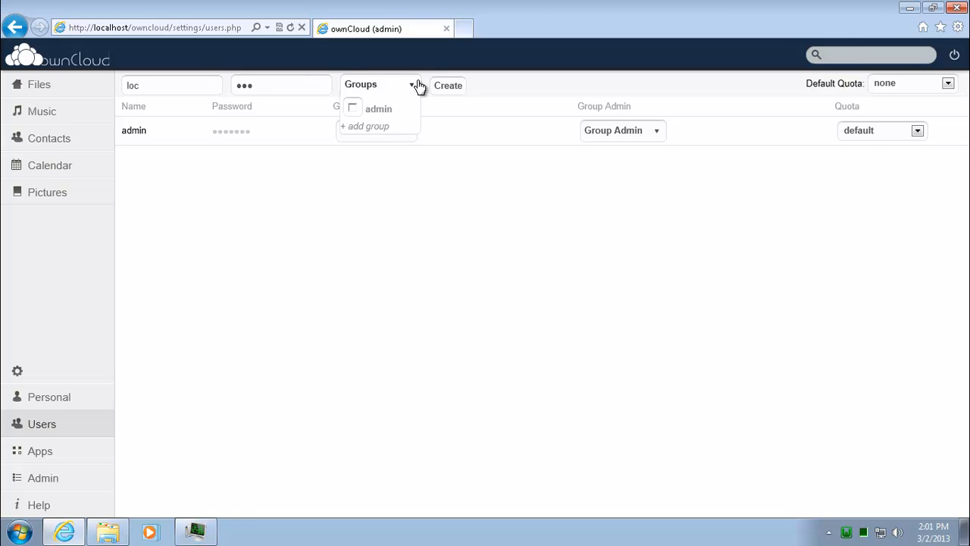
click(372, 114)
click(448, 88)
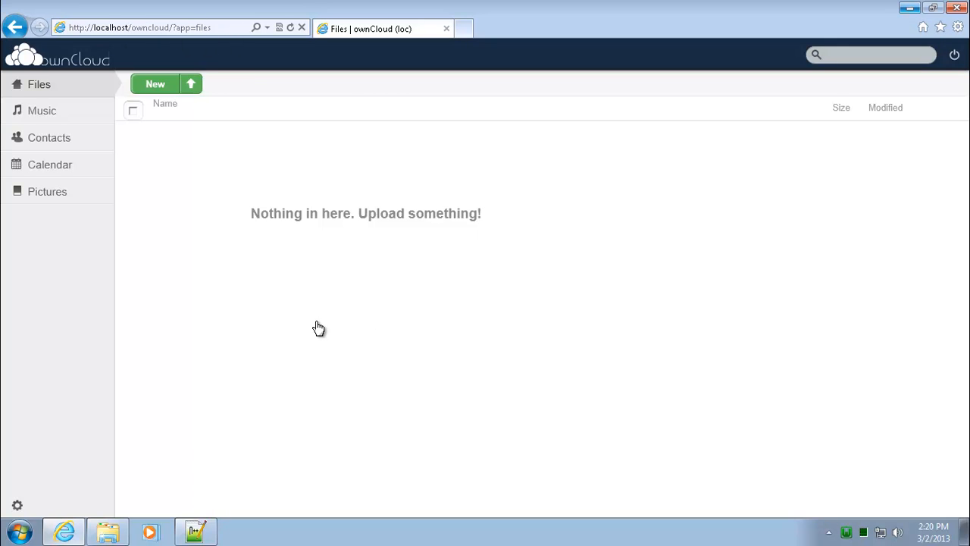
Step: Upload Lake Moogerah.jpg and Mt Edwards Summit.jpg to Files
click(193, 86)
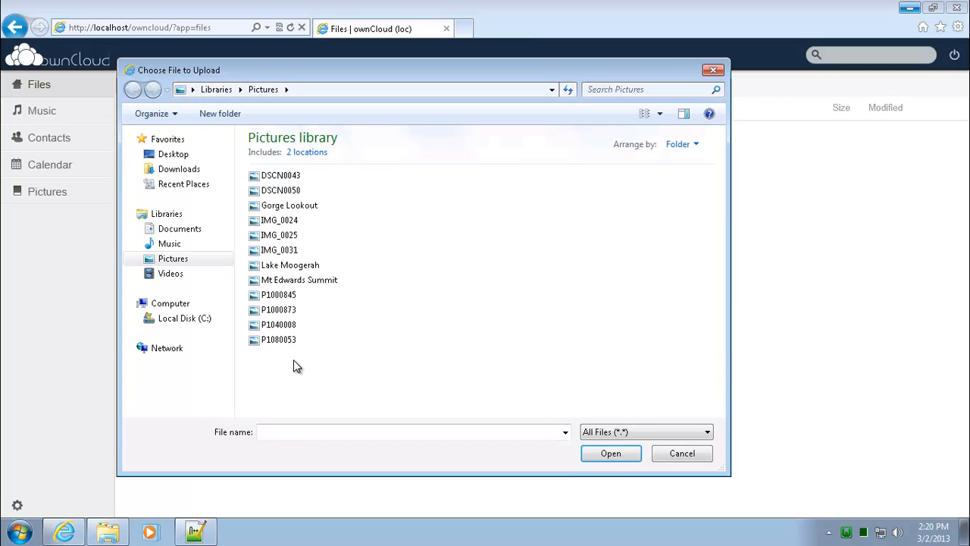
click(300, 281)
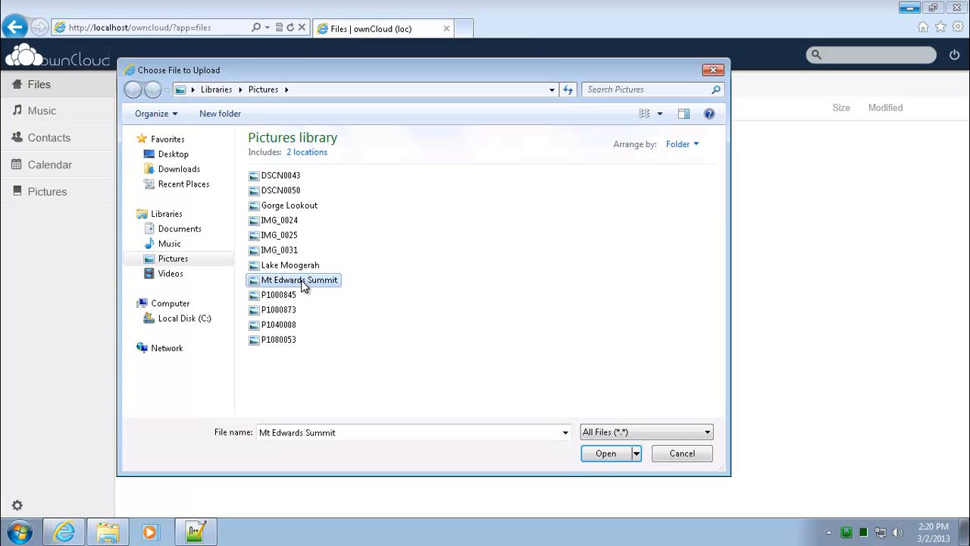
click(302, 264)
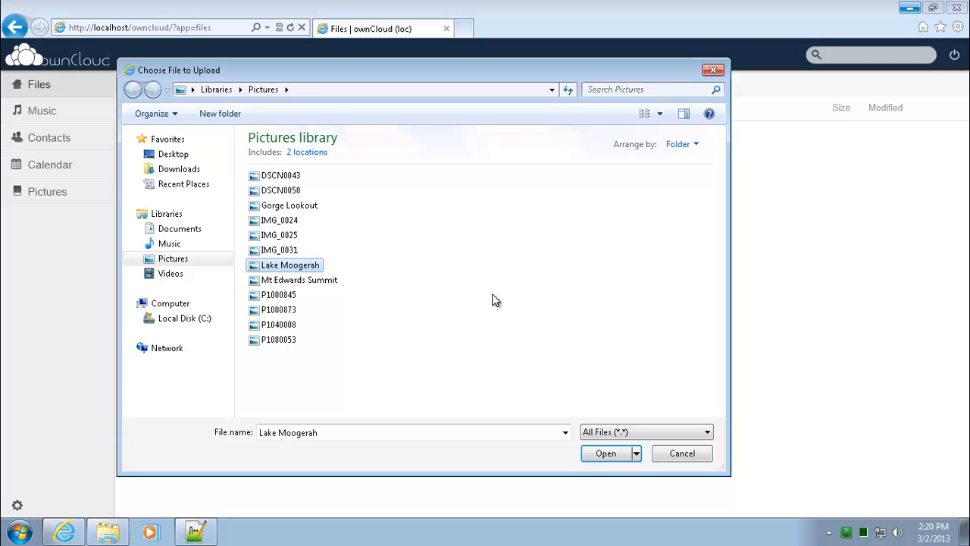
click(610, 456)
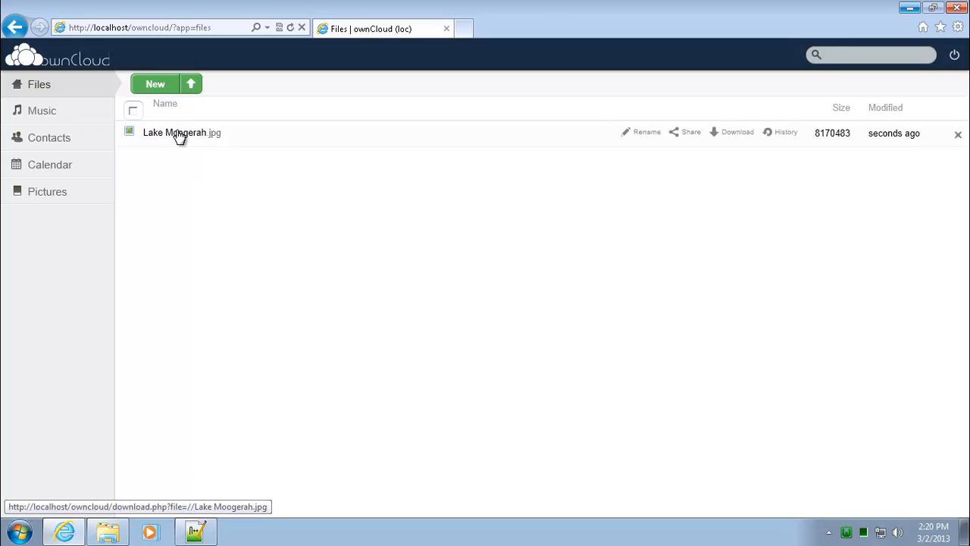
click(190, 83)
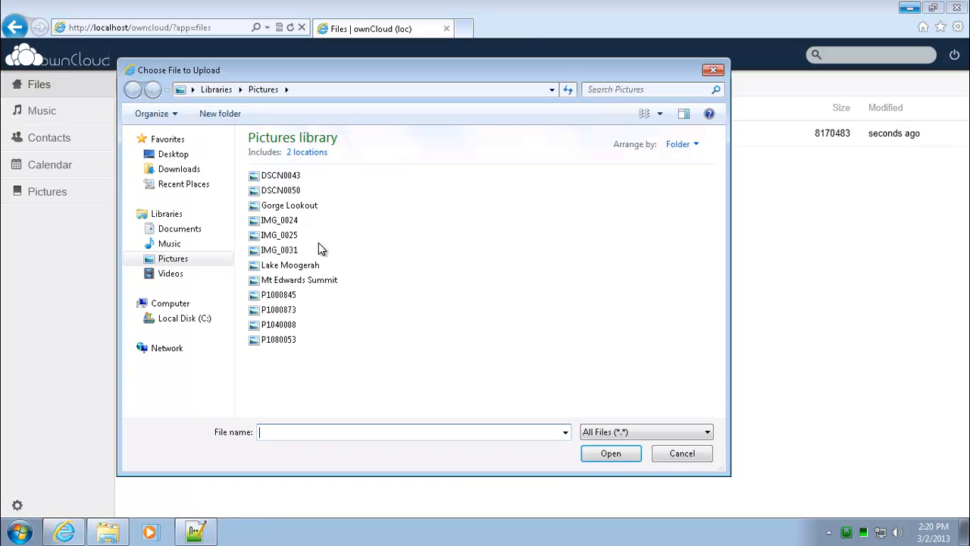
click(329, 279)
click(625, 455)
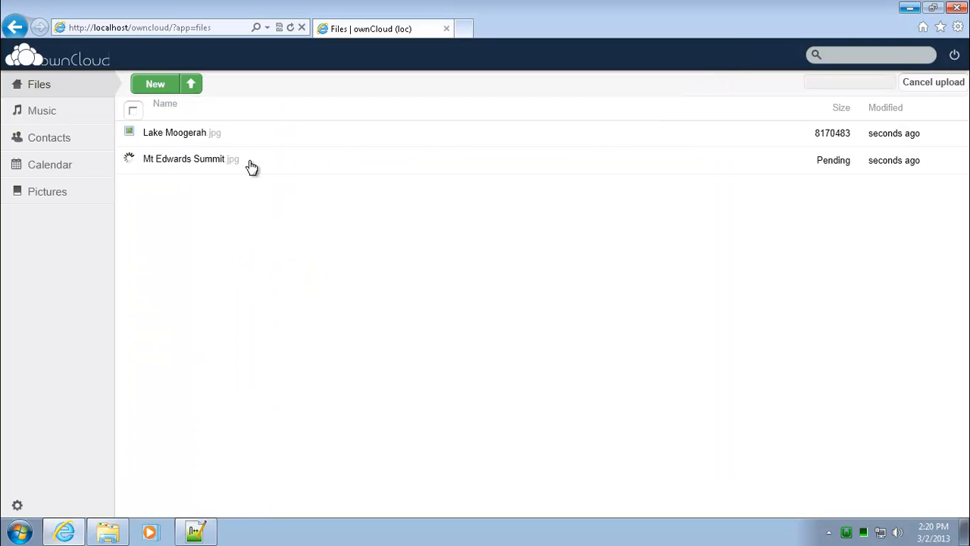
Step: Upload Gorge Lookout.jpg to Files
click(192, 88)
click(286, 204)
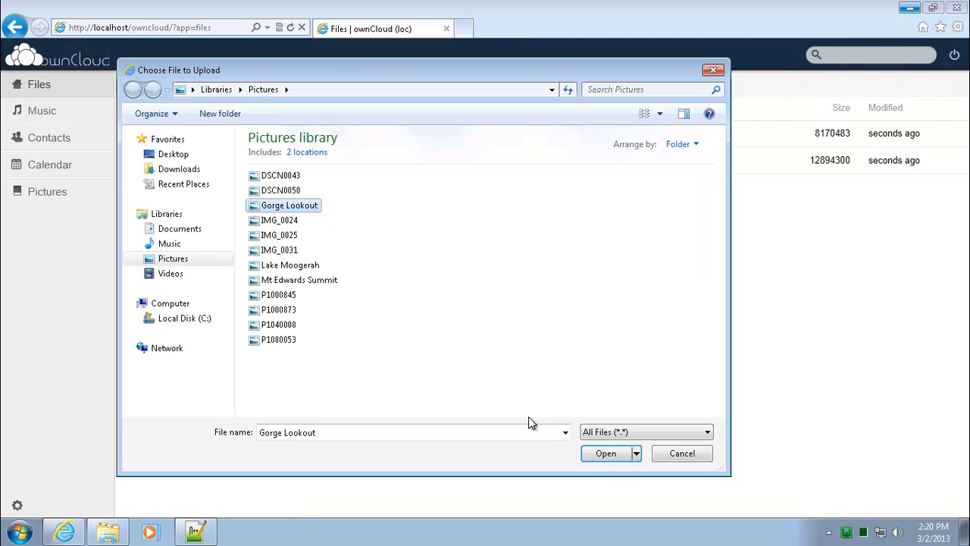
click(287, 250)
click(288, 235)
click(290, 219)
click(300, 281)
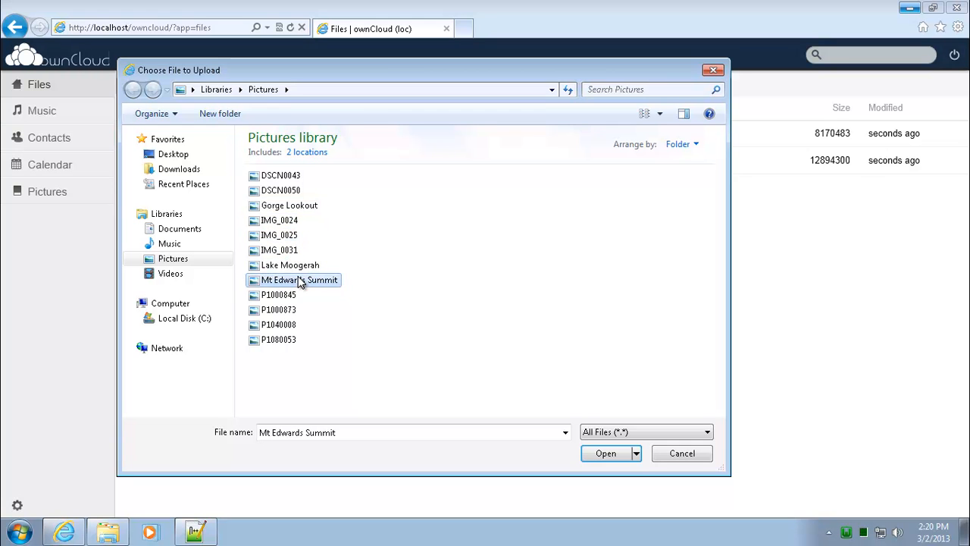
click(306, 209)
click(607, 455)
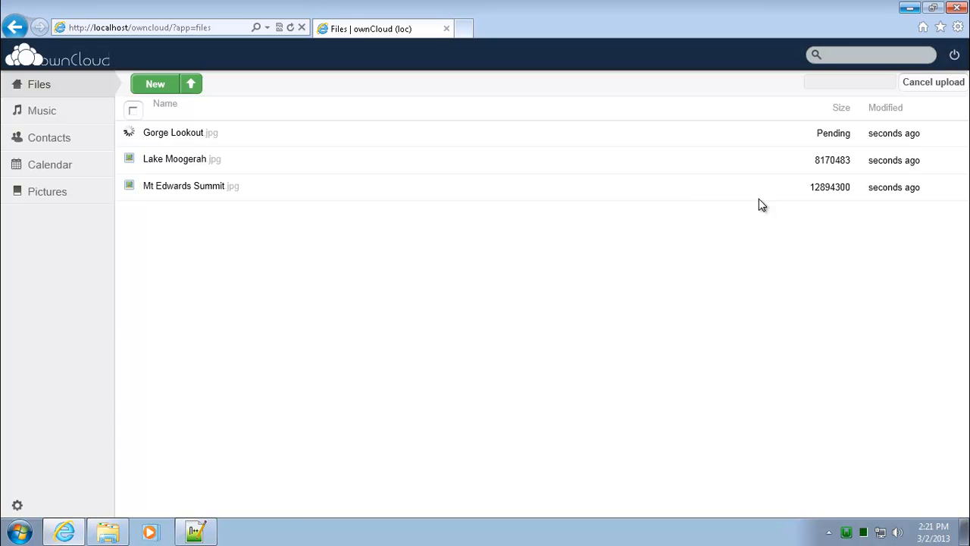
mouse_move(202, 190)
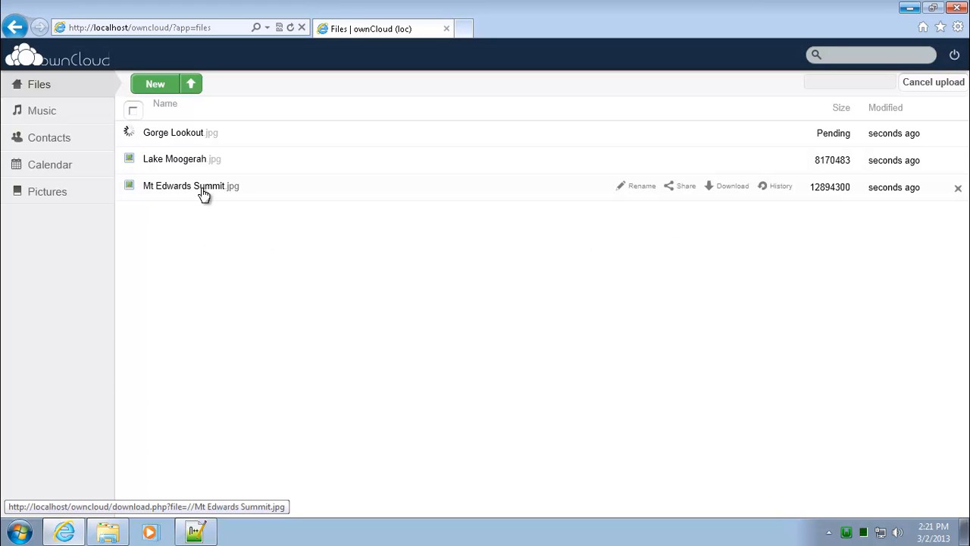
Step: Preview Mt Edwards Summit.jpg, close the lightbox, and go to Pictures
click(203, 194)
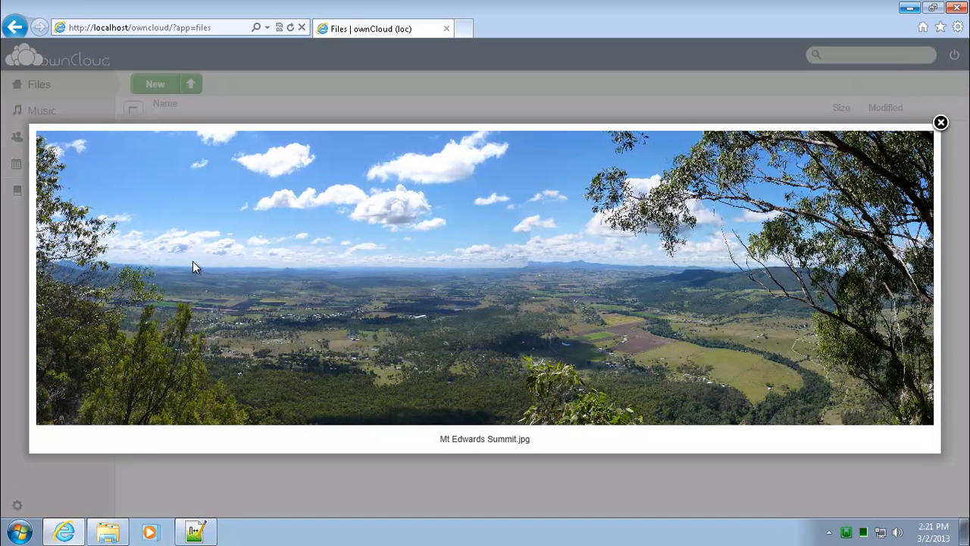
click(940, 123)
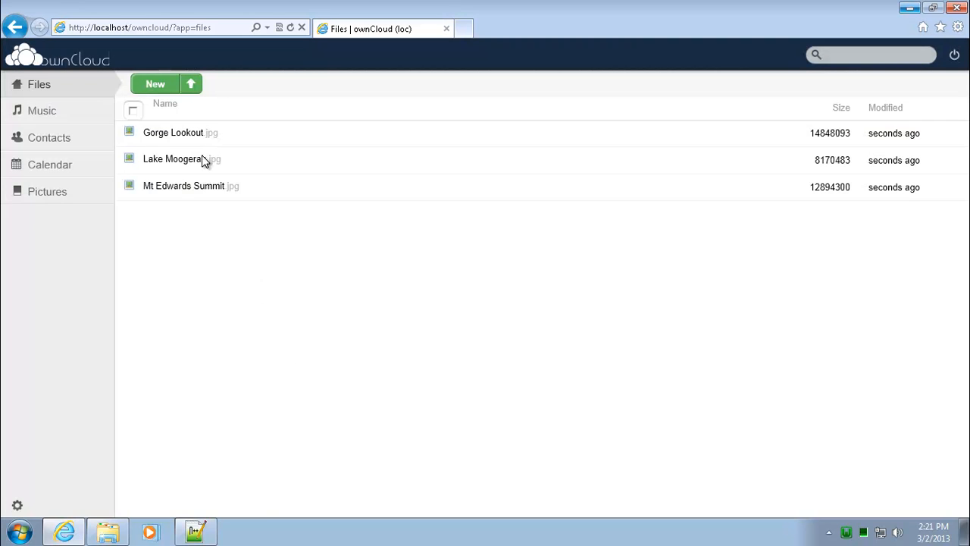
click(43, 195)
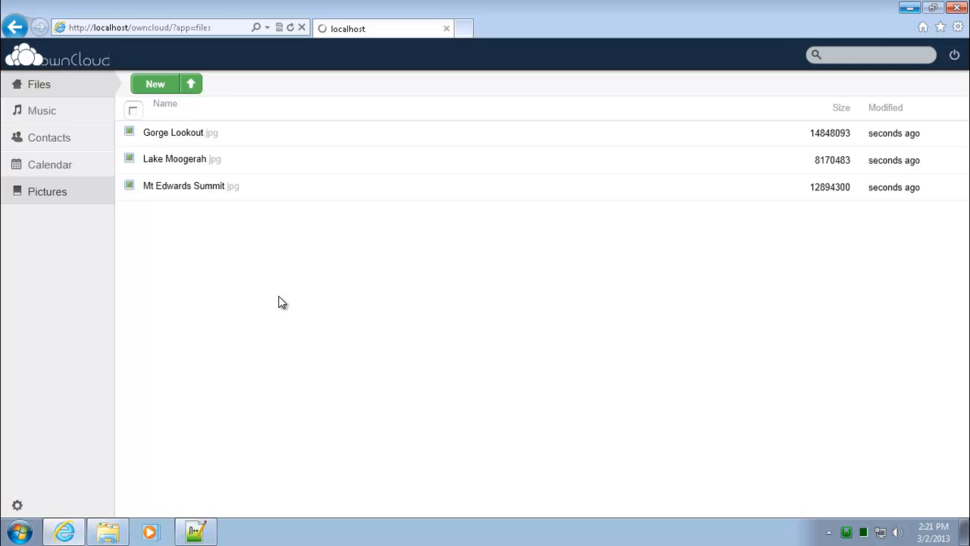
Step: View the three photos in the Pictures gallery and stop the slideshow
click(55, 193)
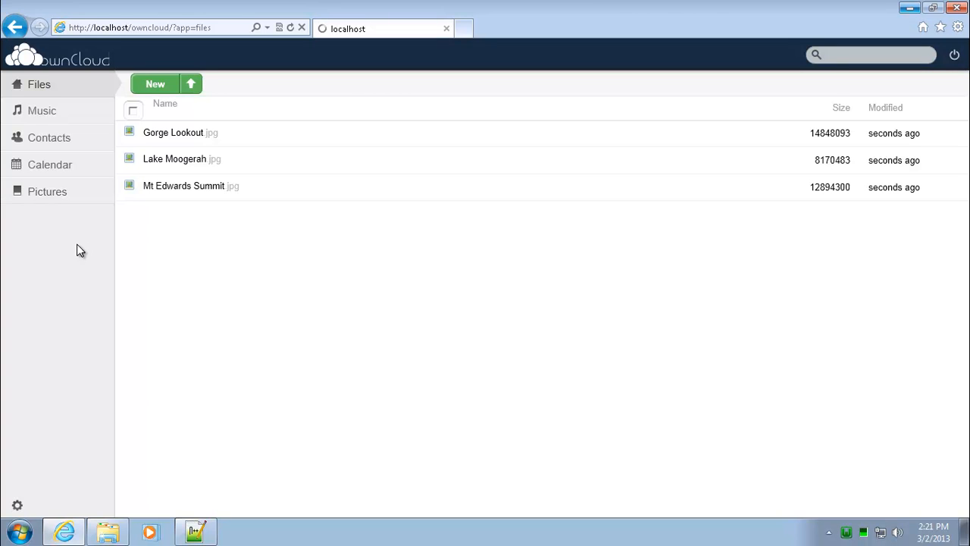
click(17, 195)
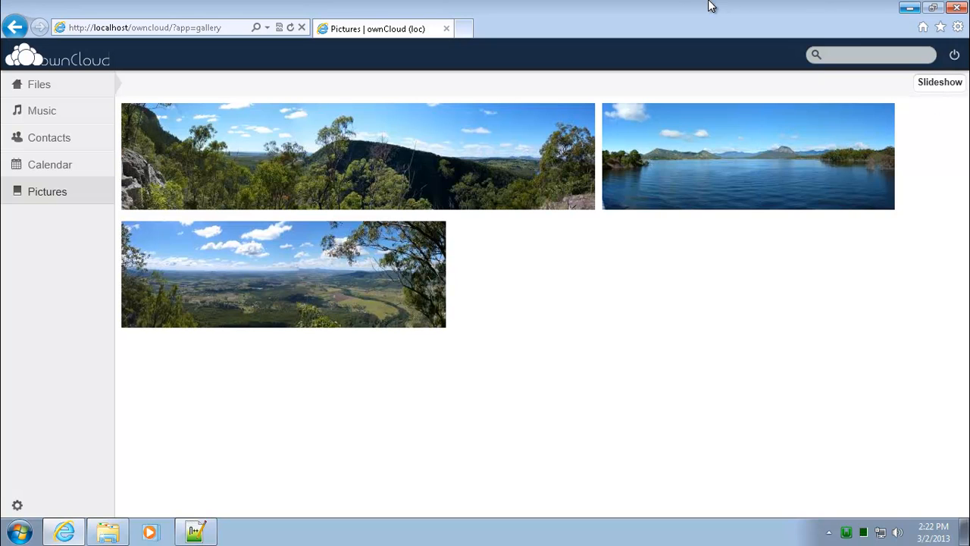
mouse_move(711, 7)
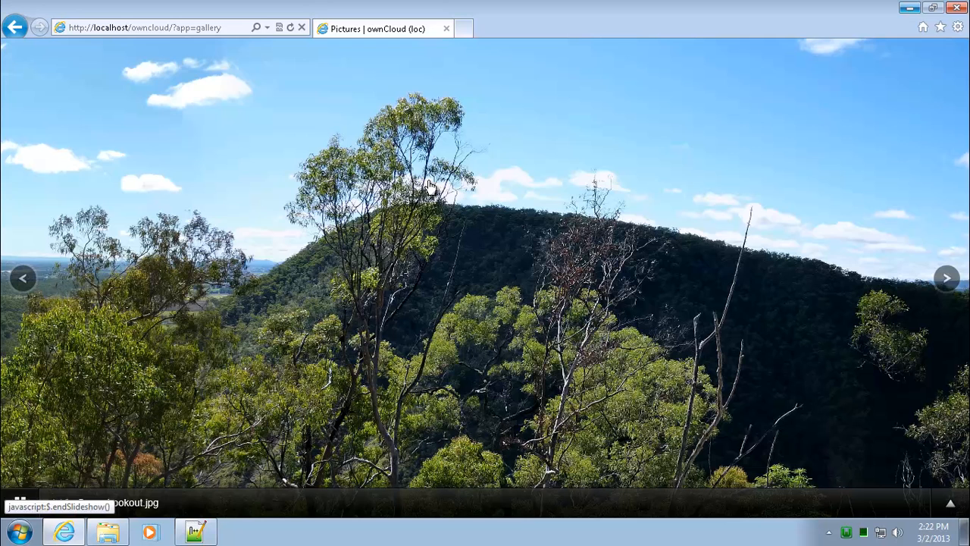
click(31, 503)
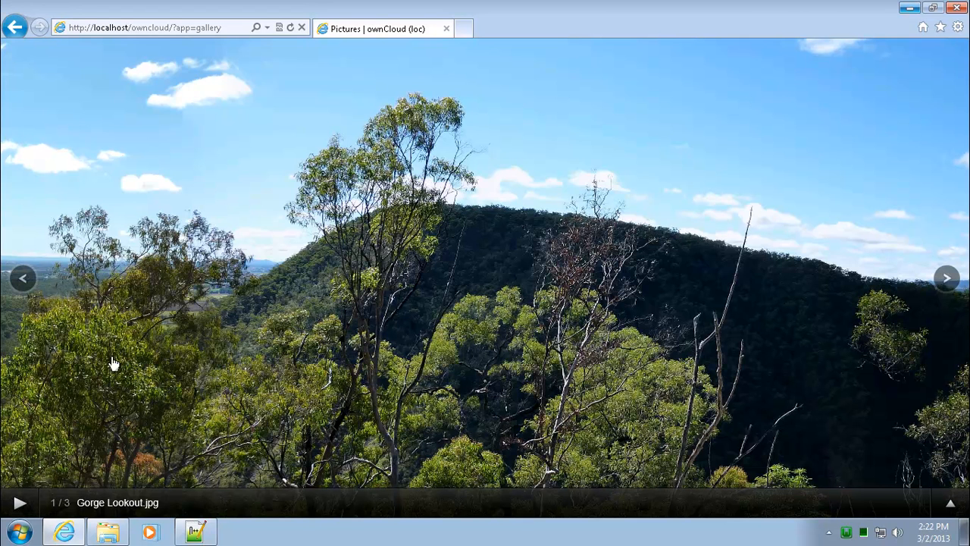
Step: Return to Files and show the new user's data folder in Explorer
click(14, 29)
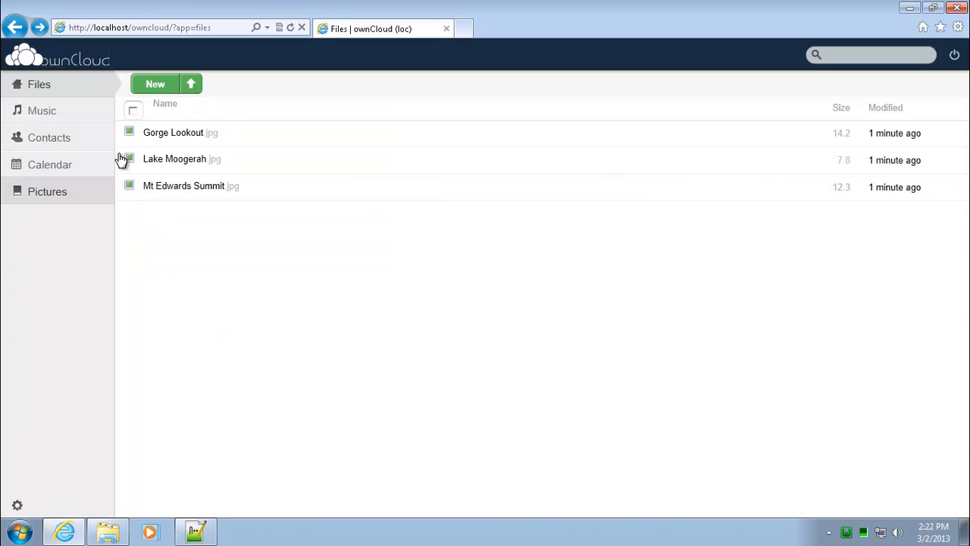
click(50, 90)
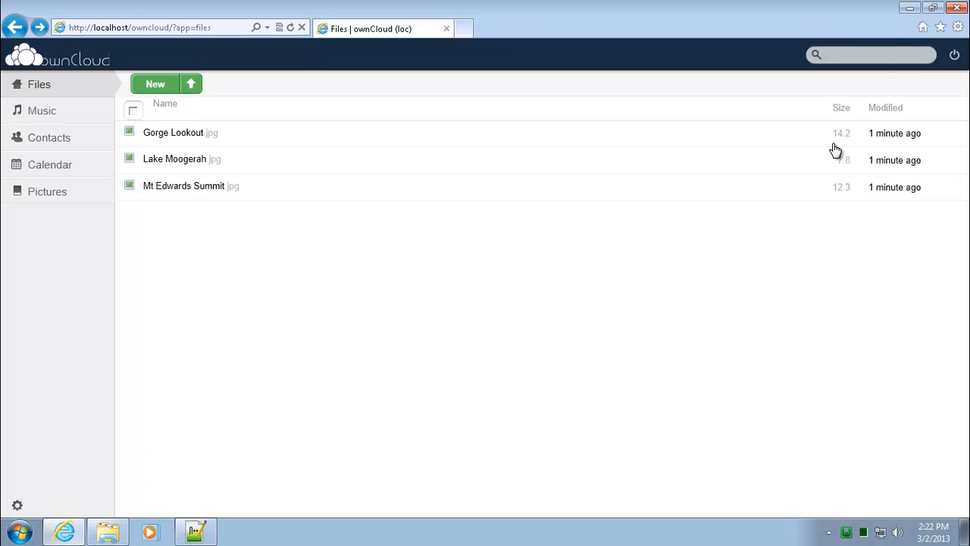
click(107, 532)
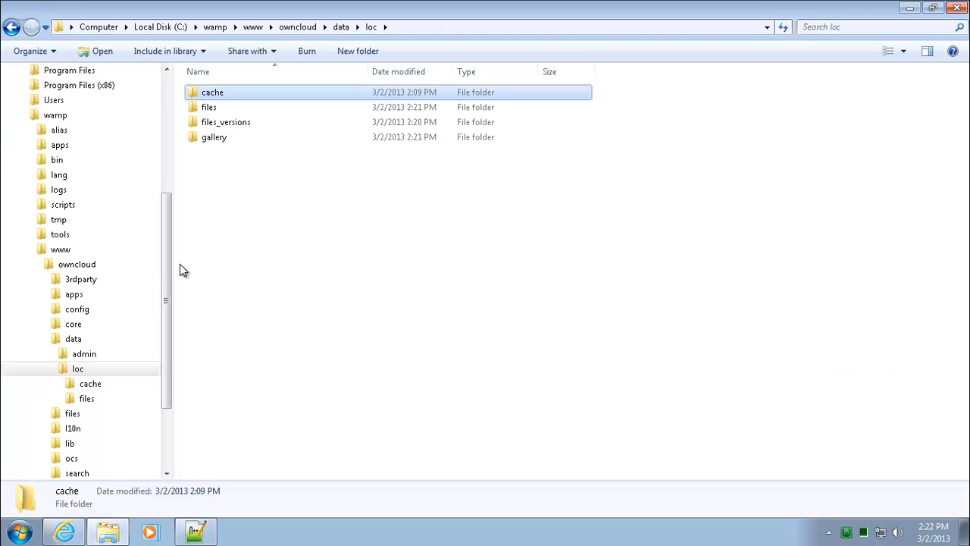
Step: Browse the folder tree to wamp\www\owncloud\data and display the folder's full path
drag(167, 275, 182, 136)
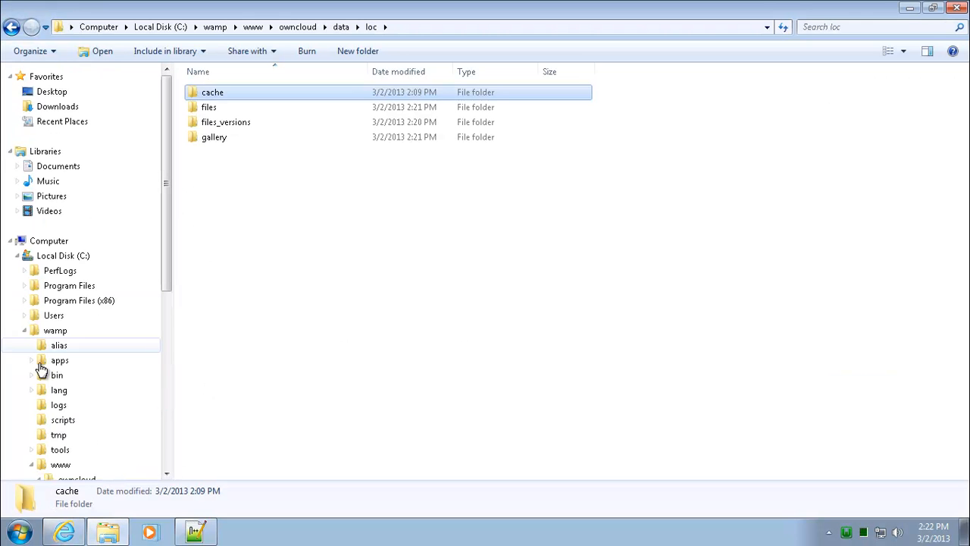
drag(169, 225, 172, 250)
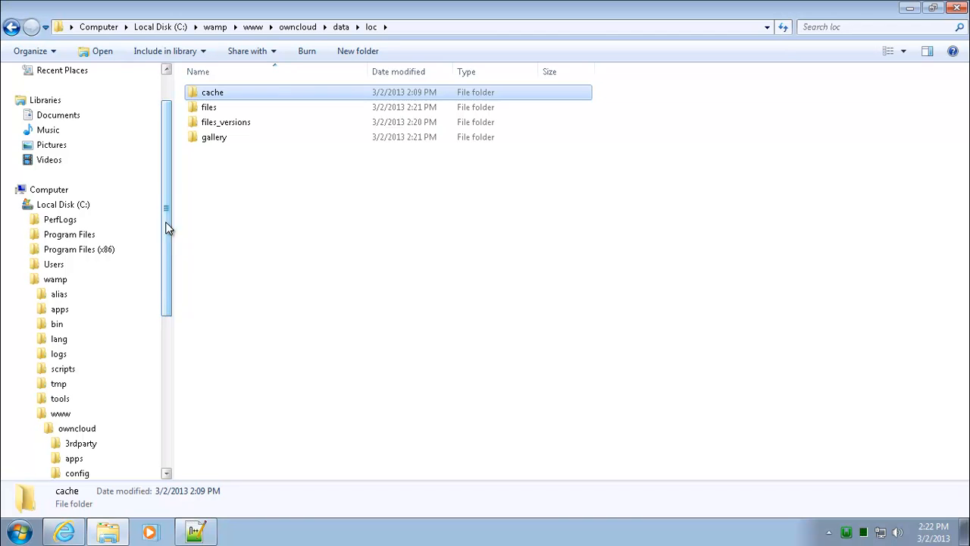
drag(166, 194, 169, 272)
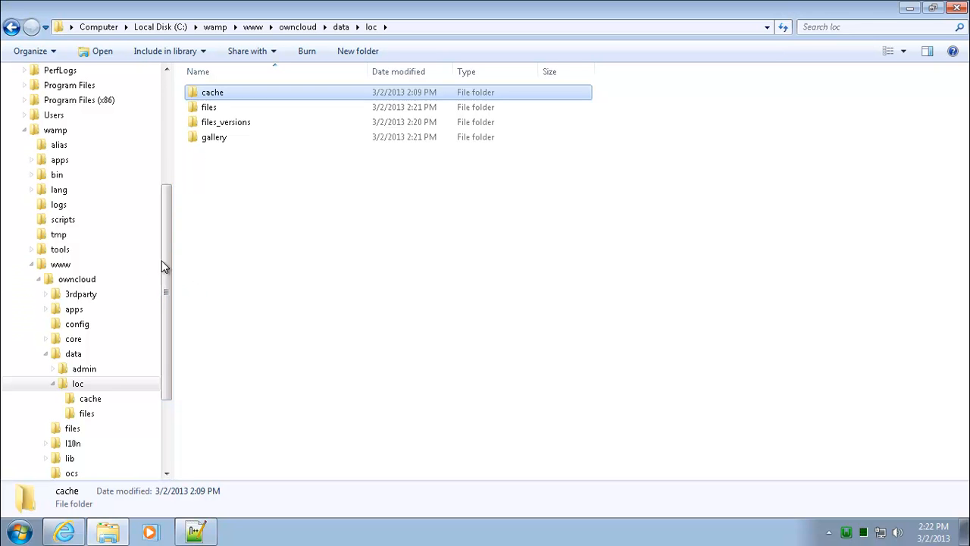
drag(170, 241, 173, 274)
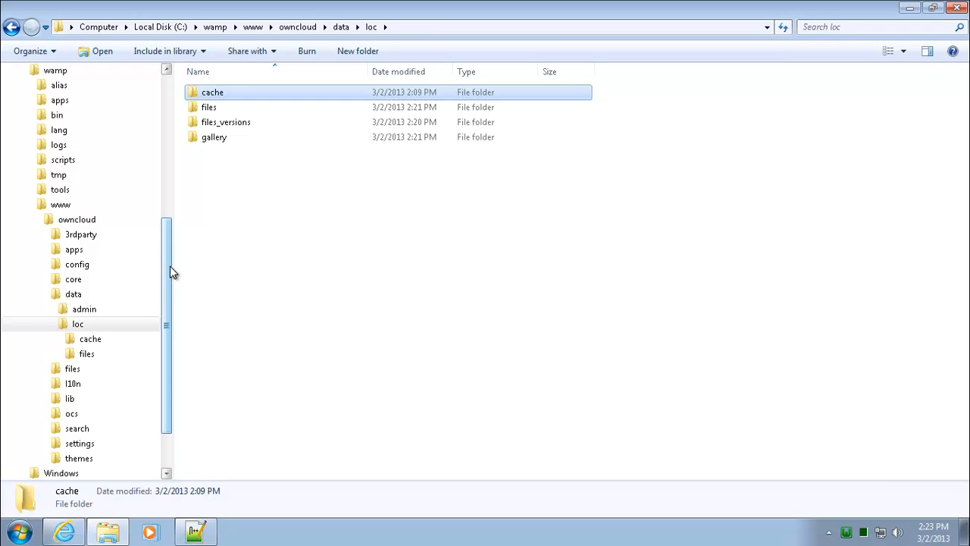
click(437, 29)
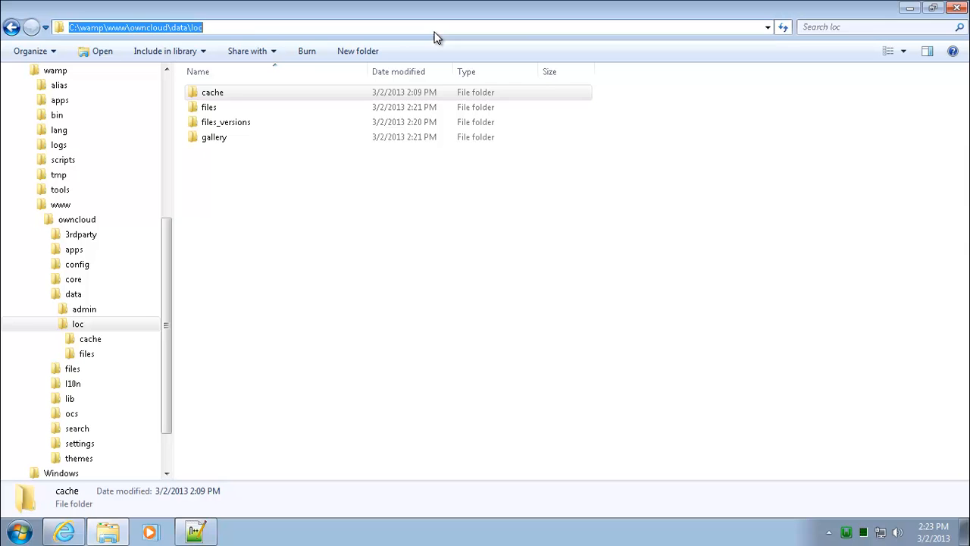
click(244, 27)
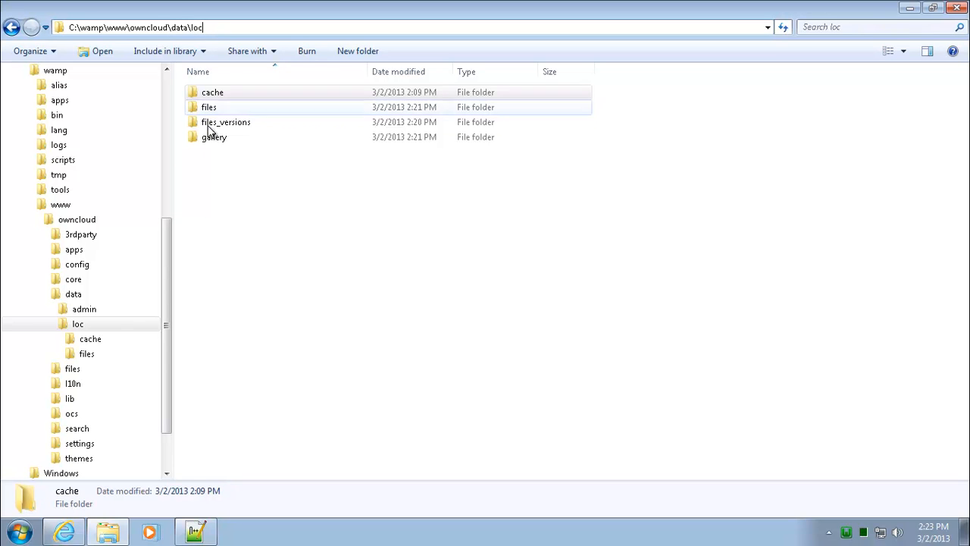
Step: Inspect the files, files_versions and cache folders, return to the user folder, and collapse wamp
click(88, 354)
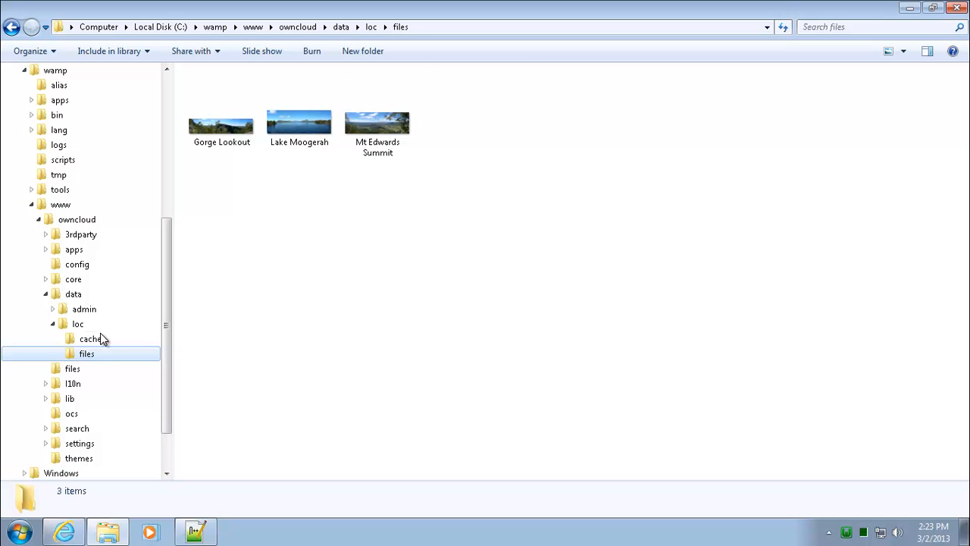
click(77, 324)
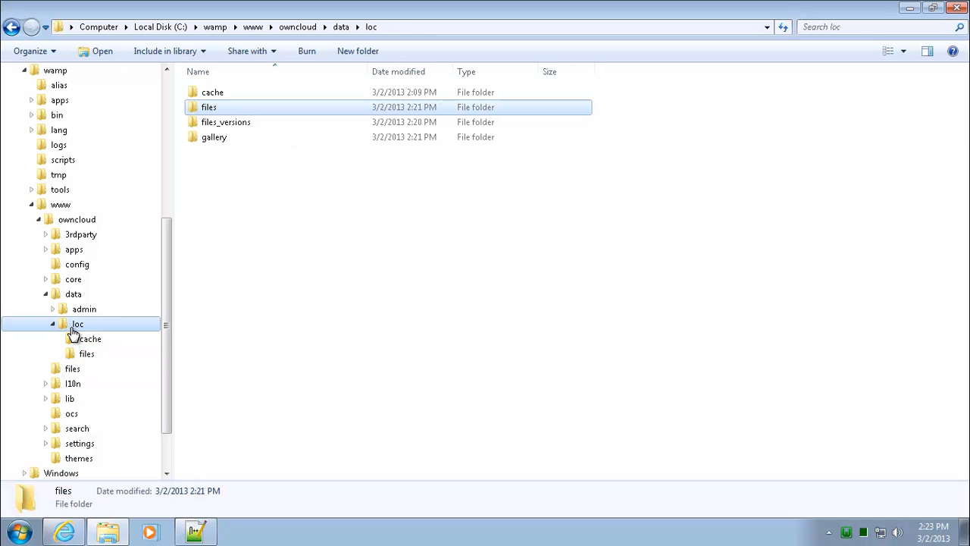
click(293, 197)
double_click(247, 124)
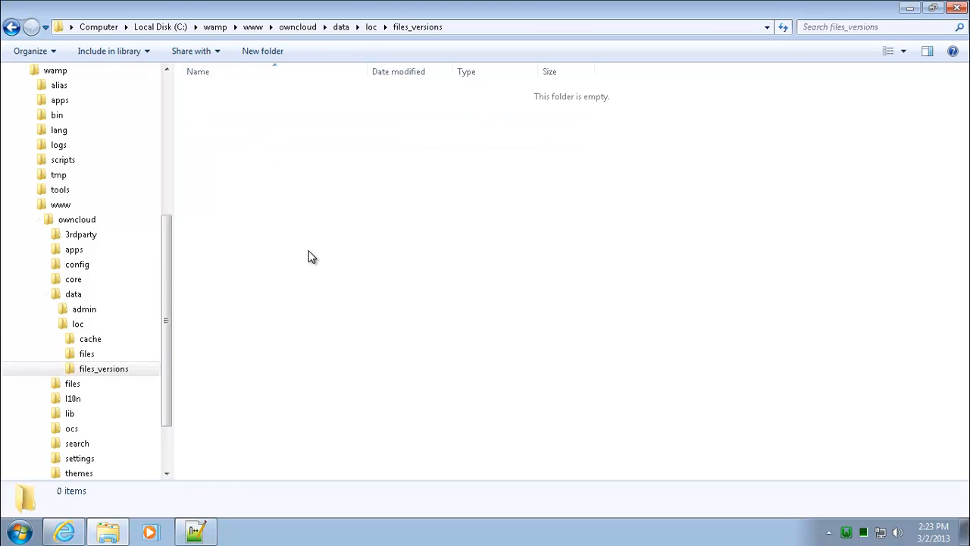
click(86, 353)
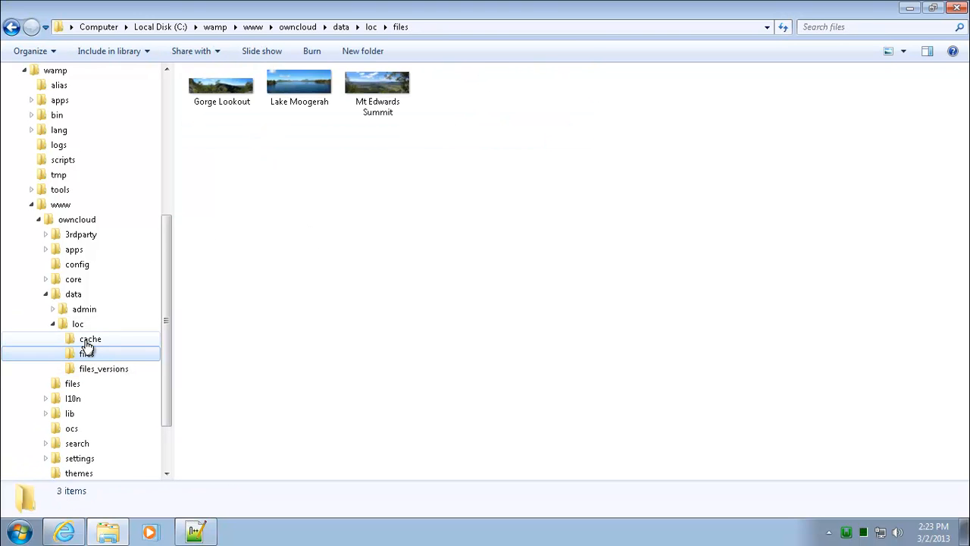
click(88, 341)
click(80, 325)
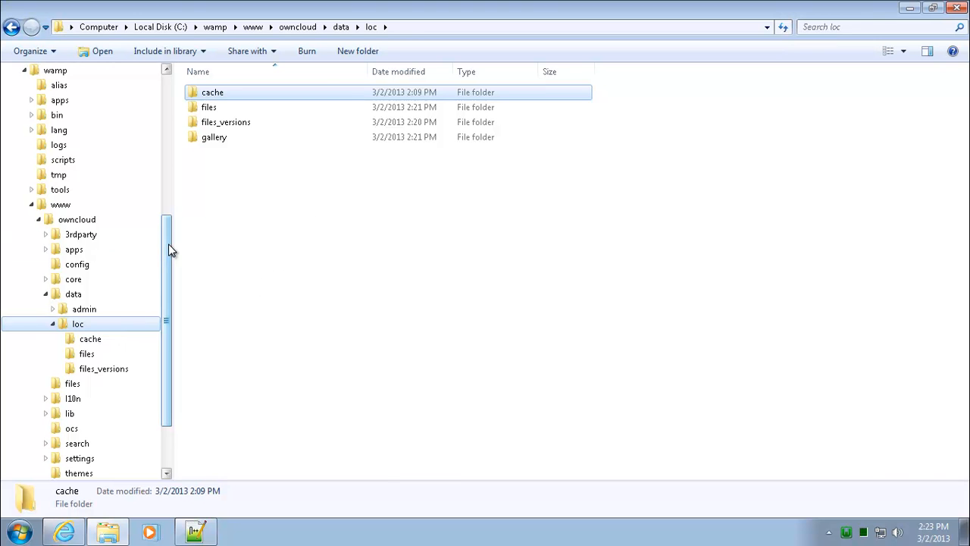
drag(169, 247, 175, 217)
click(28, 132)
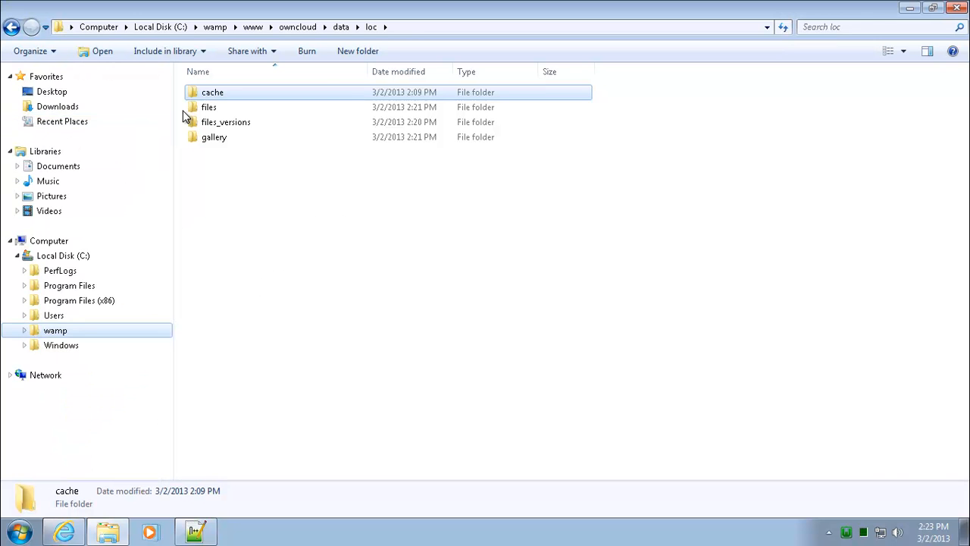
Step: Install owncloud-1.2.0-setup from Downloads\Owncloud with default components and location, launching the client
click(65, 110)
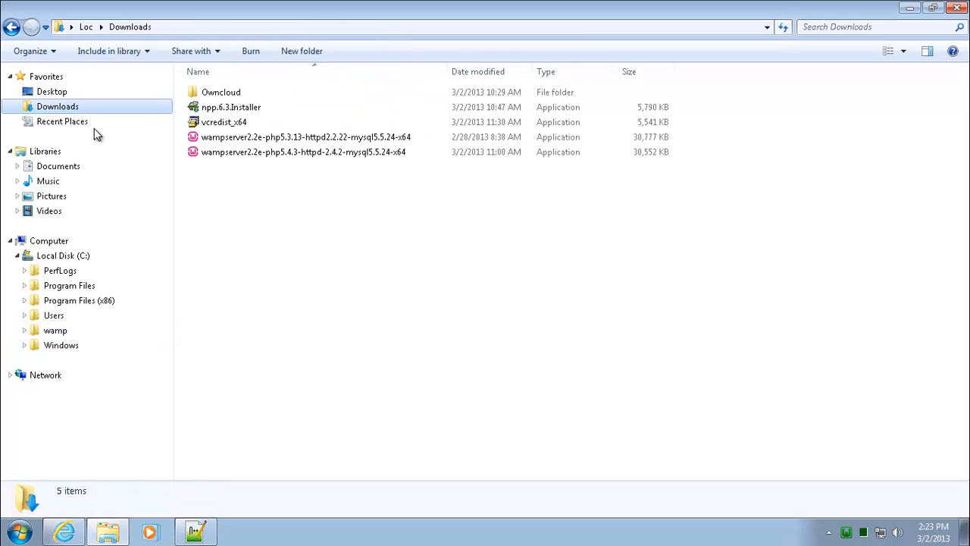
double_click(237, 94)
double_click(263, 123)
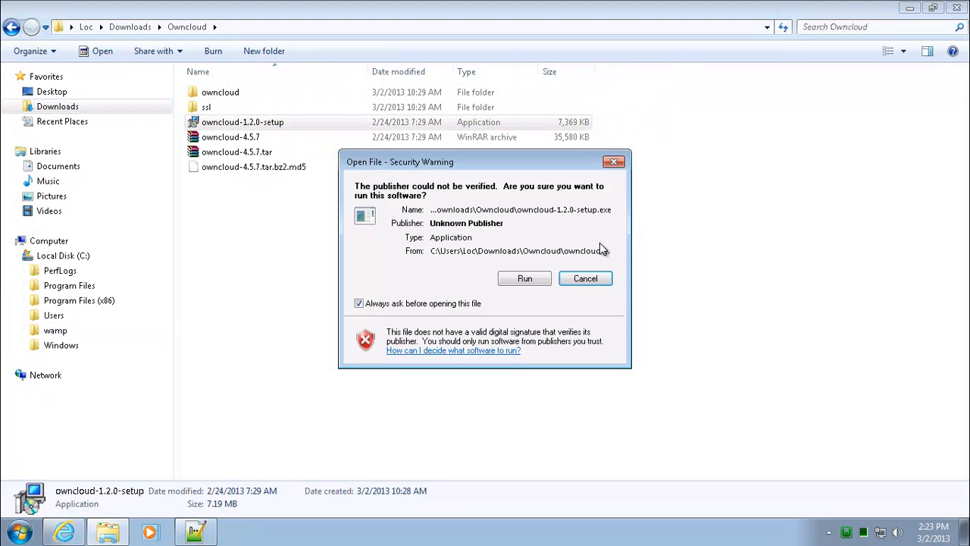
click(515, 278)
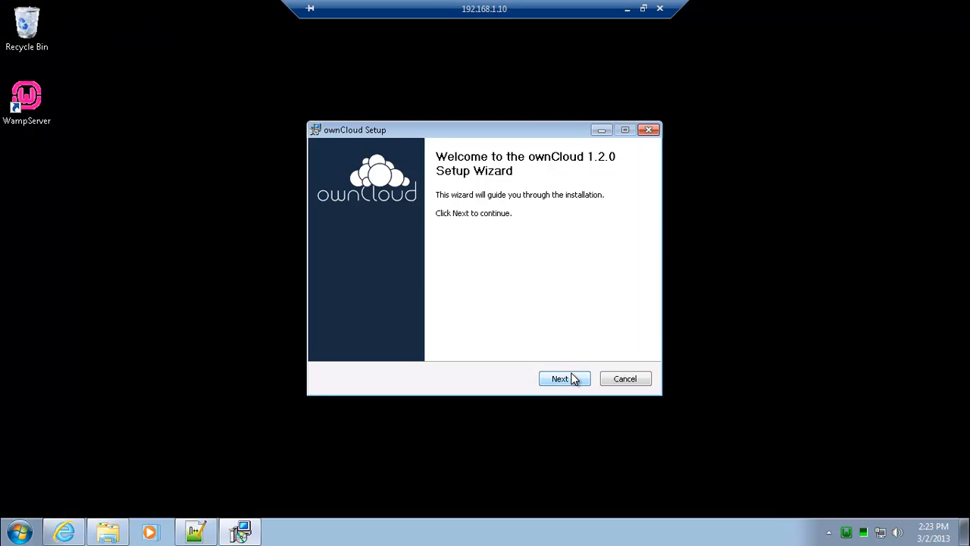
click(571, 378)
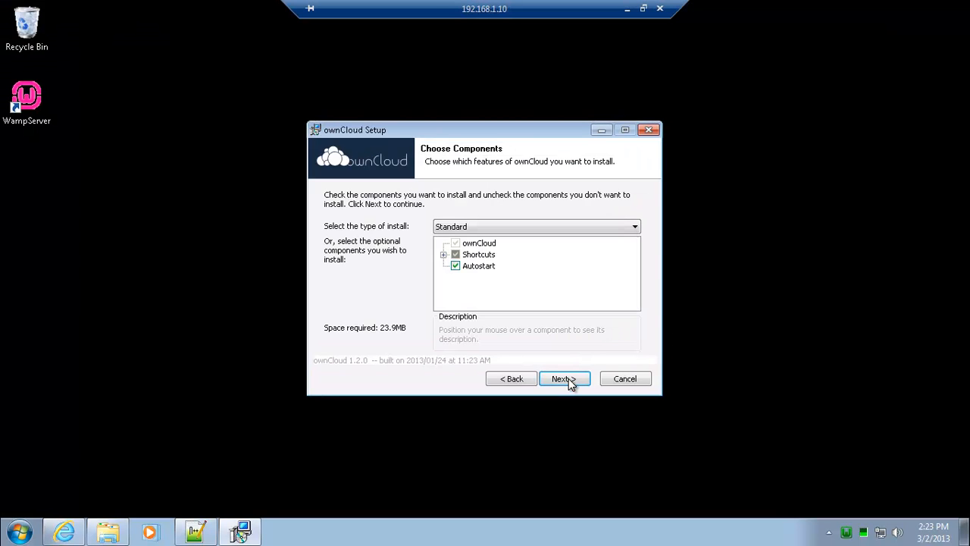
click(571, 378)
click(568, 378)
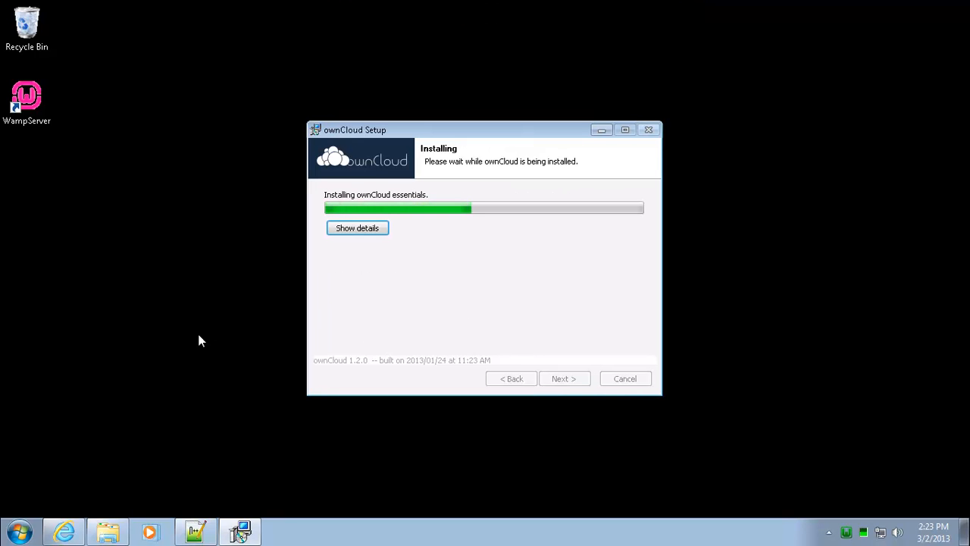
click(570, 381)
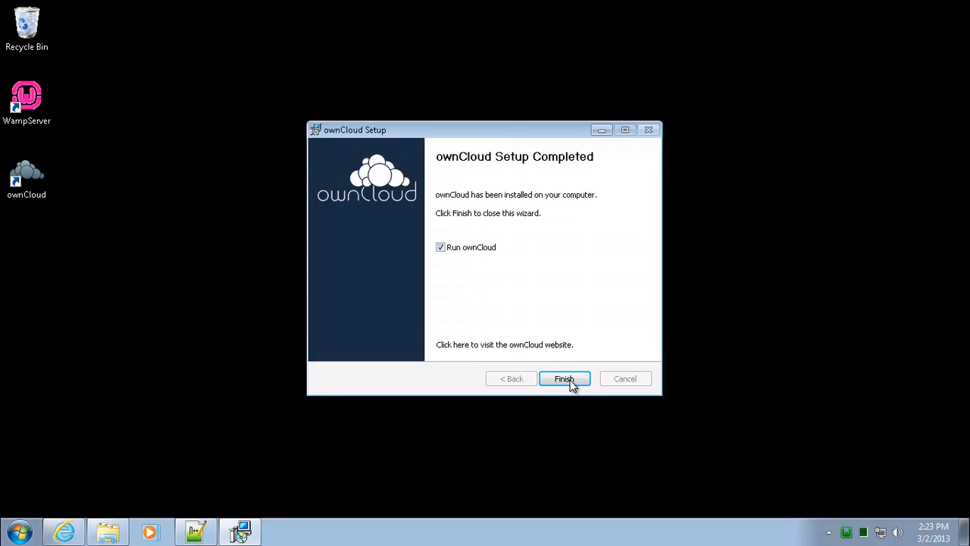
click(566, 381)
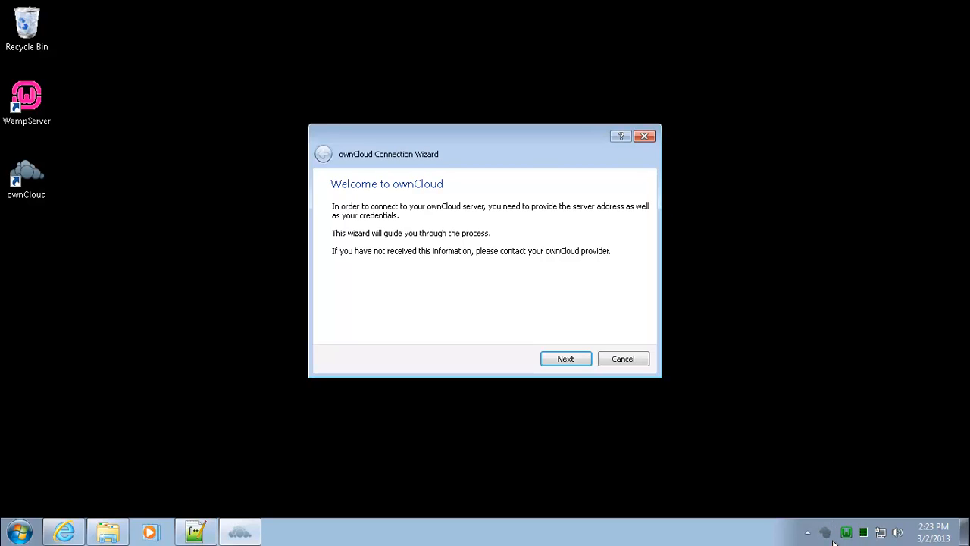
Step: Connect the client to localhost/owncloud over plain http using the account username and password
click(580, 362)
click(347, 241)
click(388, 222)
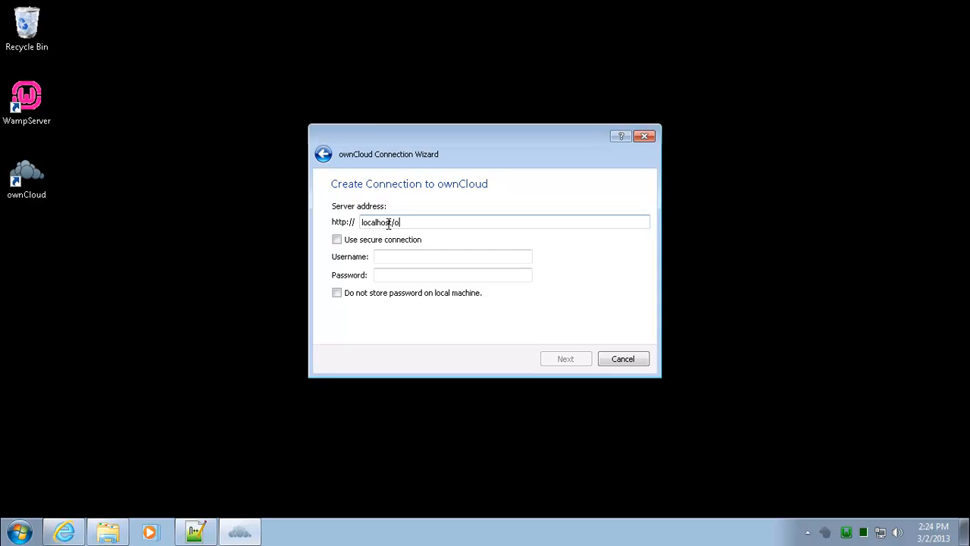
click(390, 256)
text(loc)
key(Tab)
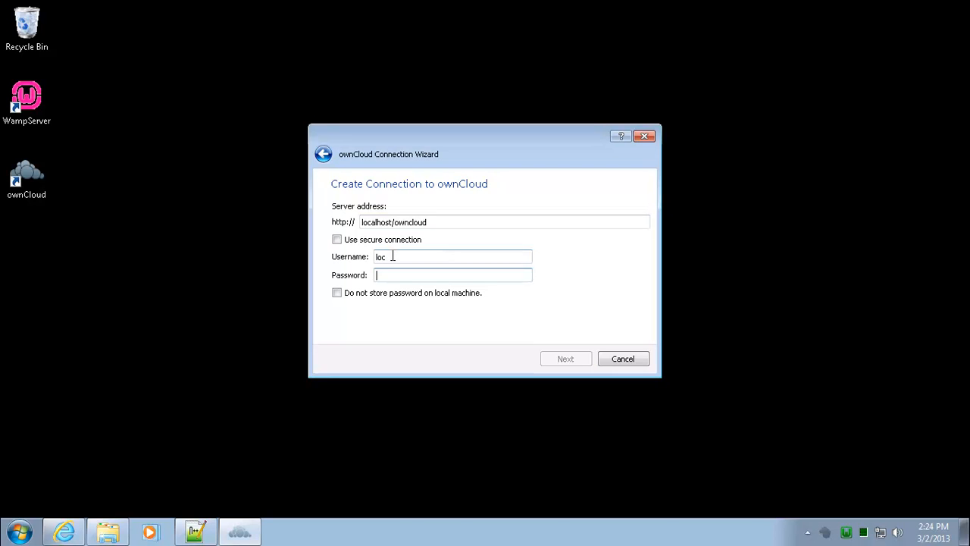
text(loc)
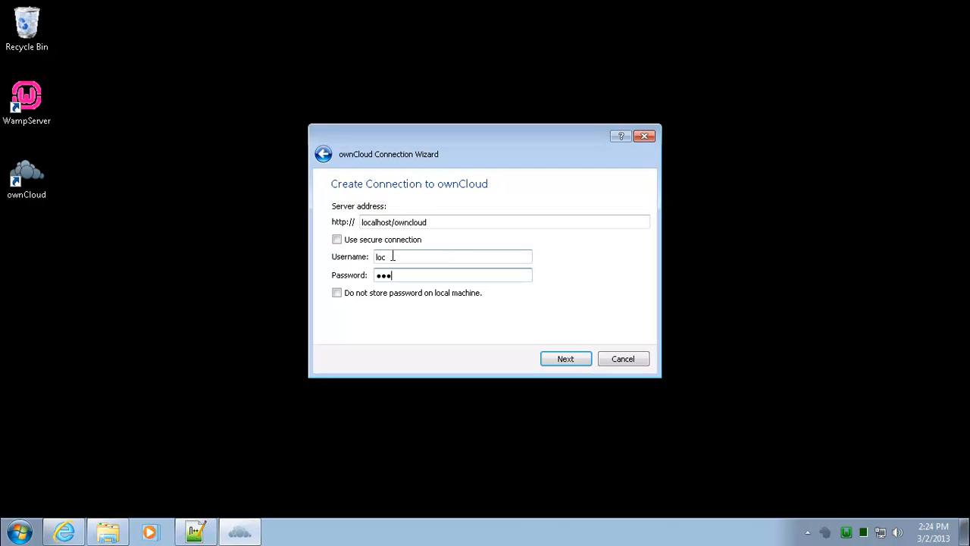
click(564, 358)
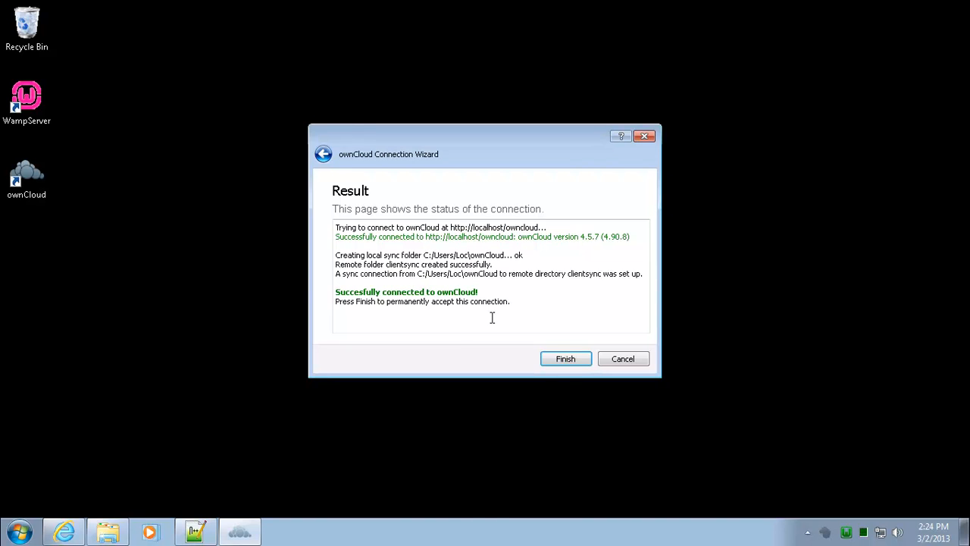
click(565, 359)
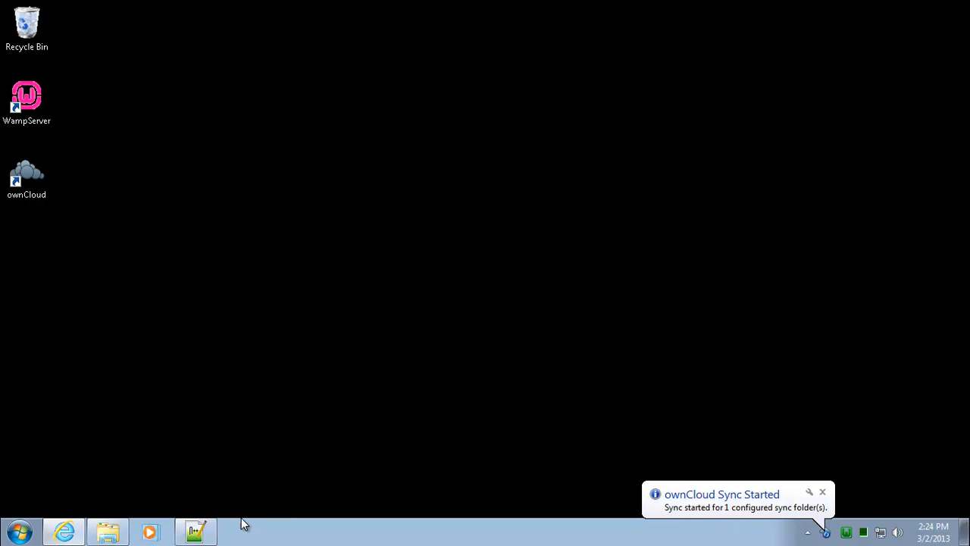
Step: Open the empty local ownCloud sync folder from the Favorites shortcuts in Explorer
click(107, 531)
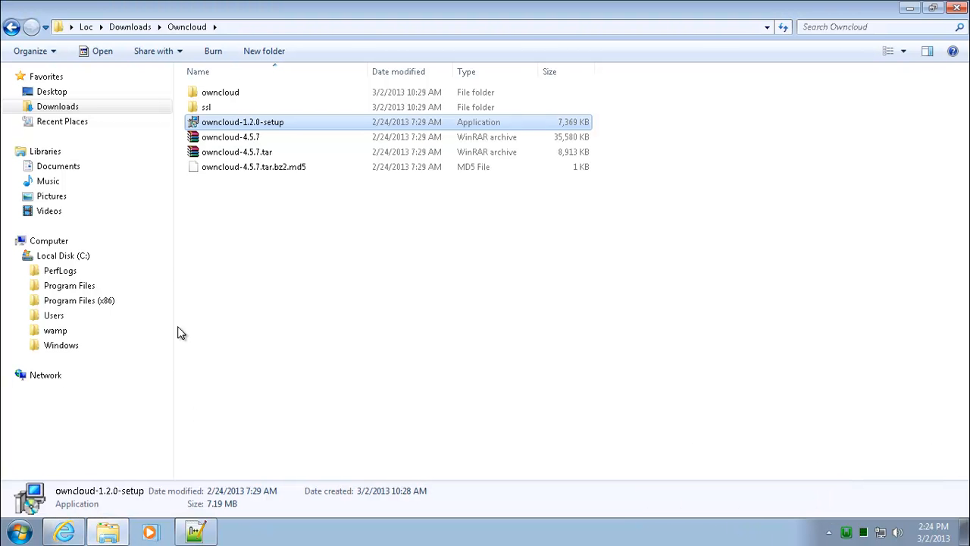
click(53, 79)
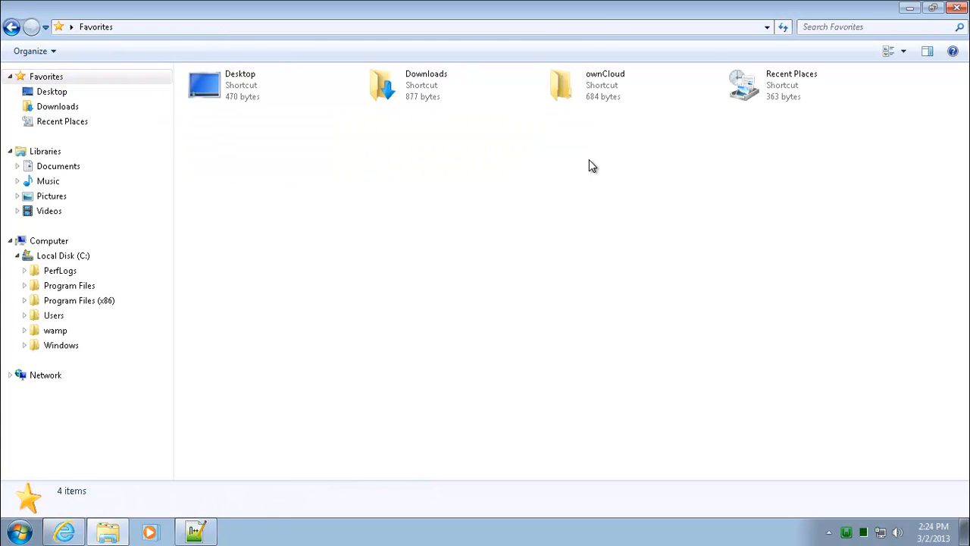
double_click(598, 84)
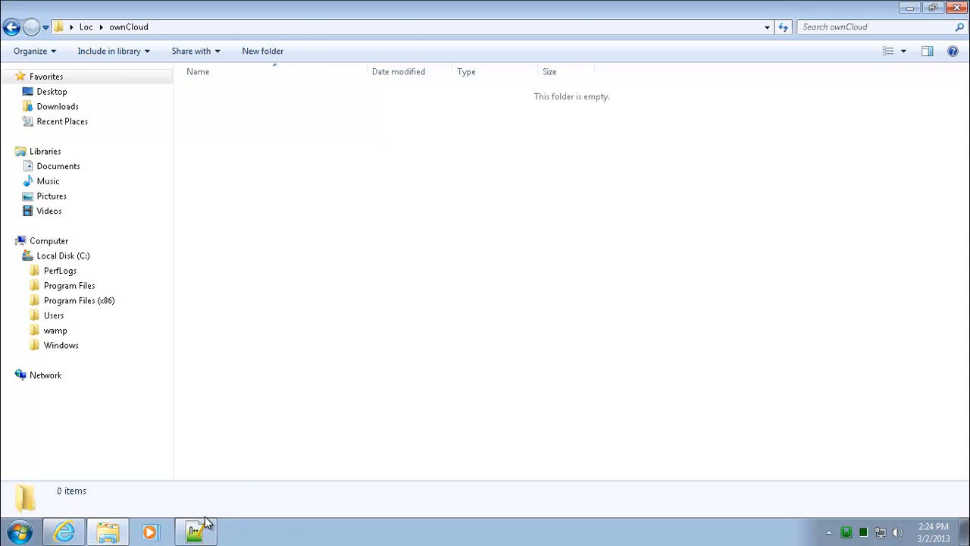
Step: Set owncloud.exe to 'Show icon and notifications' in the notification area icon settings
click(829, 532)
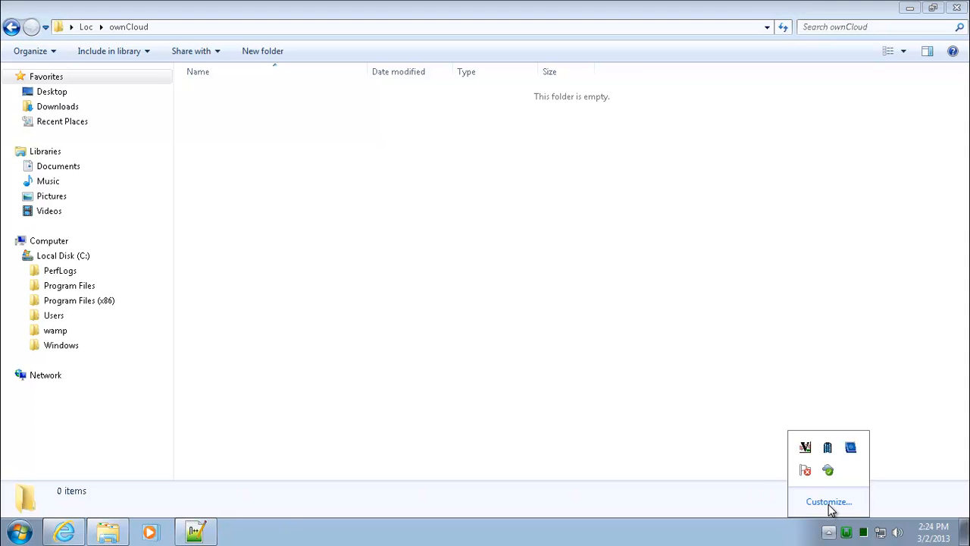
click(830, 507)
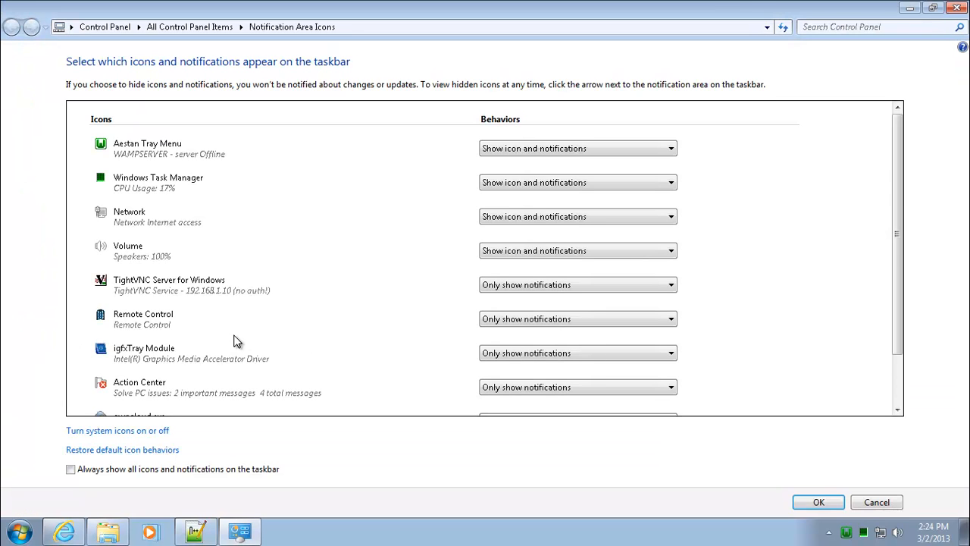
scroll(901, 231, down, 2)
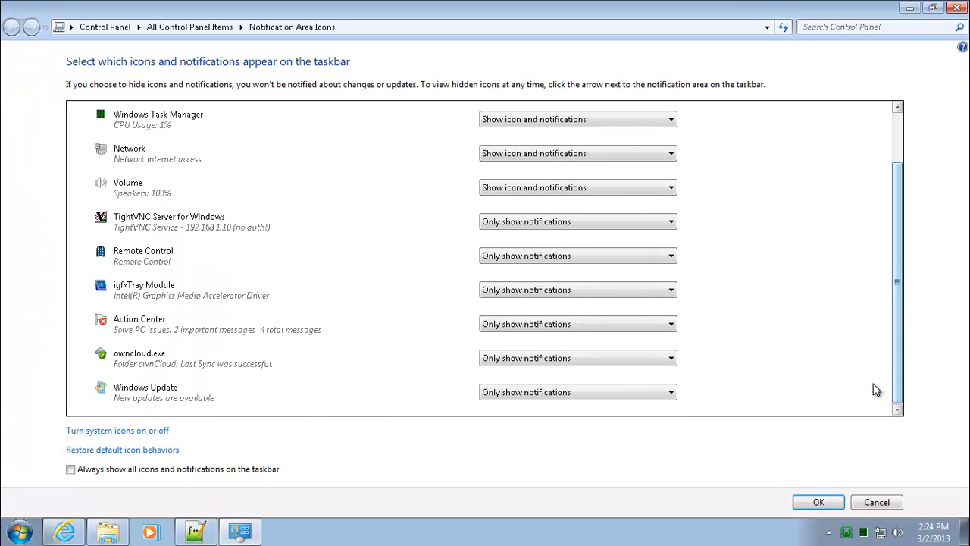
click(590, 355)
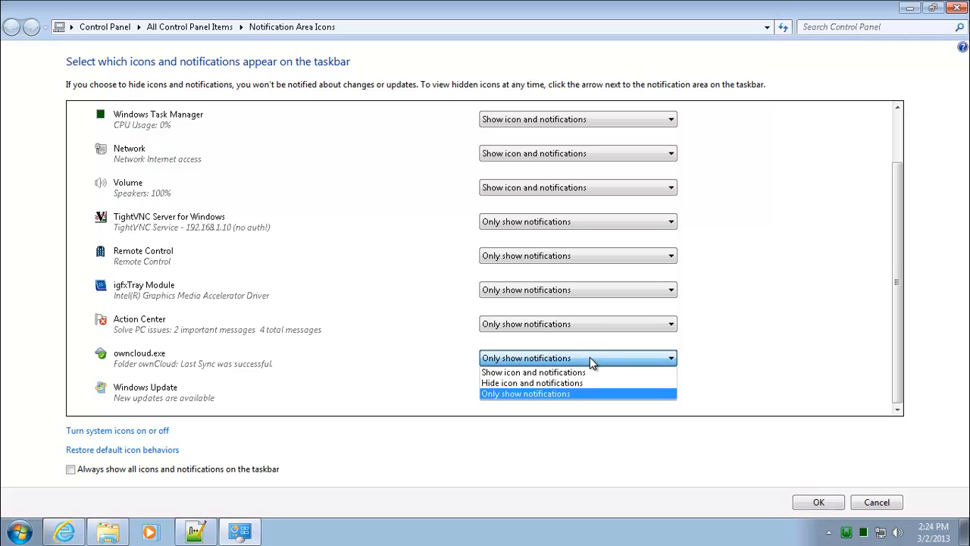
click(559, 371)
click(819, 502)
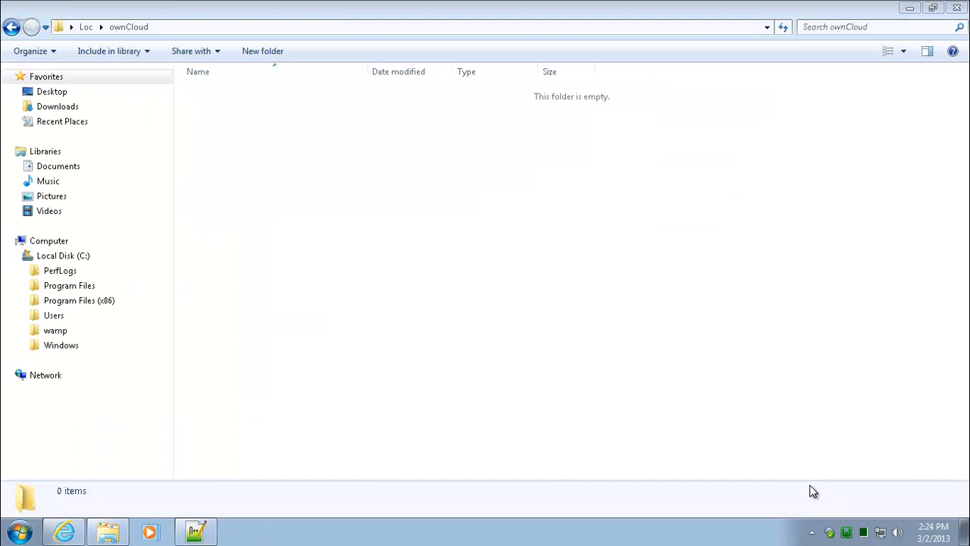
Step: Copy the photos P1040008 and P1000873 from the Pictures library
click(52, 199)
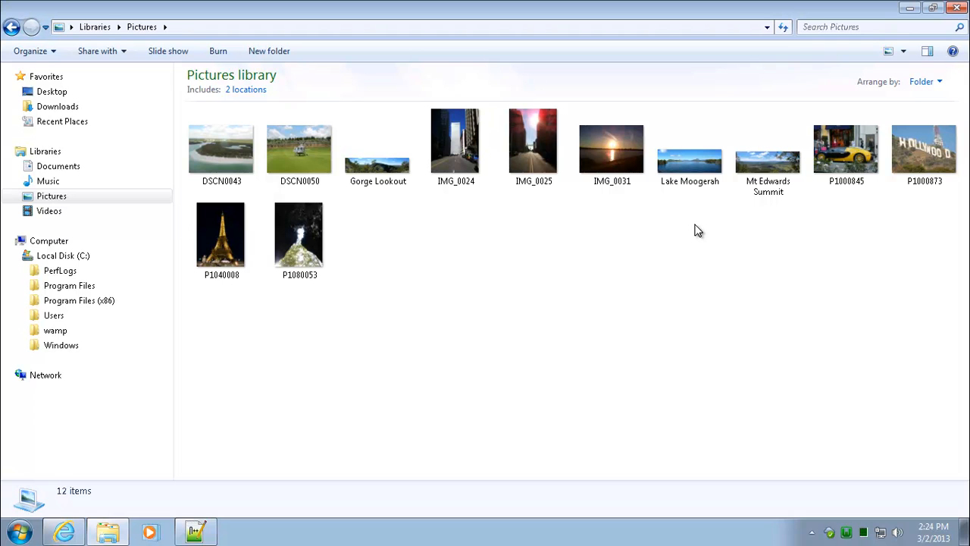
click(222, 269)
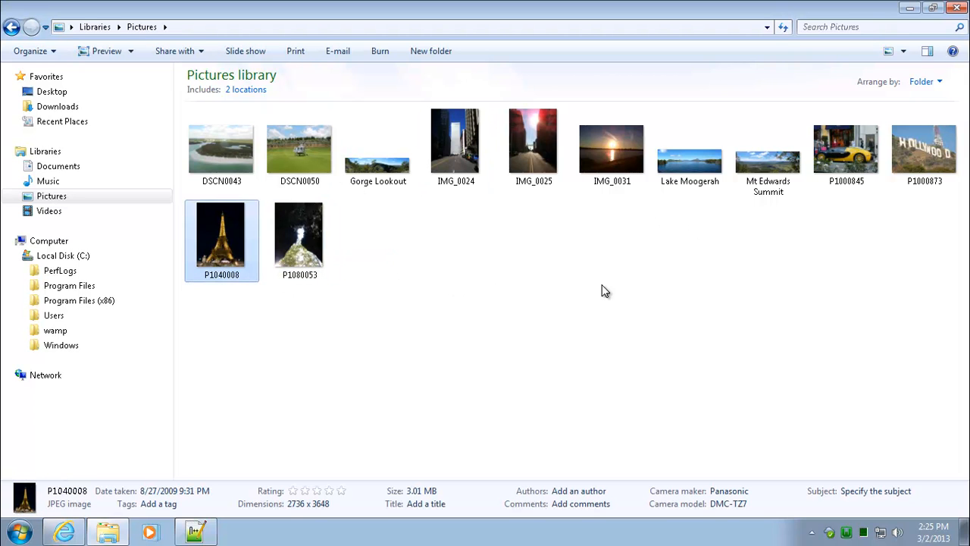
ctrl+click(922, 148)
right_click(923, 149)
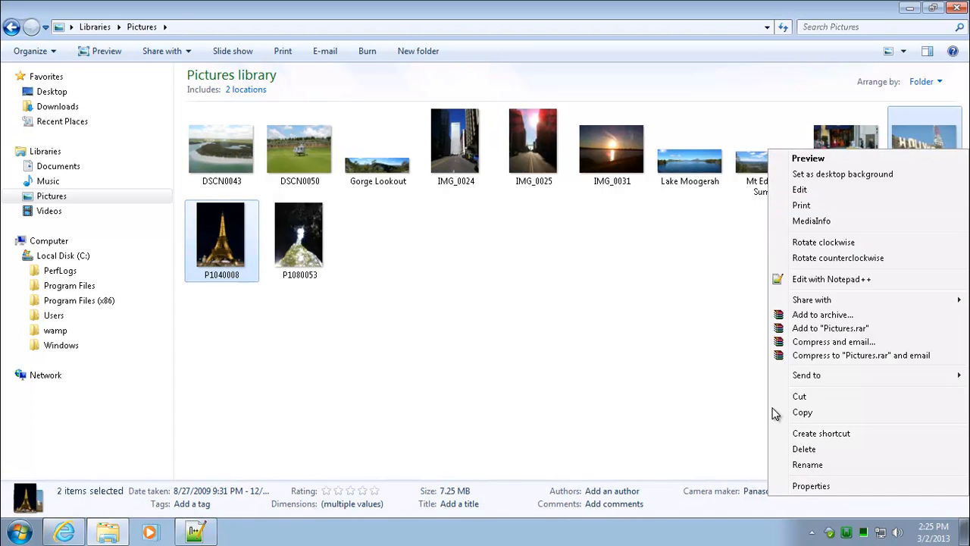
click(811, 413)
Step: Paste the two photos into the local ownCloud sync folder
click(23, 77)
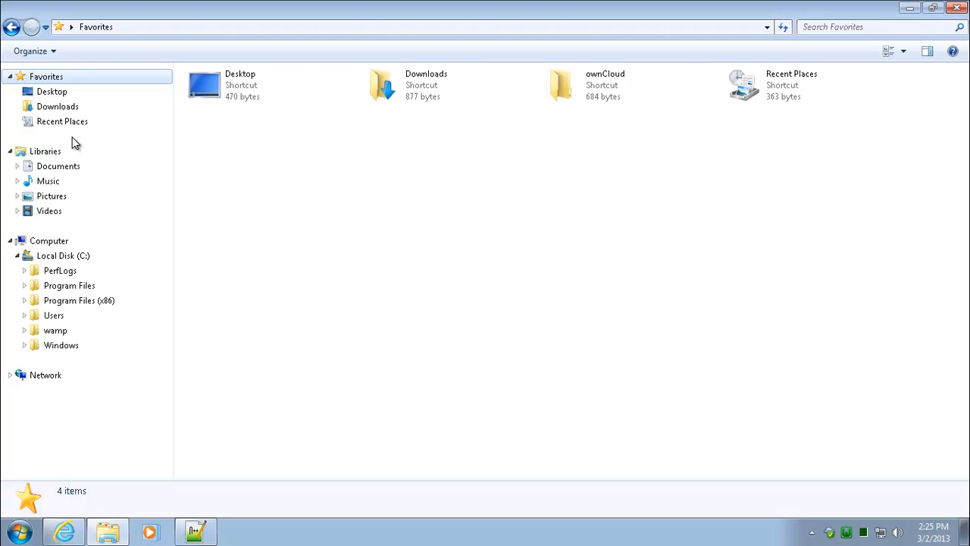
click(585, 102)
double_click(585, 102)
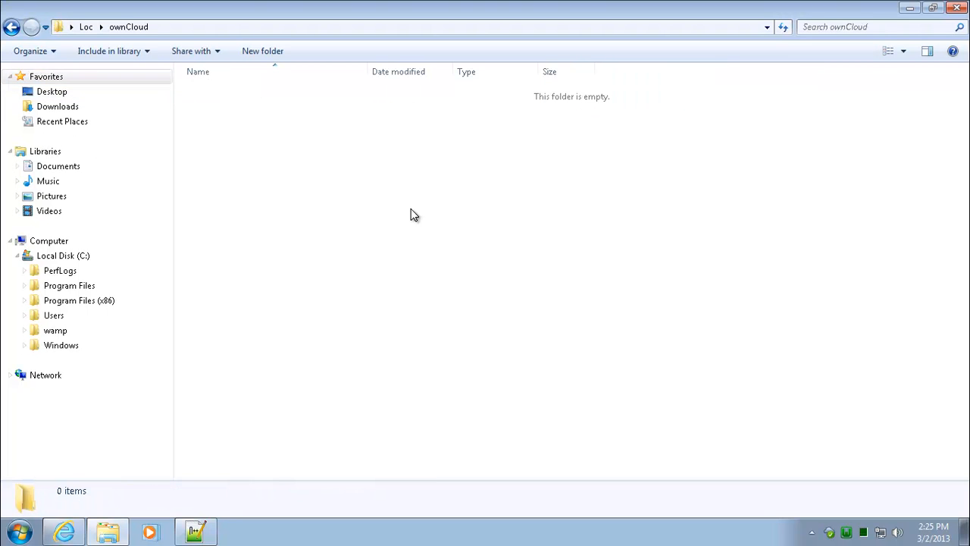
right_click(269, 209)
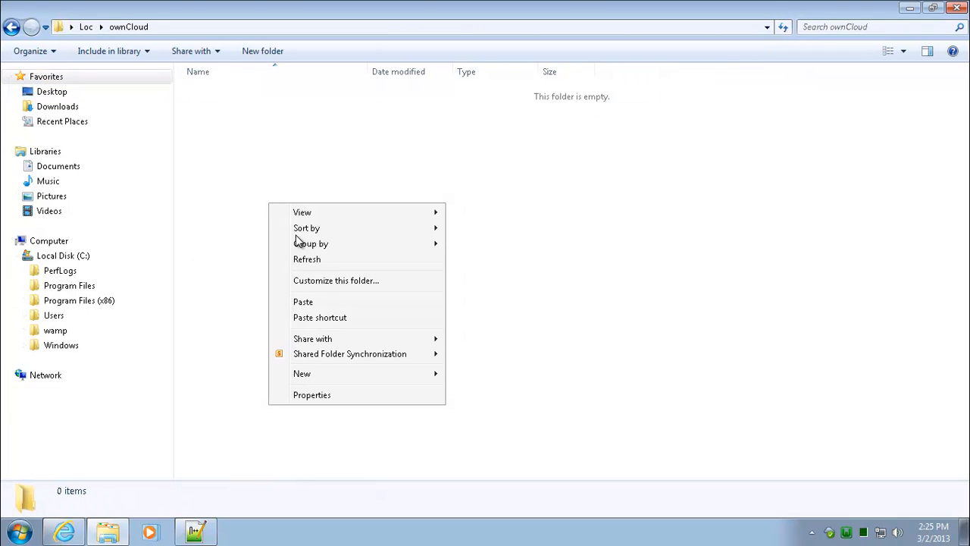
click(309, 305)
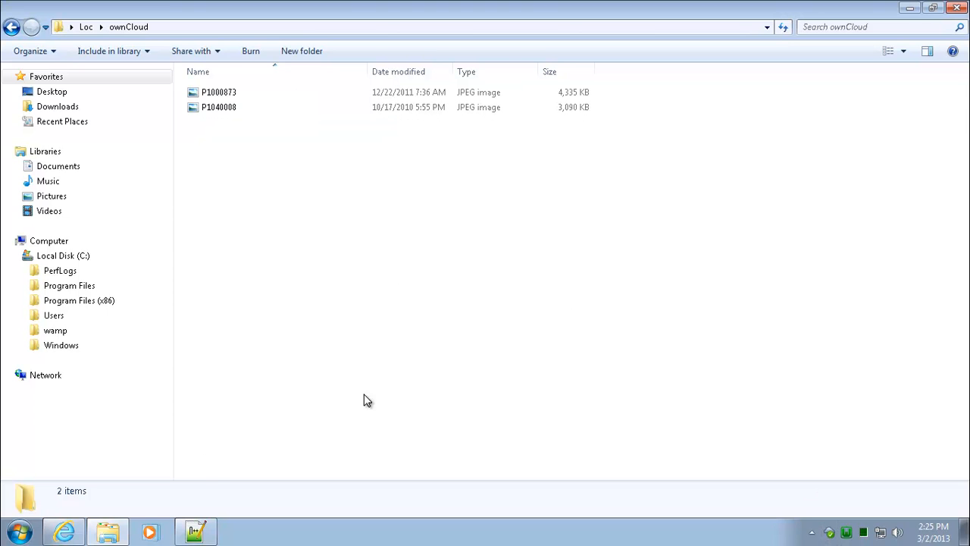
Step: Refresh the ownCloud Files page in Internet Explorer
click(64, 532)
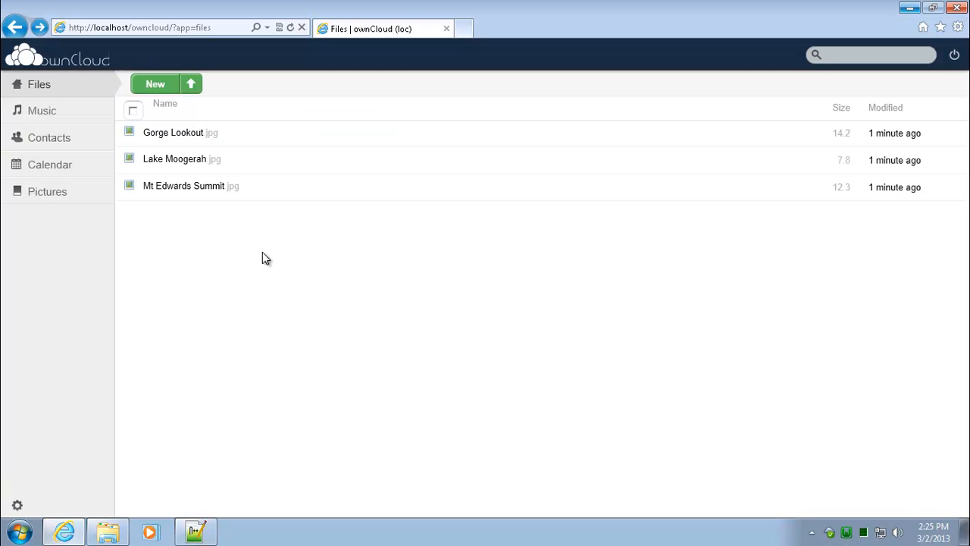
right_click(435, 303)
click(293, 32)
click(291, 28)
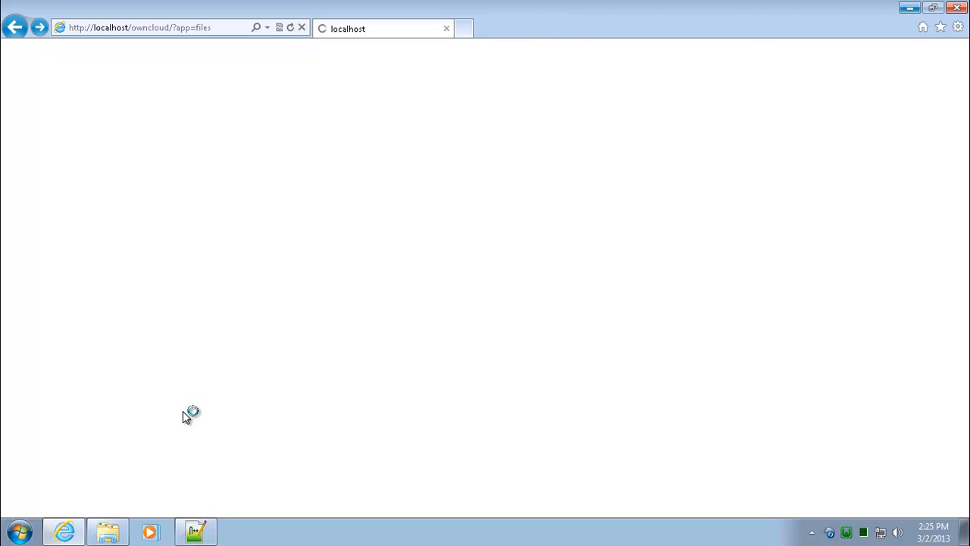
Step: Check the server's data\loc\files\clientsync folder holds P1000873 and P1040008, then minimize Explorer
click(110, 534)
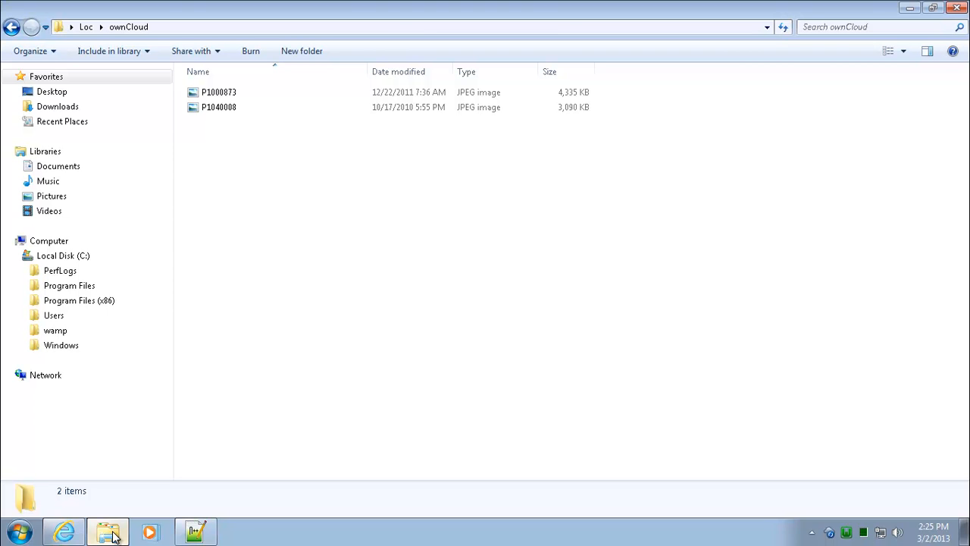
click(28, 330)
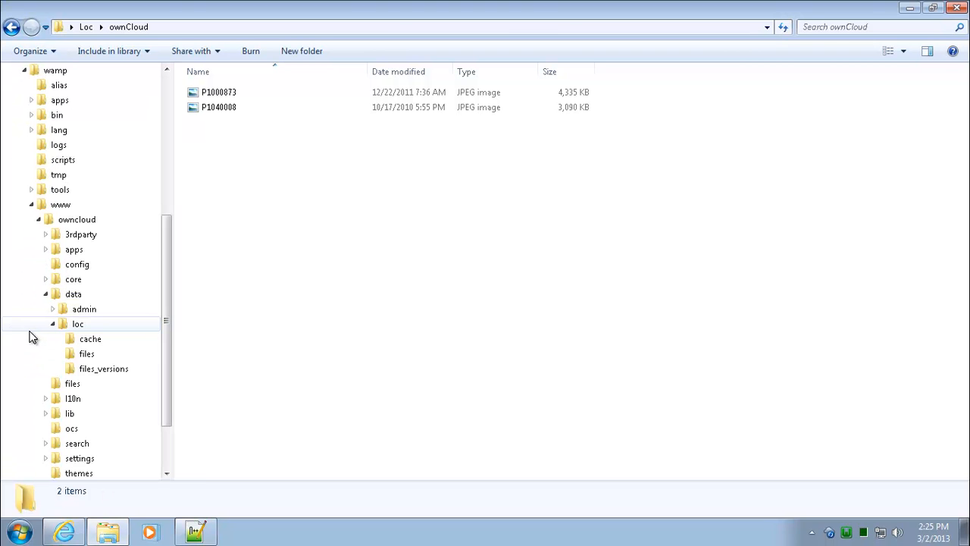
click(81, 354)
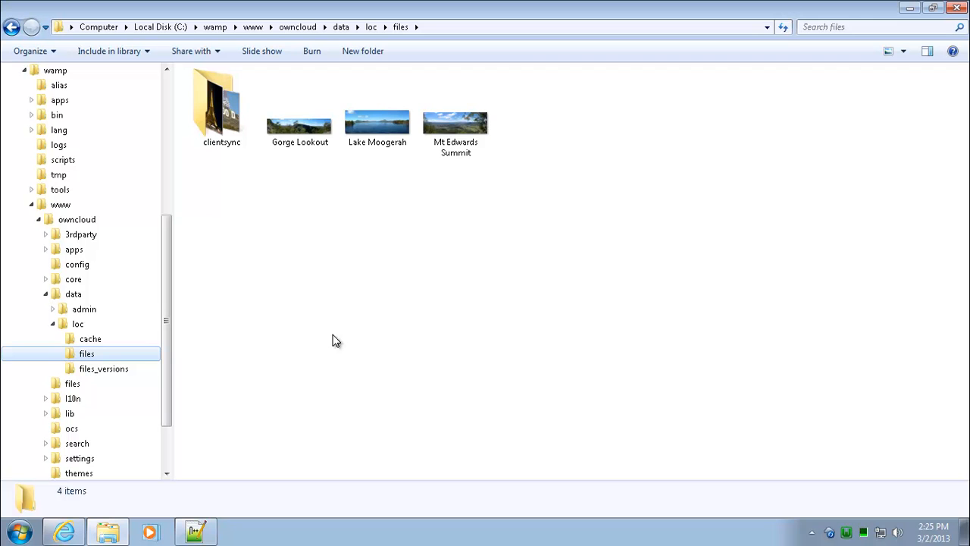
double_click(225, 119)
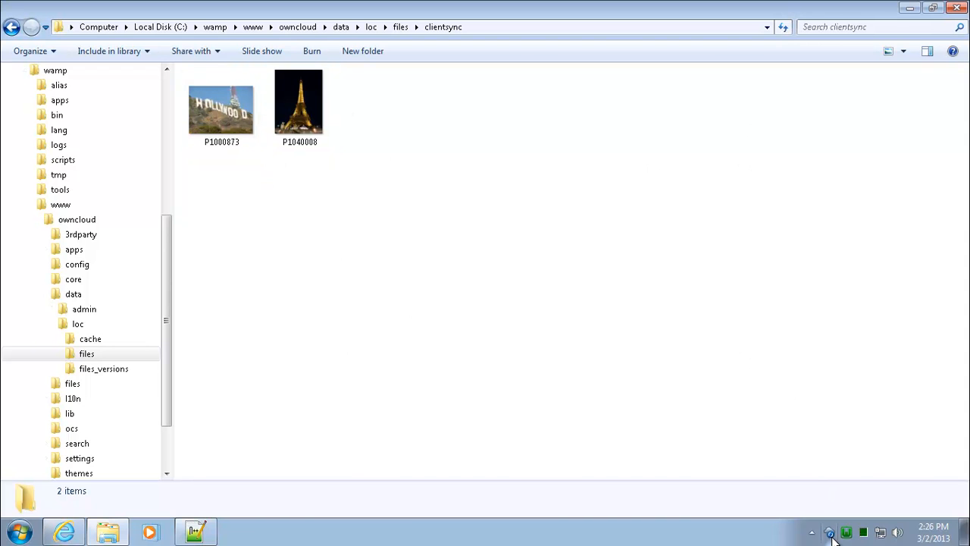
click(909, 9)
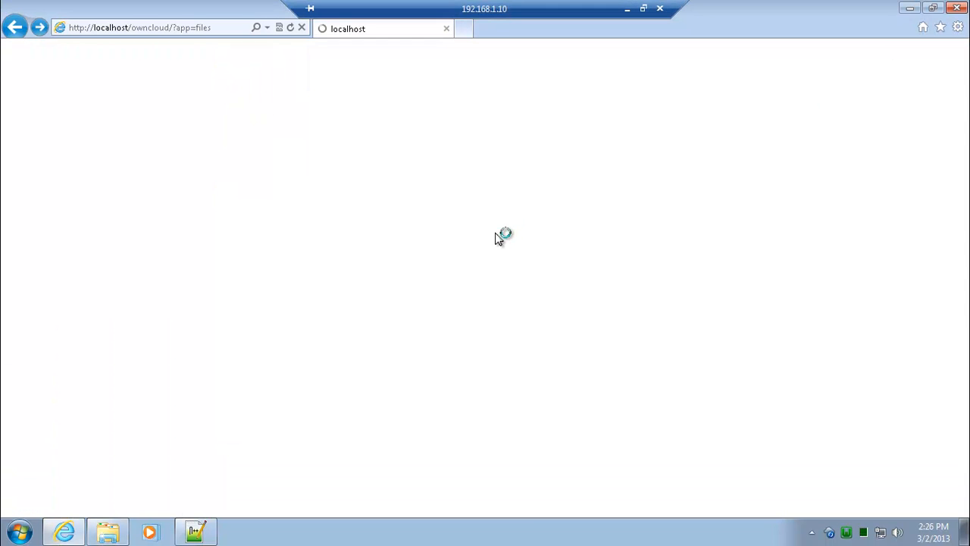
Step: Open clientsync in ownCloud's web Files view to see P1000873.jpg and P1040008.jpg
right_click(788, 25)
click(668, 140)
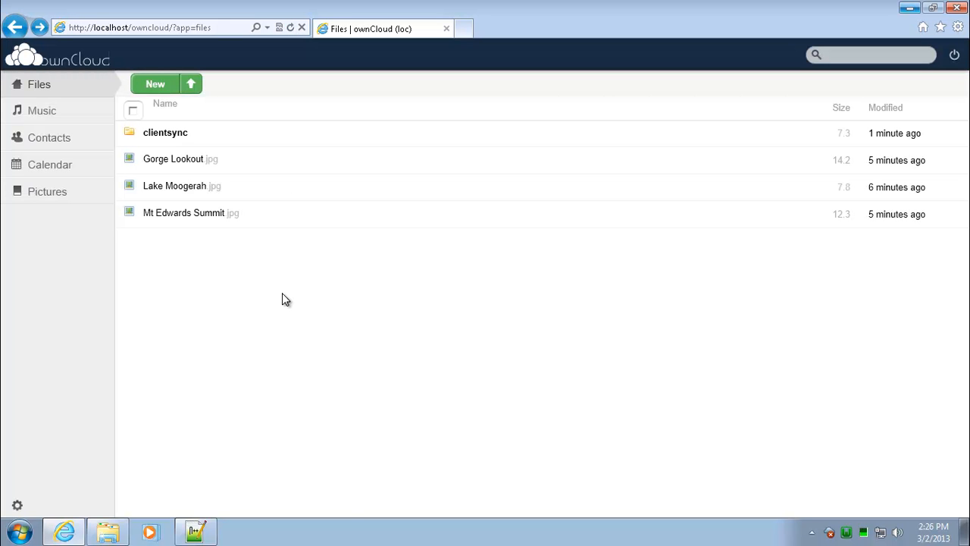
click(173, 138)
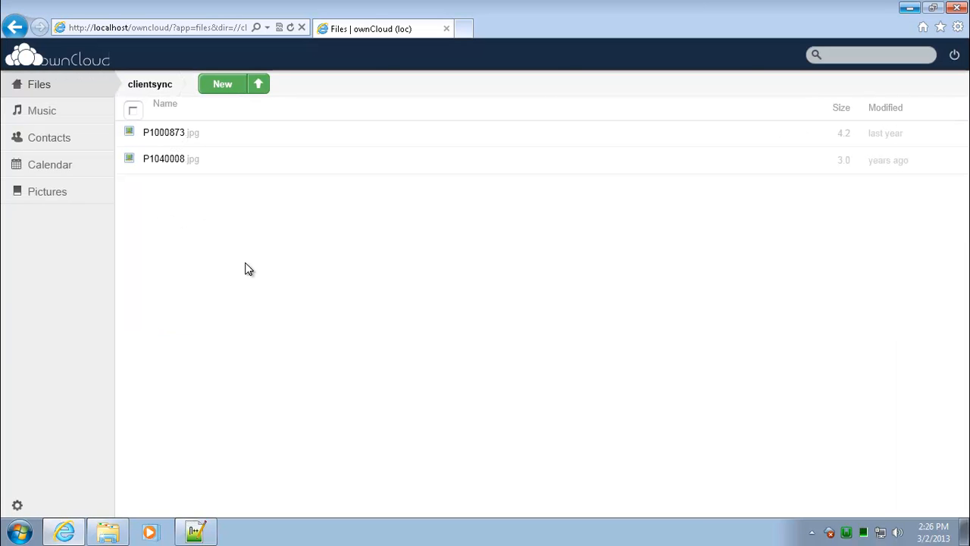
Step: Move Gorge Lookout, Lake Moogerah and Mt Edwards Summit from files into clientsync
click(108, 531)
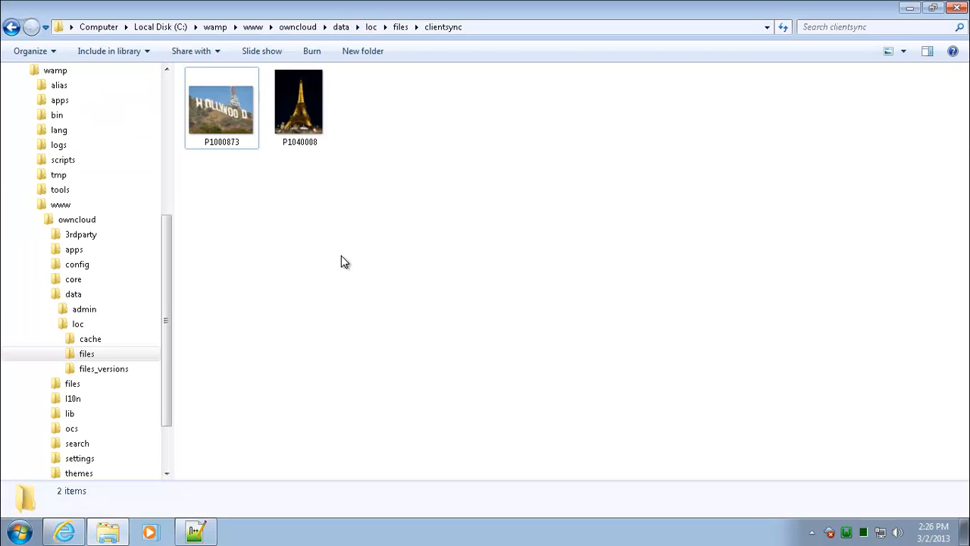
click(11, 26)
drag(470, 205, 225, 118)
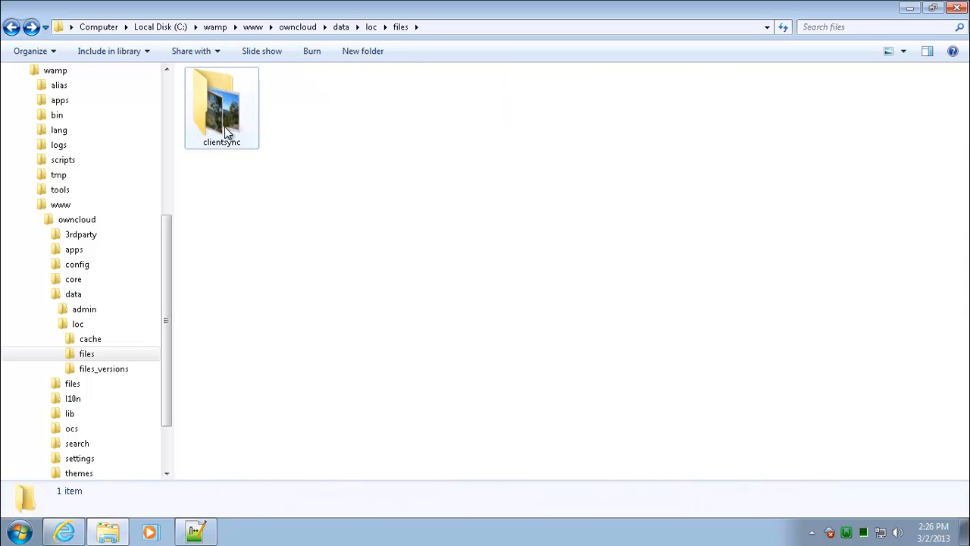
click(909, 8)
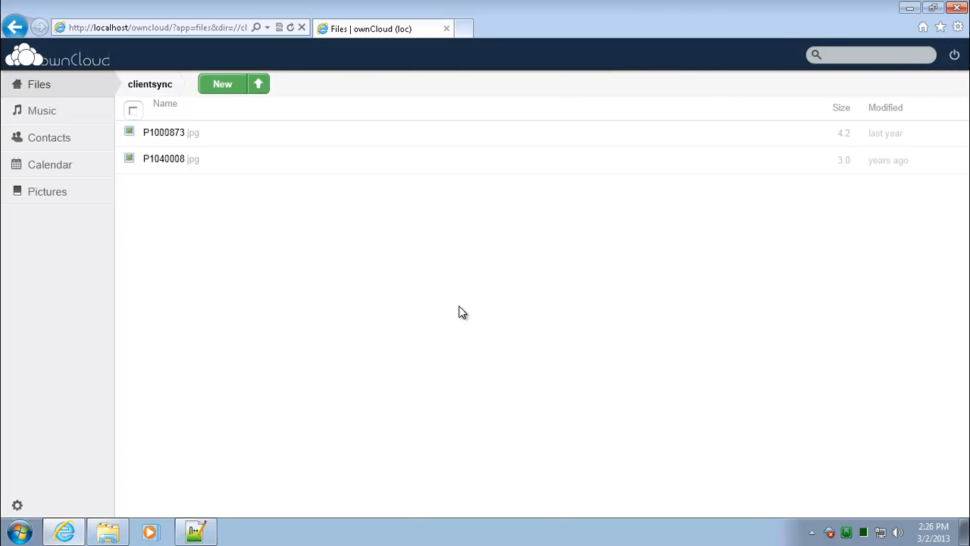
Step: Refresh the clientsync folder so all five images are listed, then go to Pictures
right_click(371, 296)
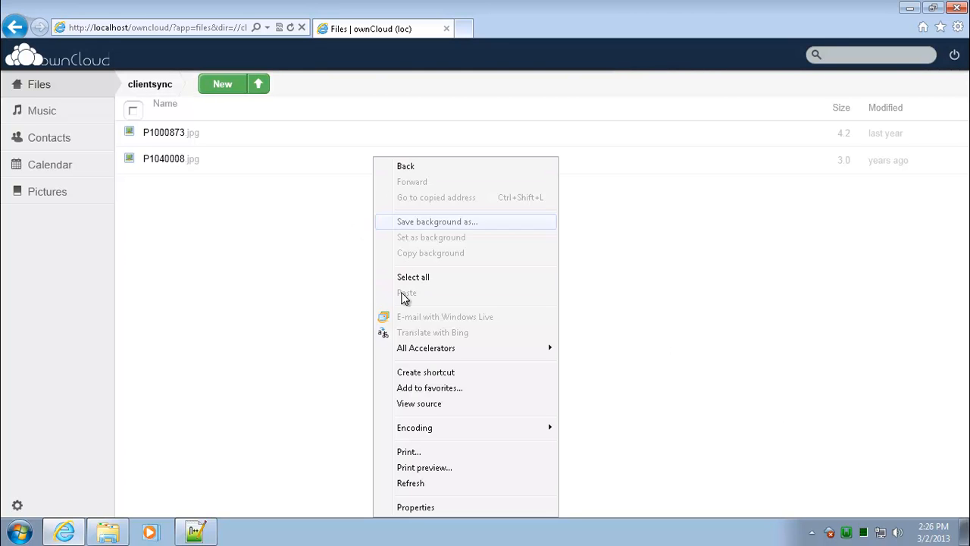
click(423, 483)
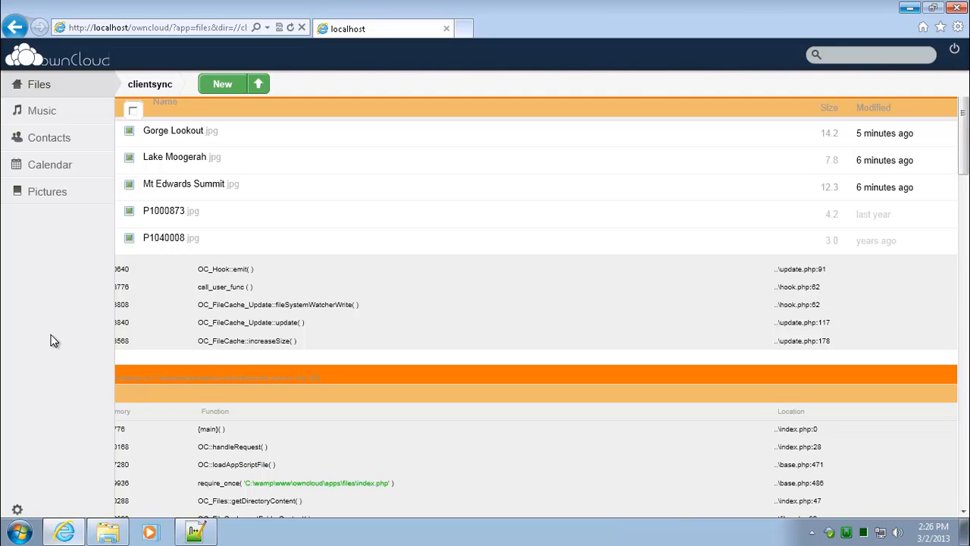
click(53, 196)
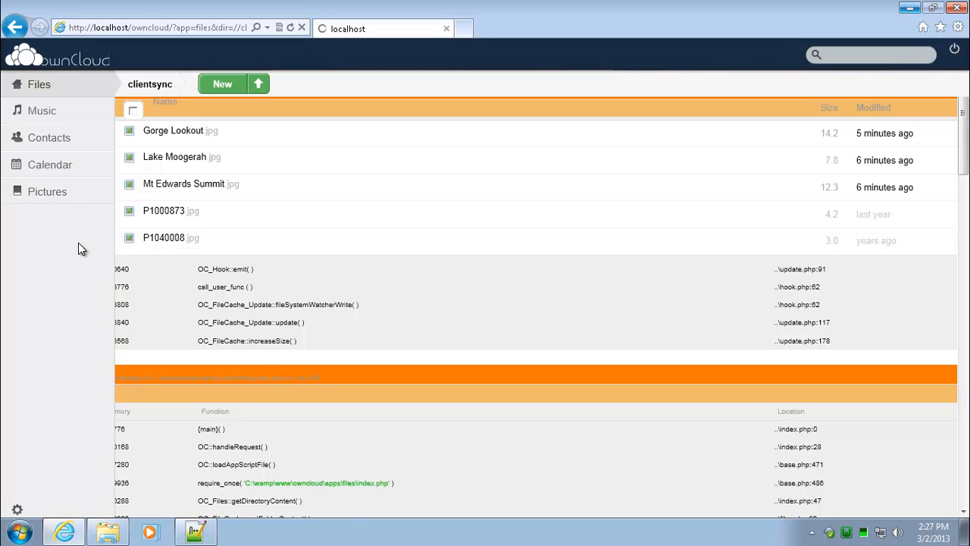
Step: Play the clientsync album's five photos as a slideshow, then return to the albums
click(16, 194)
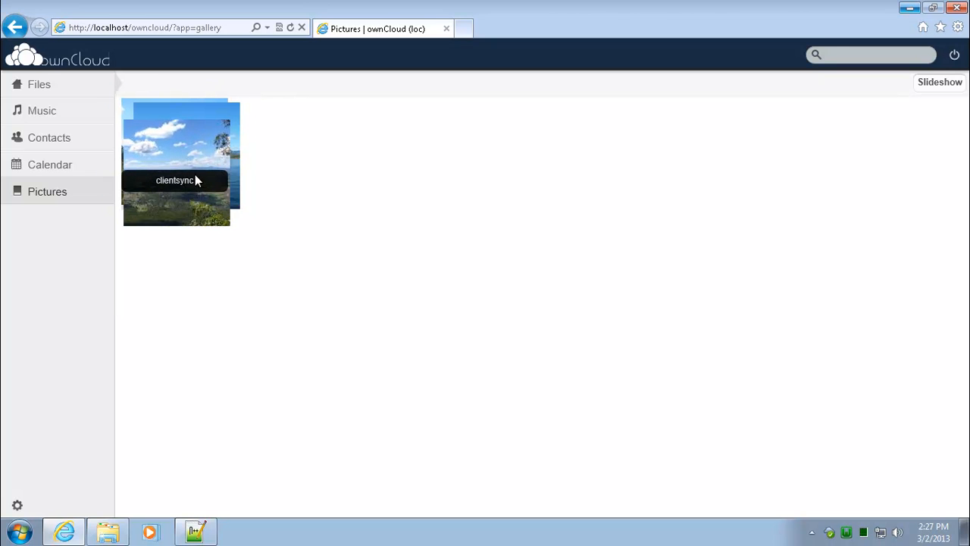
click(187, 145)
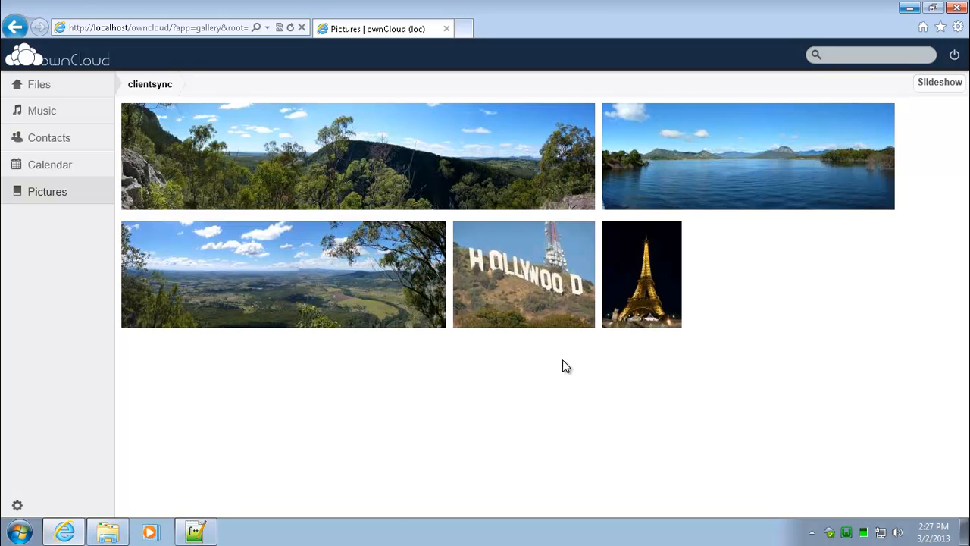
click(939, 83)
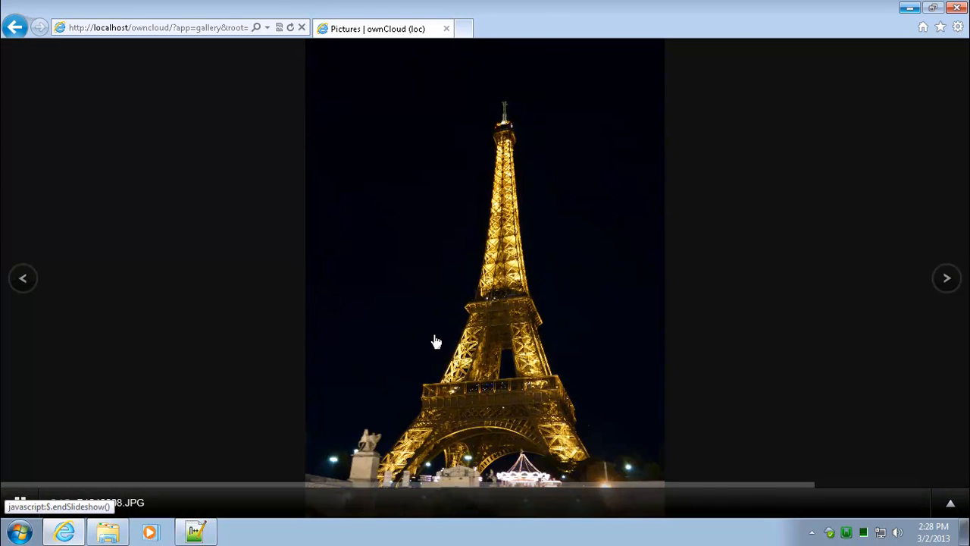
click(18, 29)
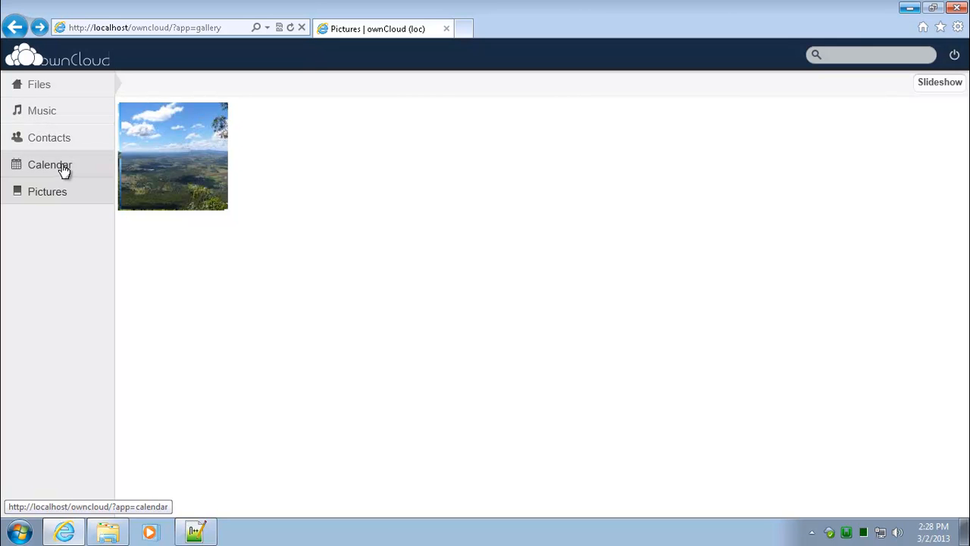
Step: Confirm the five photos in the Files clientsync folder, then minimize Internet Explorer
click(36, 84)
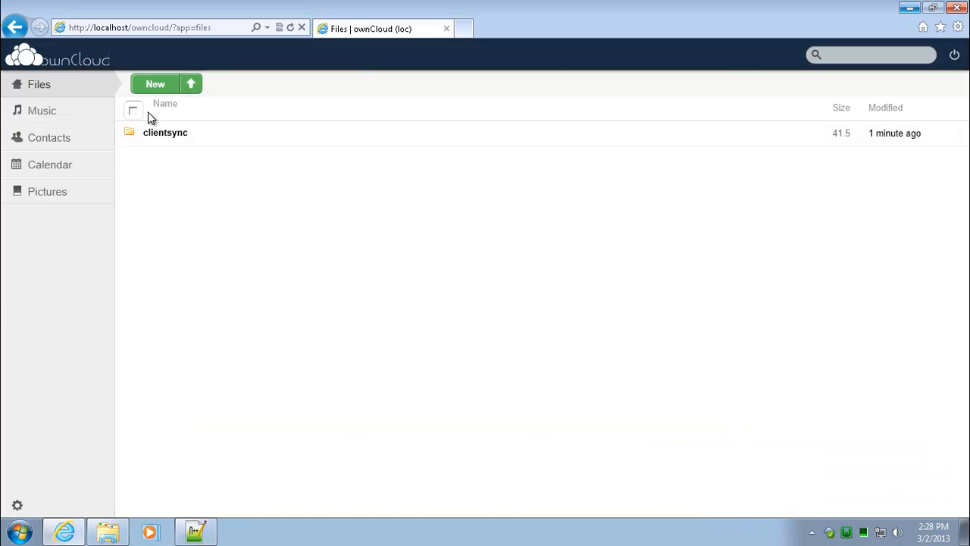
click(165, 135)
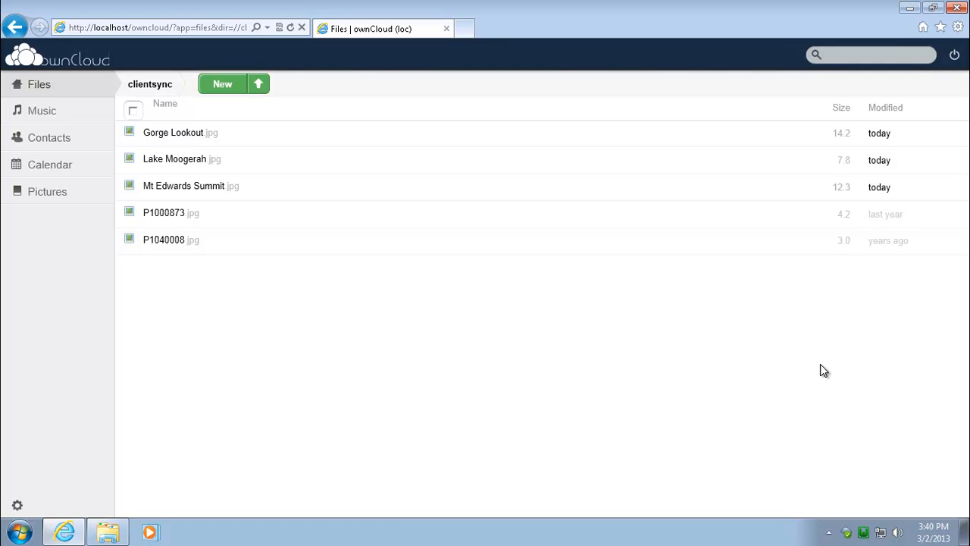
click(909, 7)
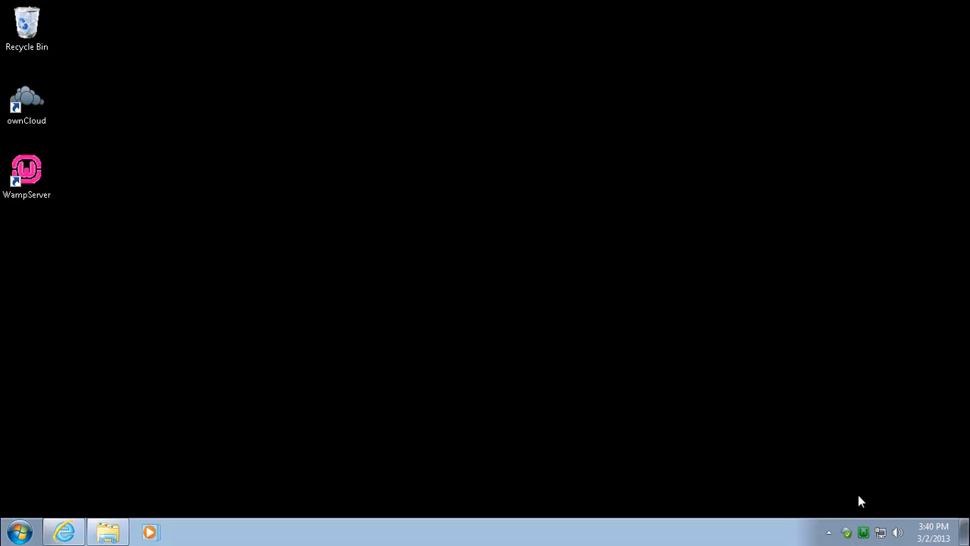
Step: Open Apache's httpd.conf from the WampServer tray, maximized, and scroll to the Listen directive
click(863, 533)
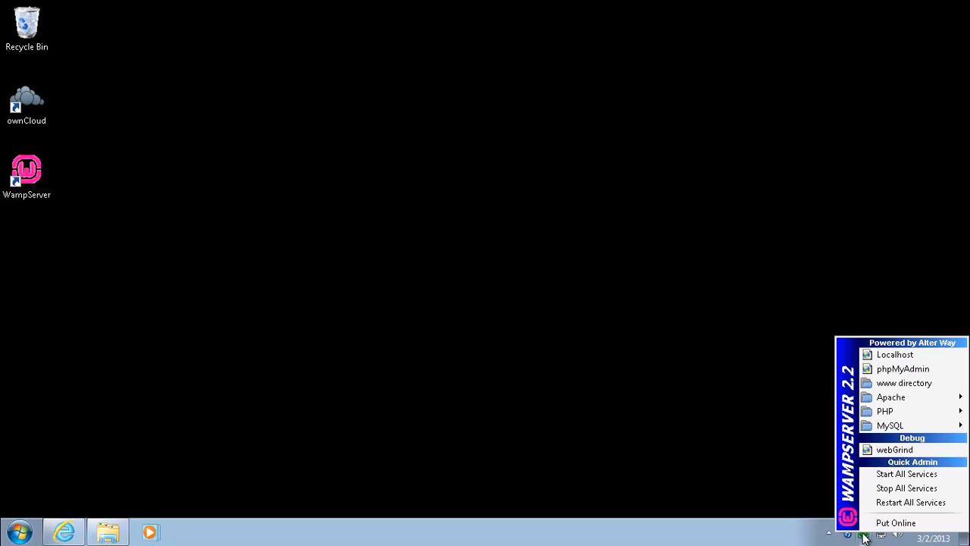
mouse_move(888, 395)
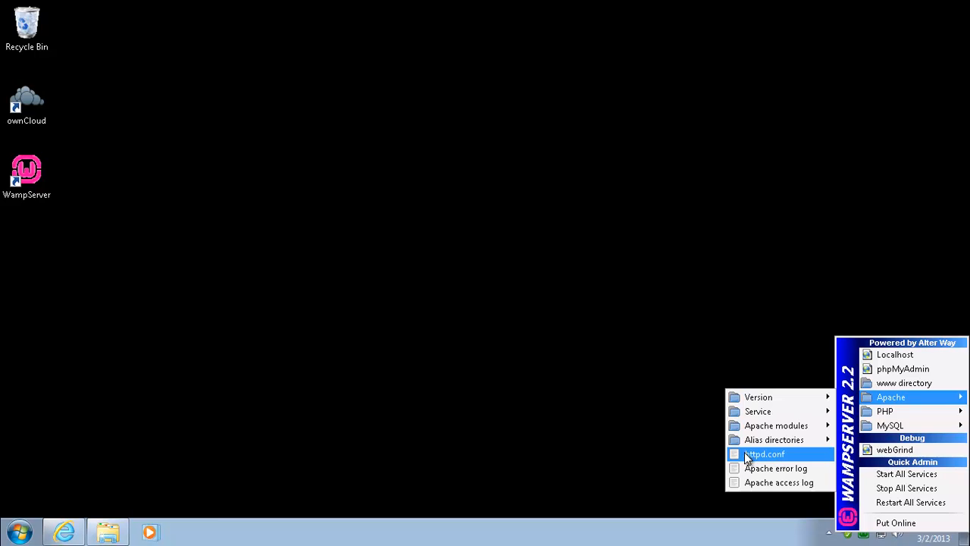
click(766, 454)
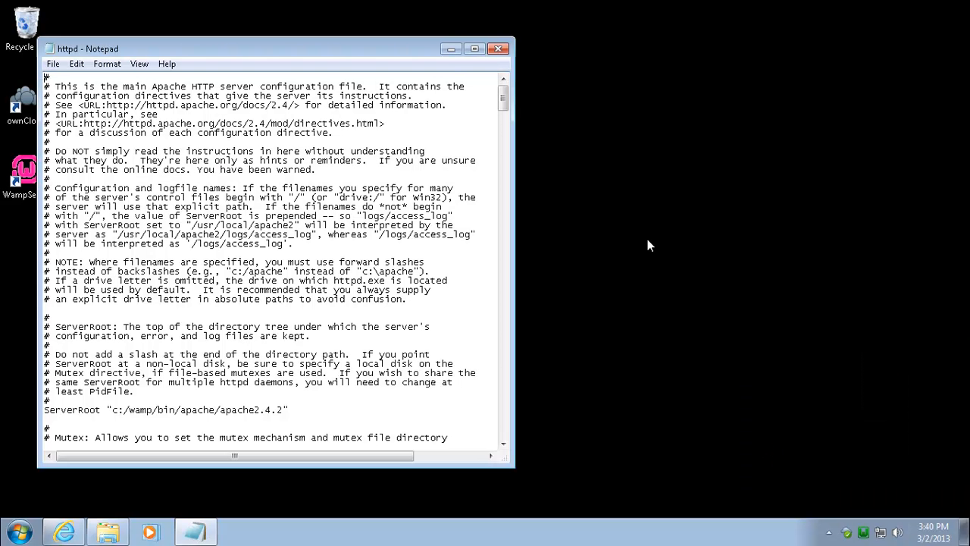
click(474, 48)
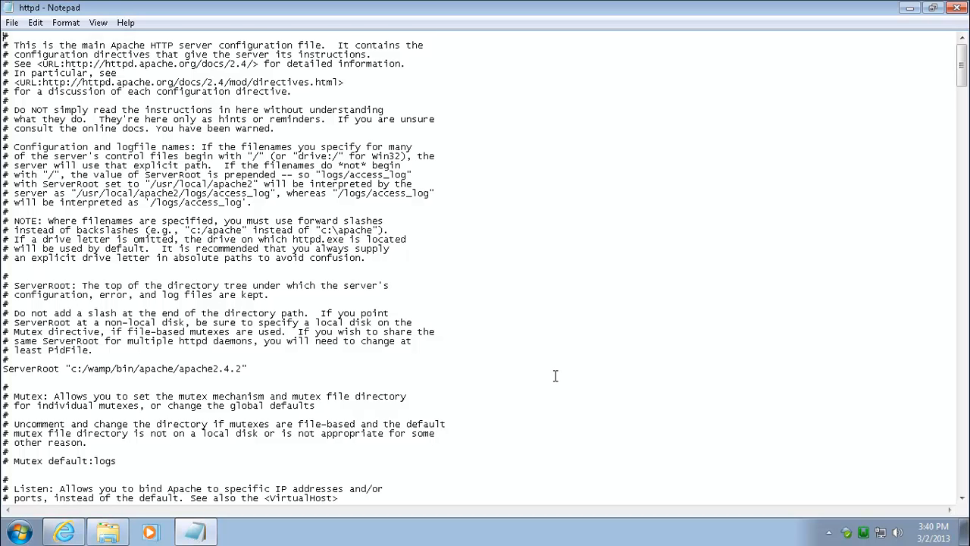
scroll(555, 376, down, 6)
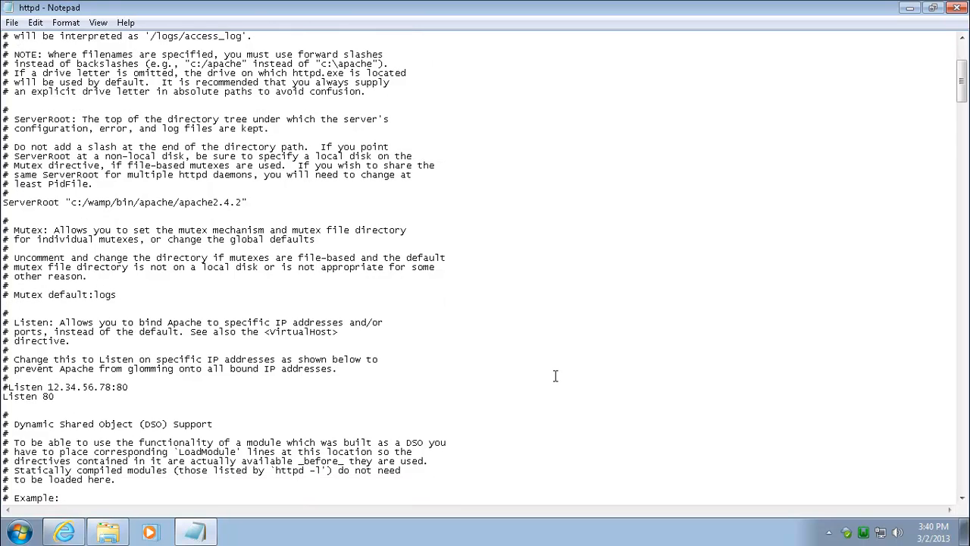
scroll(554, 376, down, 5)
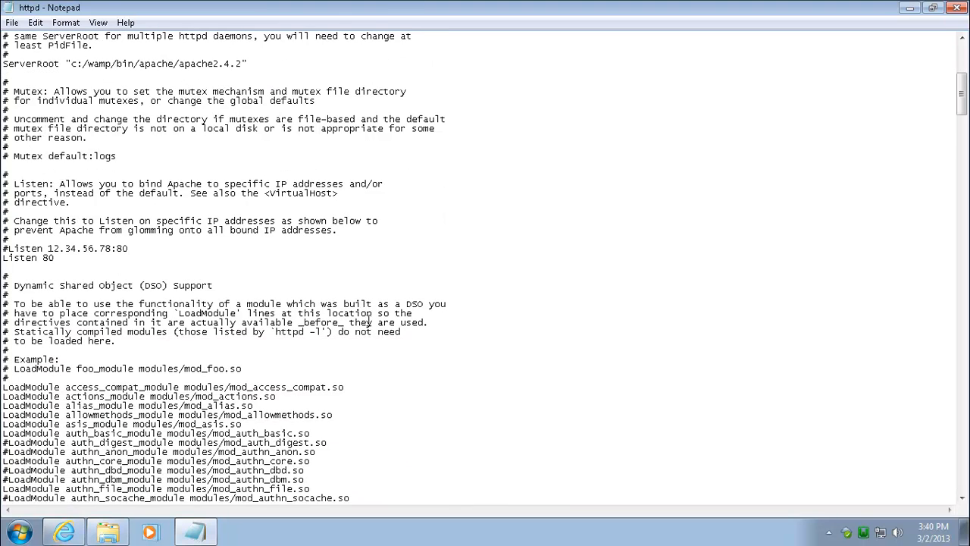
scroll(247, 325, up, 3)
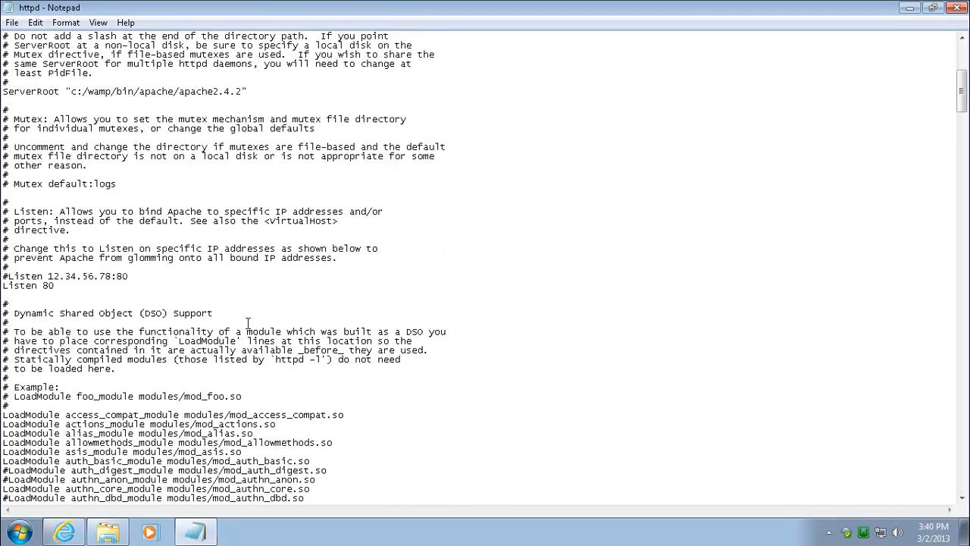
scroll(90, 281, down, 2)
Step: Add a 'Listen 8001' line below 'Listen 80', save httpd.conf, and return to the browser
drag(56, 286, 3, 290)
click(72, 286)
scroll(71, 287, down, 2)
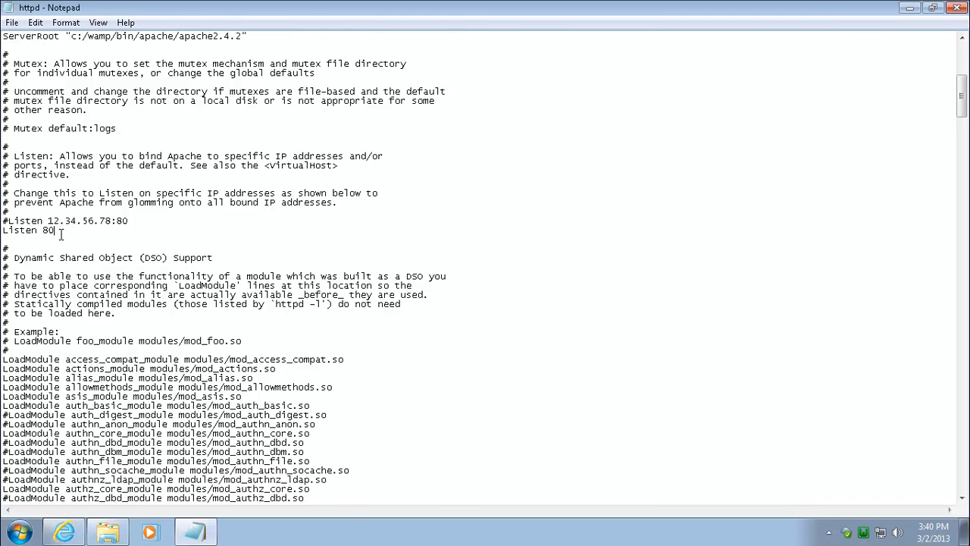
drag(66, 233, 2, 232)
click(63, 233)
key(Return)
text(Listen)
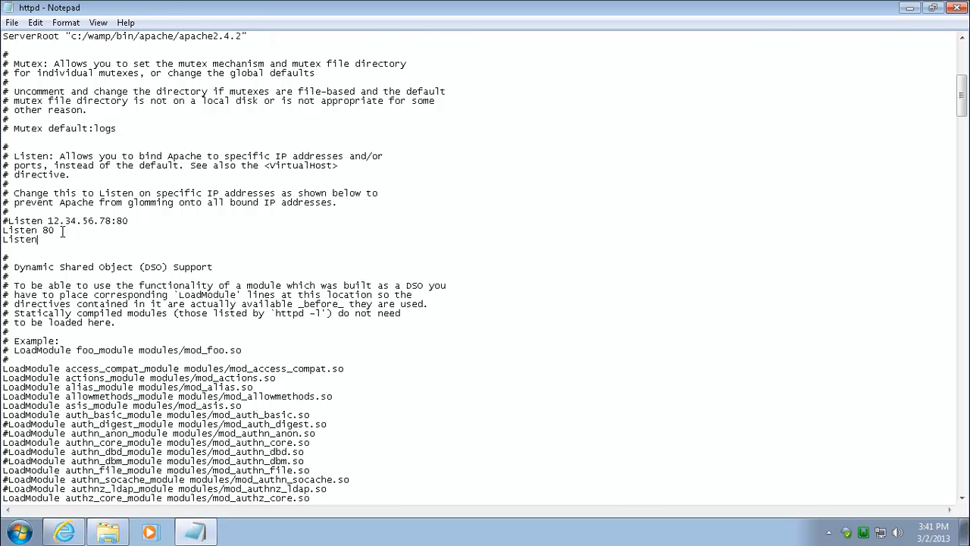
text( 800)
click(12, 22)
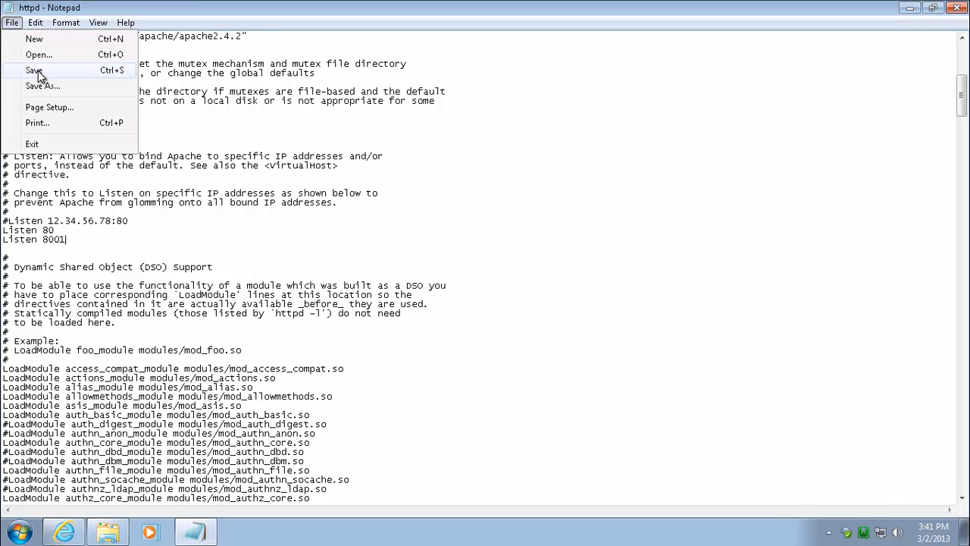
click(35, 71)
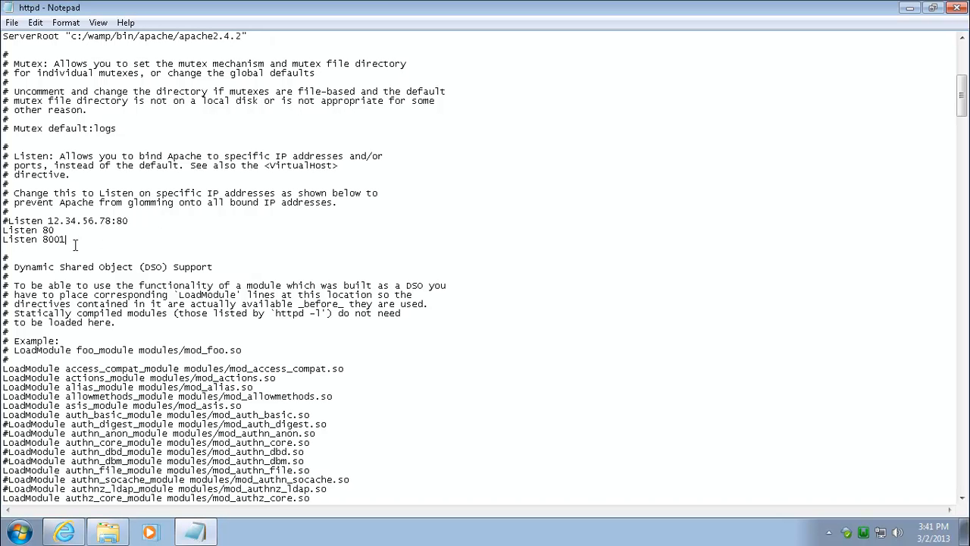
click(63, 533)
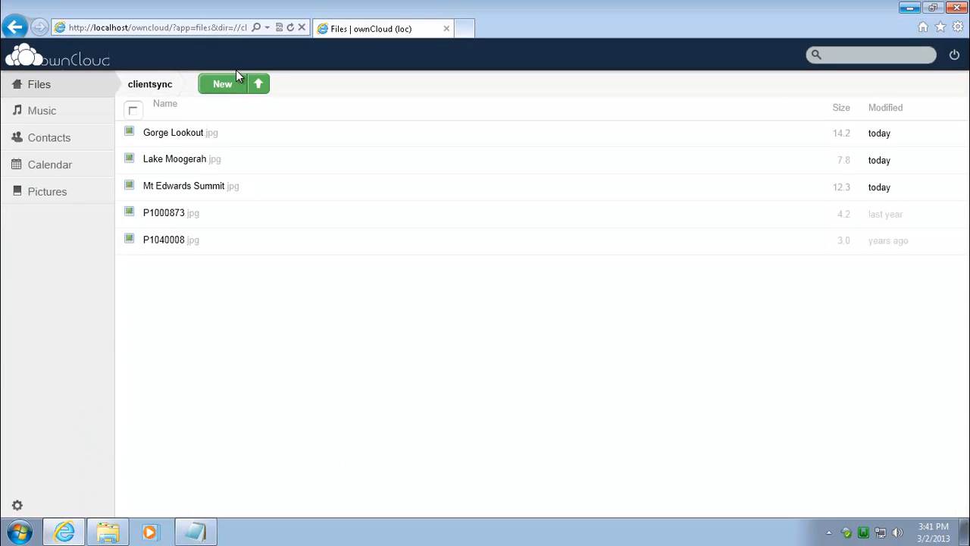
click(460, 31)
click(128, 27)
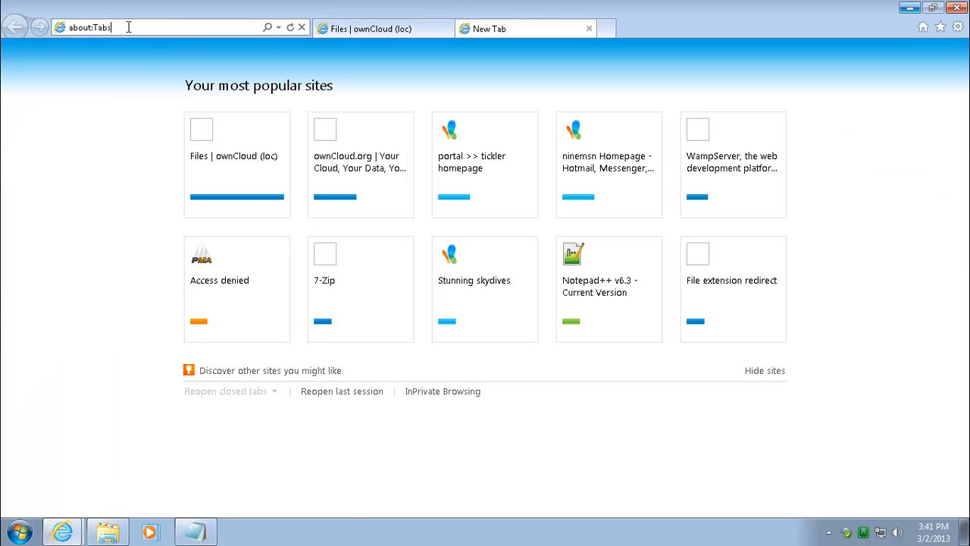
key(BackSpace)
key(BackSpace)
key(BackSpace)
key(BackSpace)
key(BackSpace)
key(BackSpace)
key(BackSpace)
key(BackSpace)
key(BackSpace)
key(BackSpace)
text(http://localhost)
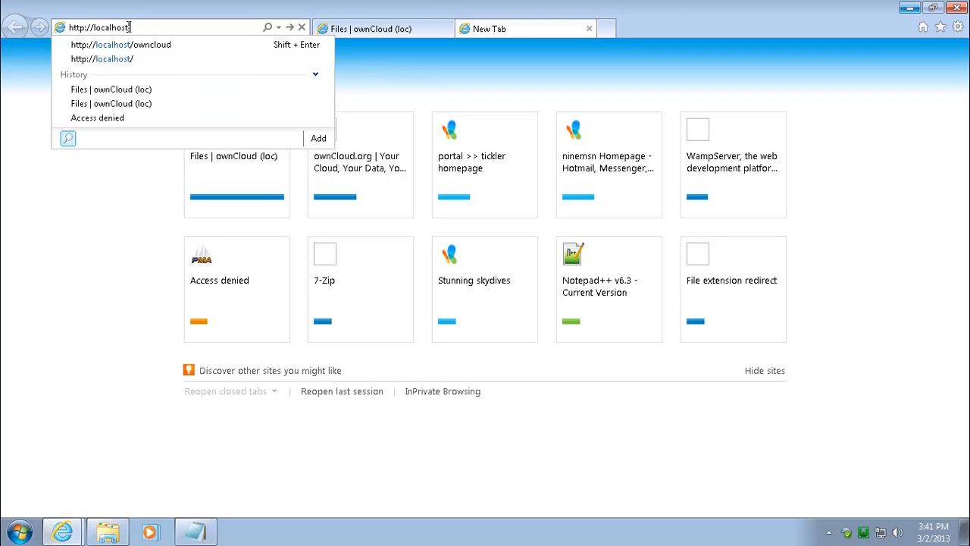
text(:8001/owncloud)
key(Return)
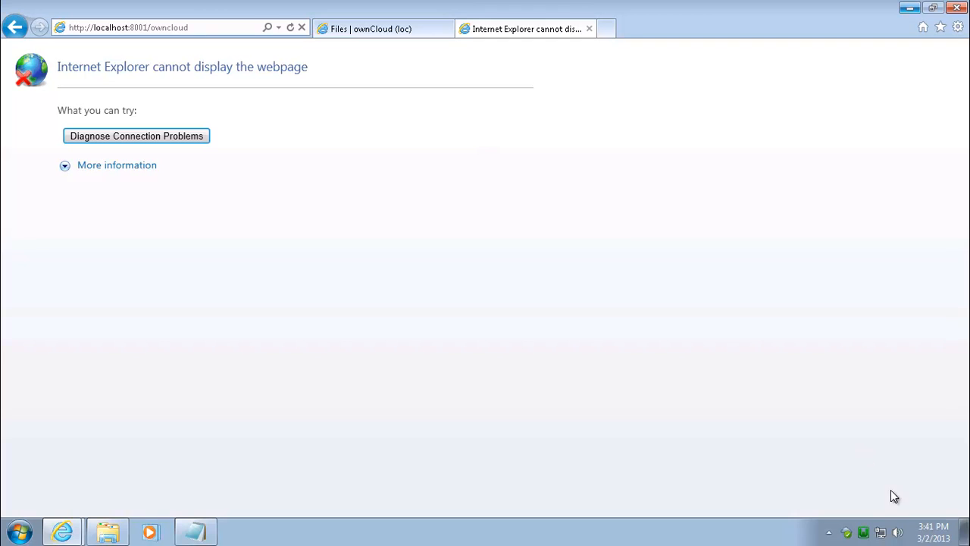
click(863, 532)
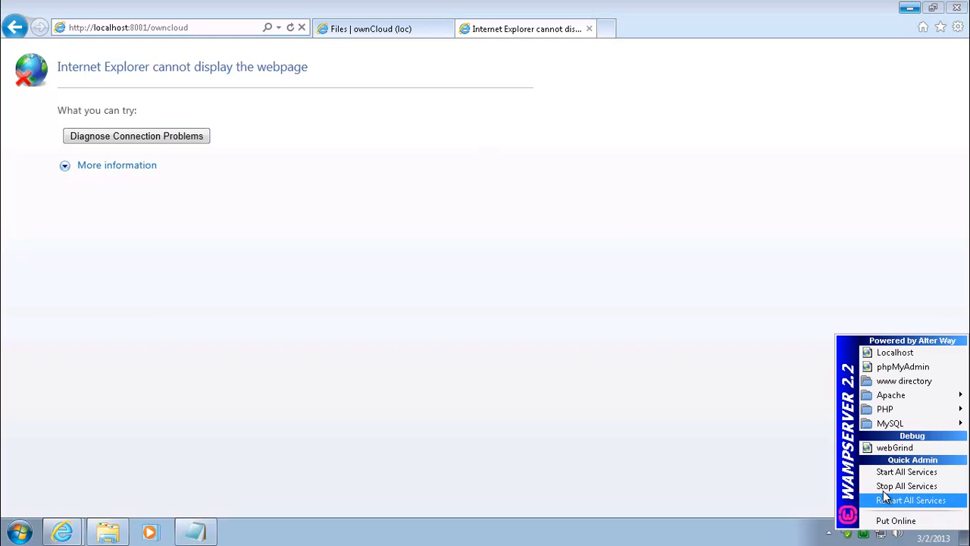
Step: Restart the Apache service from the WampServer tray
mouse_move(886, 395)
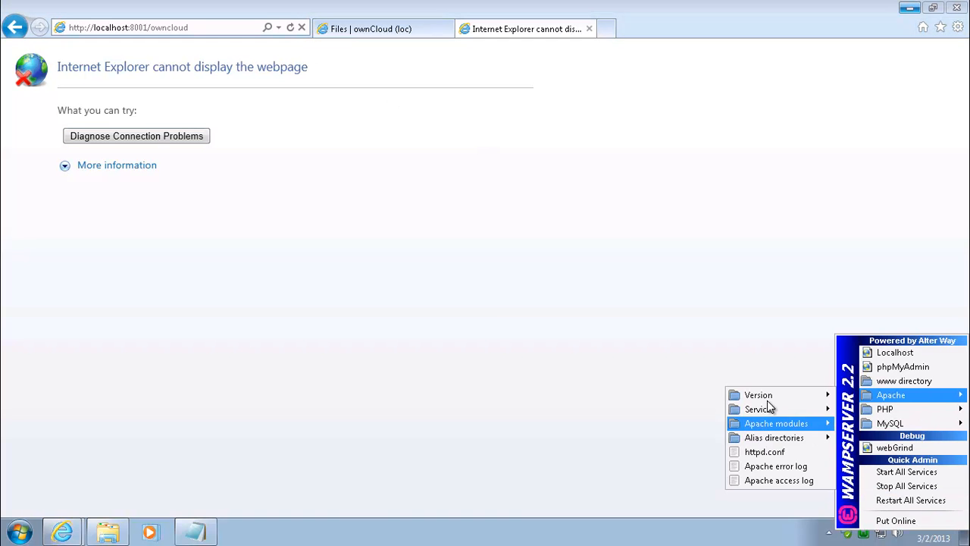
mouse_move(769, 409)
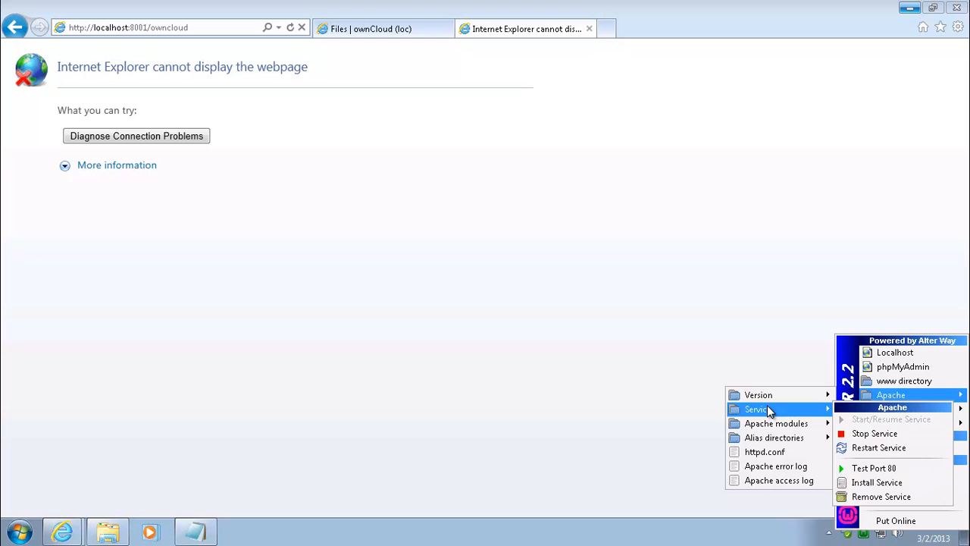
click(898, 448)
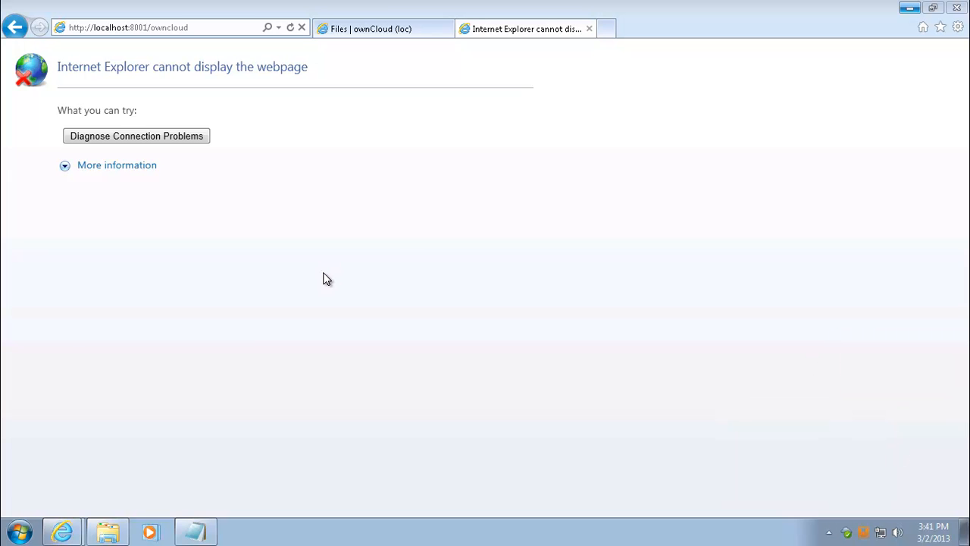
Step: Comment out the Listen 80 line as '#Listen 80' and save httpd.conf
click(196, 532)
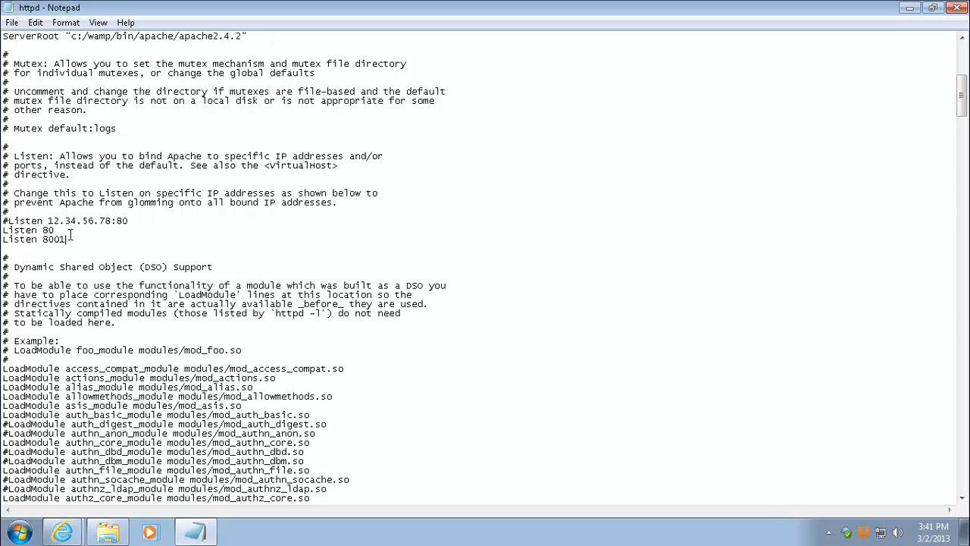
drag(69, 230, 2, 230)
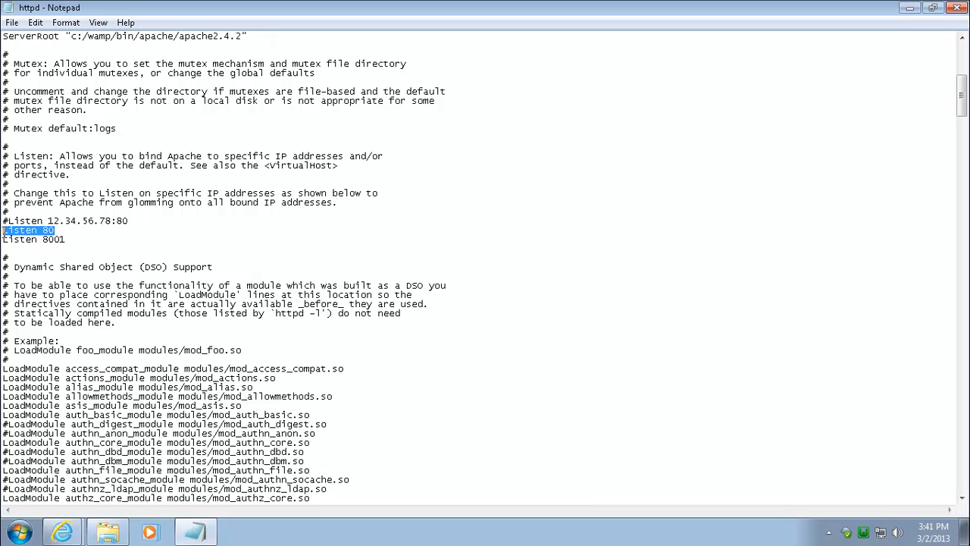
click(3, 230)
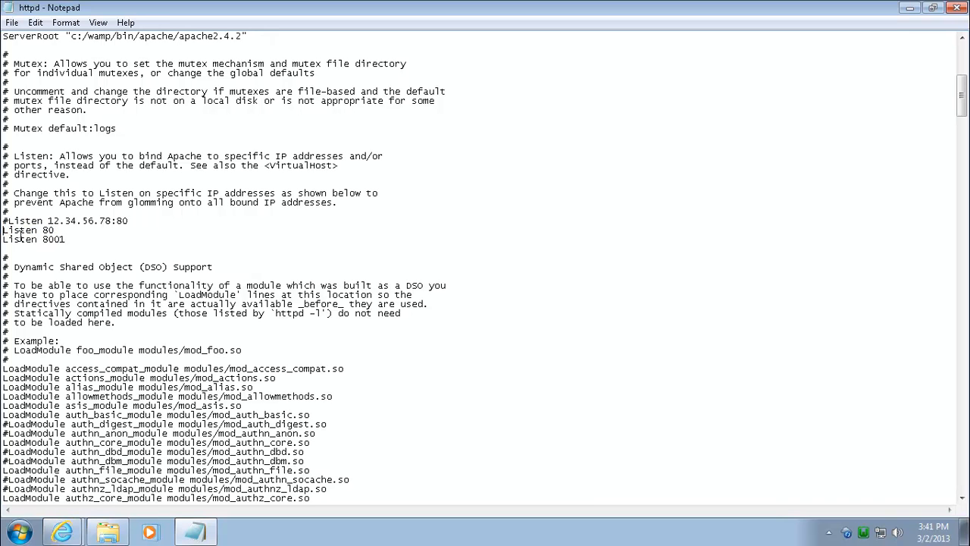
text(#)
click(12, 22)
click(32, 70)
Step: Restart Apache again to apply the change, then minimize Notepad
click(863, 532)
mouse_move(887, 404)
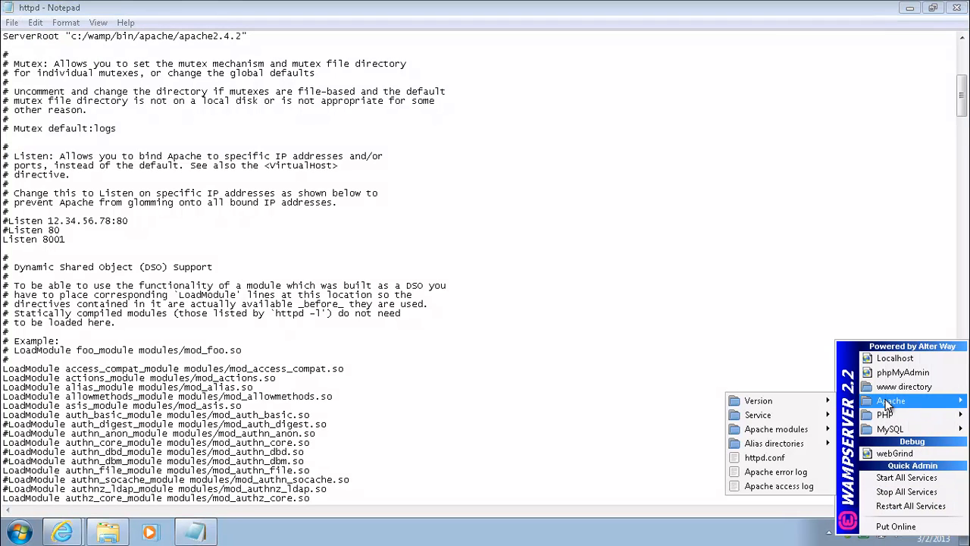
mouse_move(776, 417)
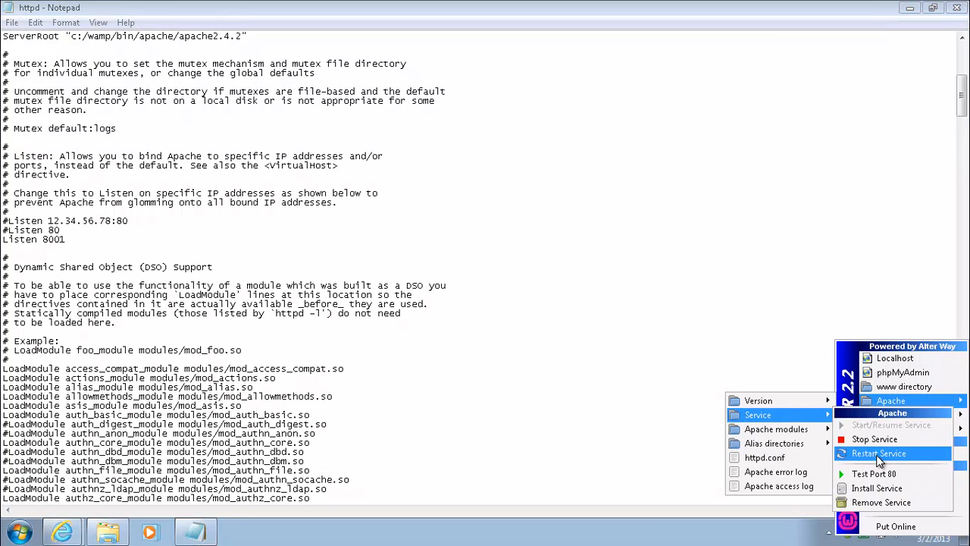
click(879, 454)
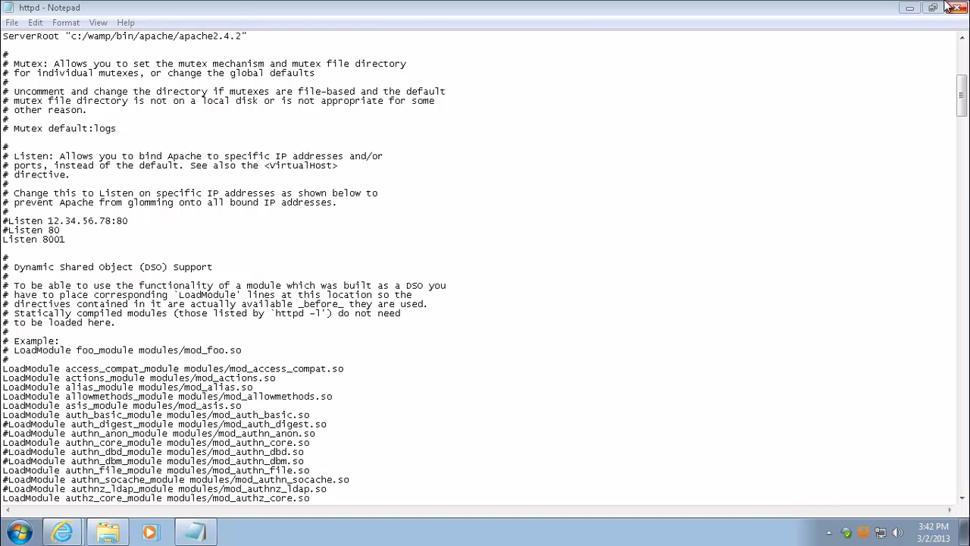
click(910, 8)
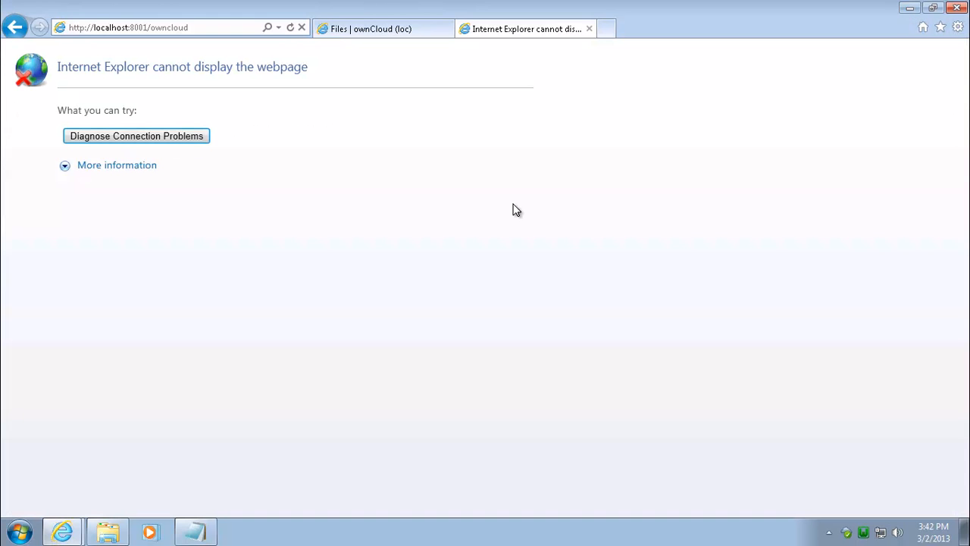
click(394, 34)
click(203, 28)
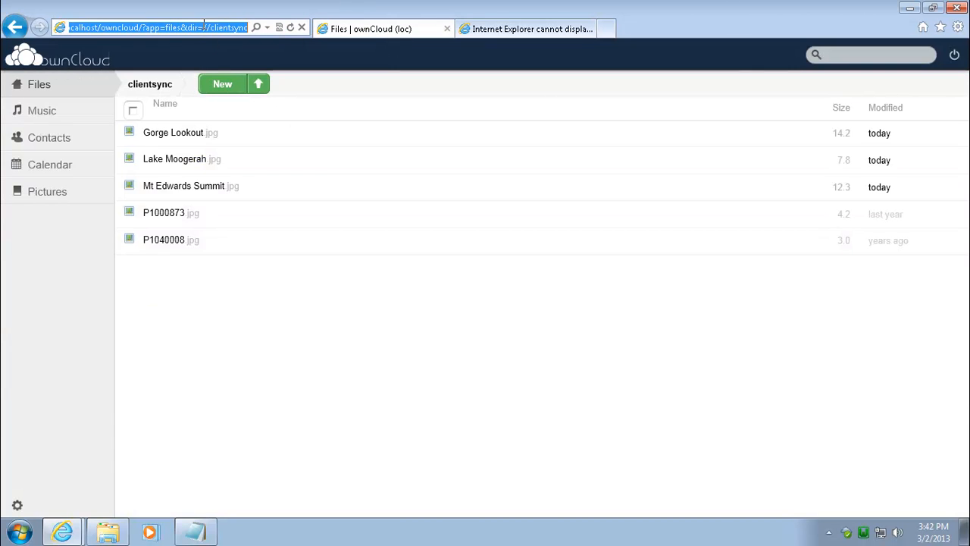
text(http://)
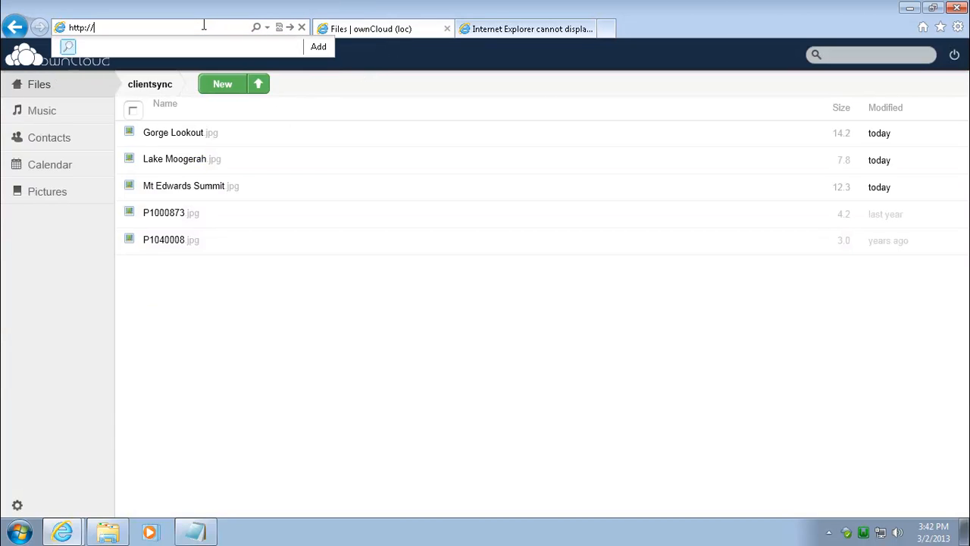
text(localhost:8001/)
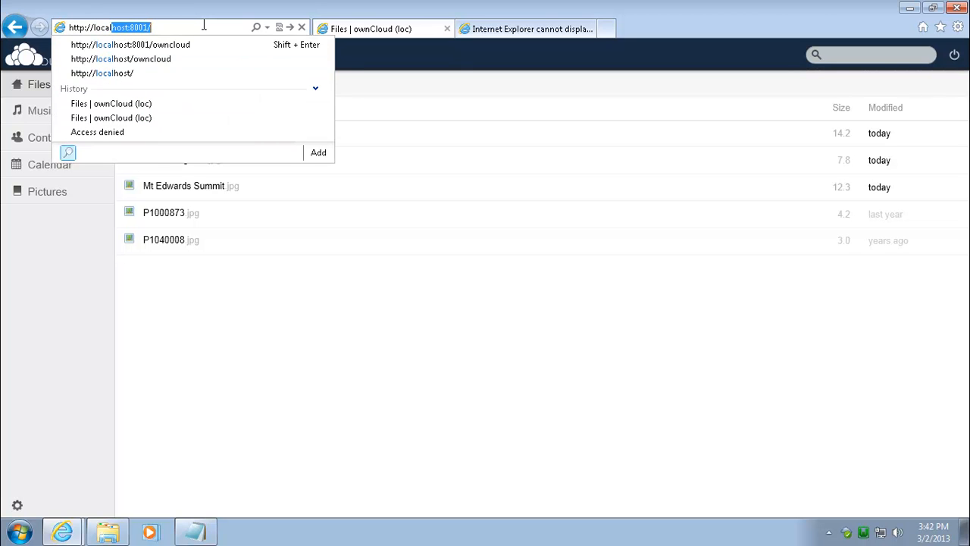
key(Down)
key(Down)
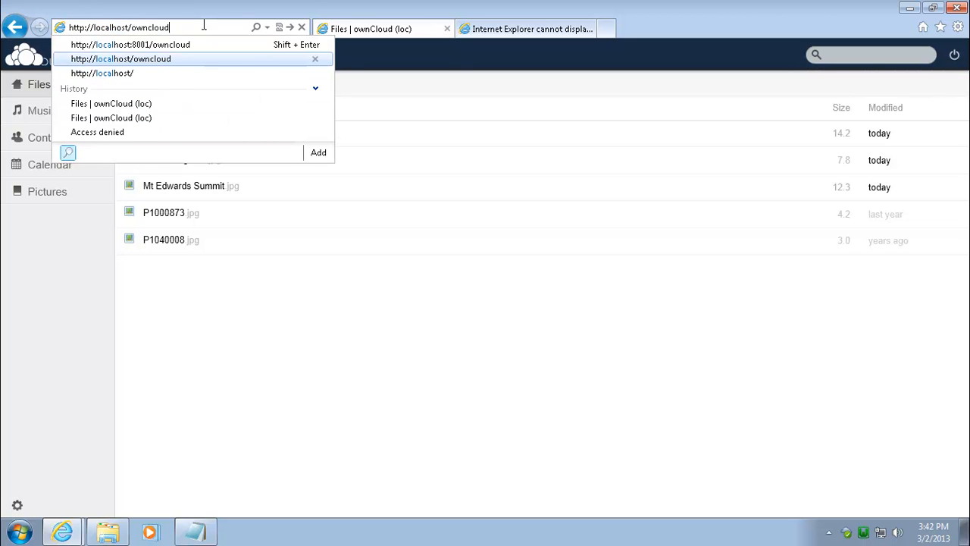
key(Return)
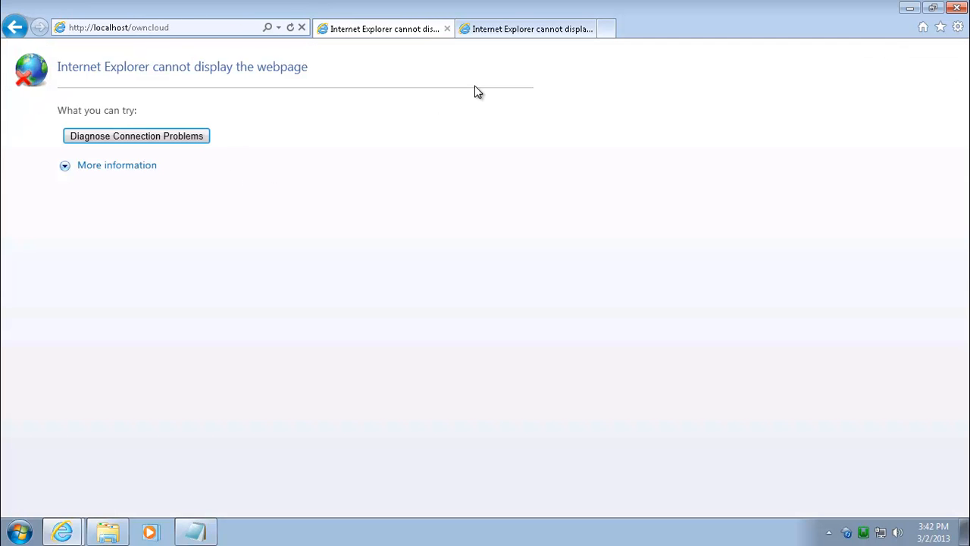
Step: Reload localhost:8001/owncloud in the other tab to reach the Files page, then return to Notepad
click(545, 29)
click(127, 26)
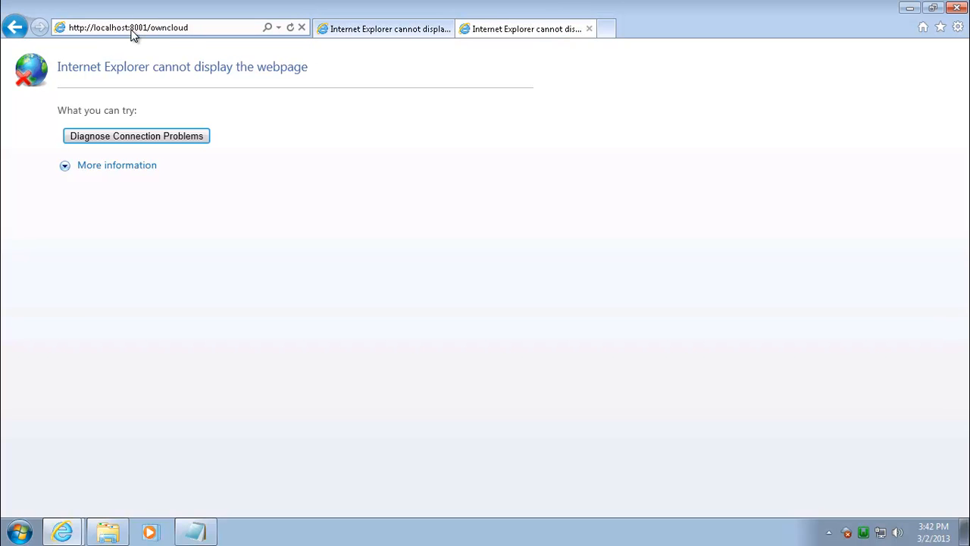
click(291, 29)
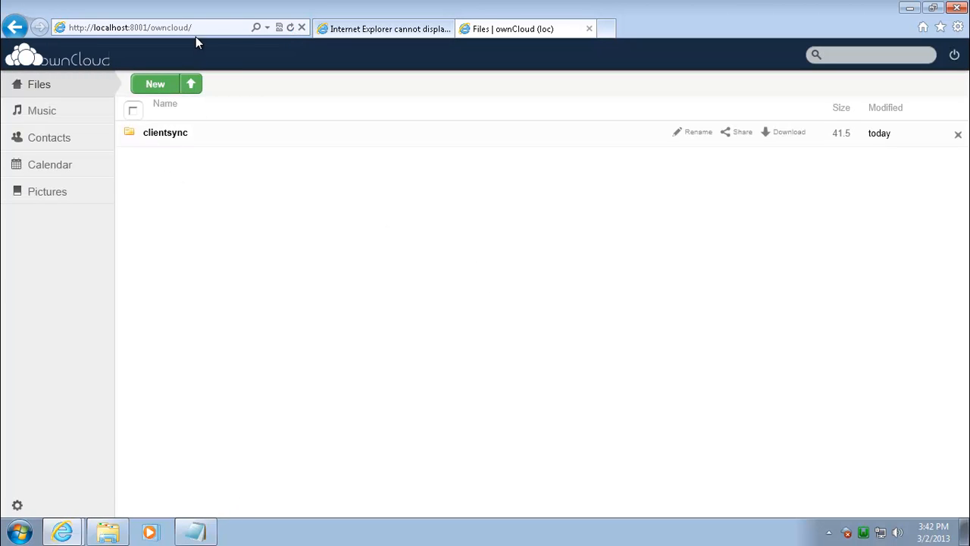
click(214, 535)
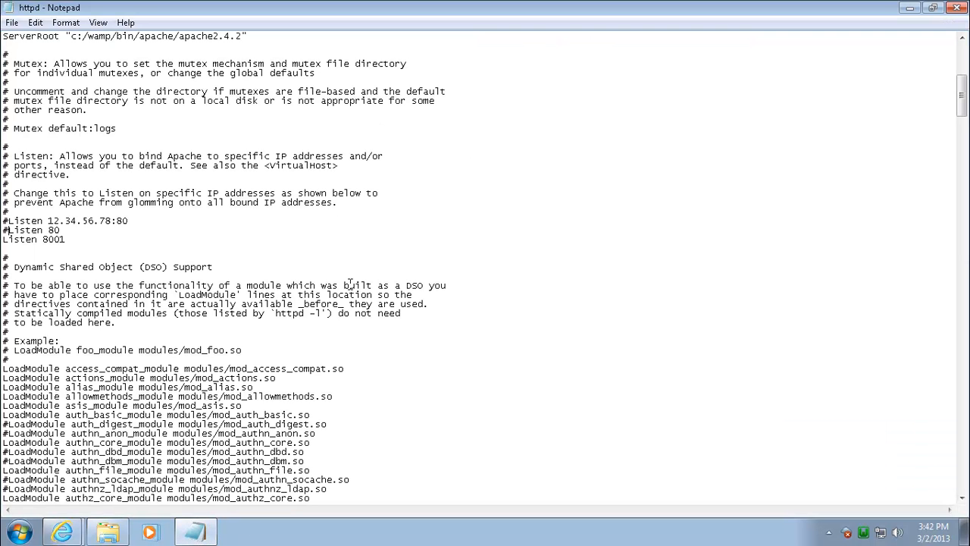
Step: Uncomment '#Listen 80' so both Listen 80 and Listen 8001 are active, and save
click(85, 238)
click(7, 230)
key(BackSpace)
click(12, 22)
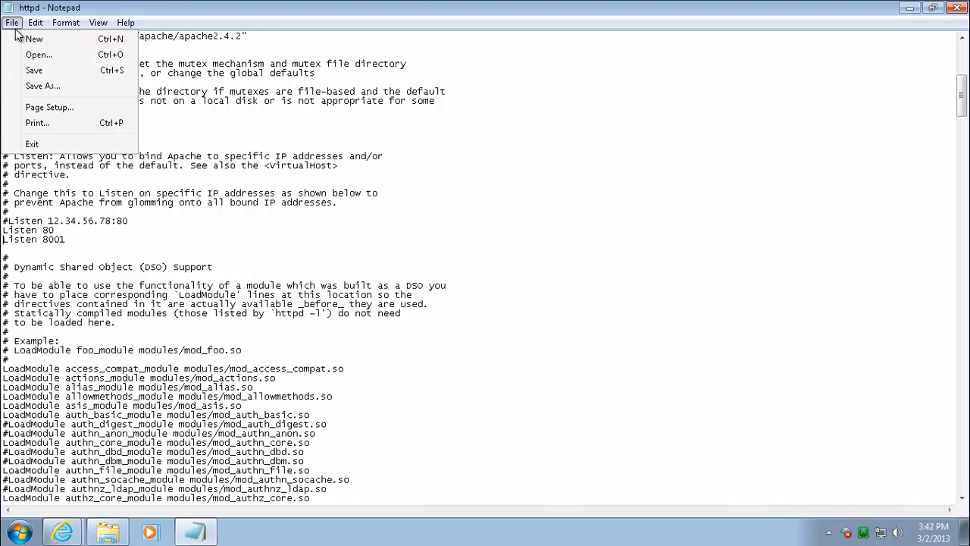
click(32, 72)
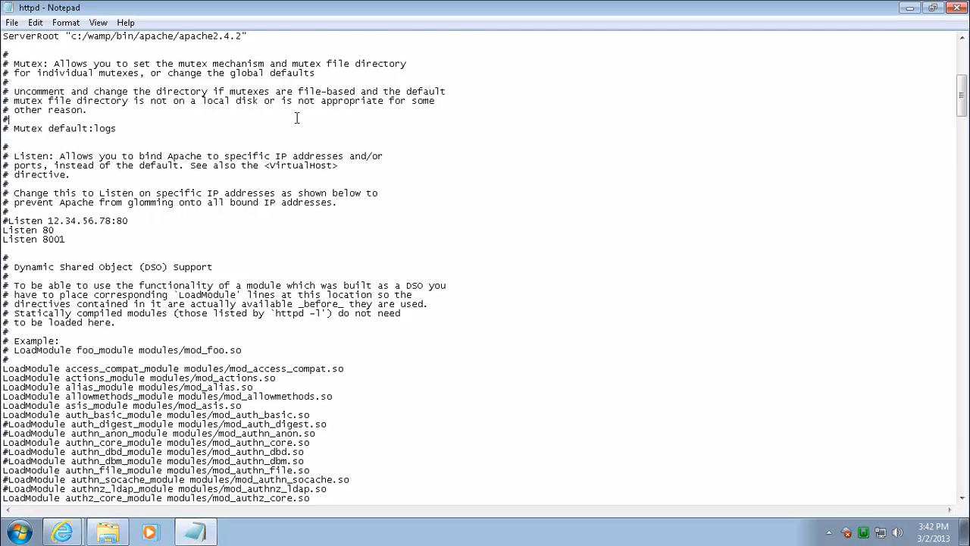
Step: Scroll httpd.conf down to the ServerAdmin and ServerName lines
scroll(298, 119, down, 2)
scroll(298, 119, down, 2)
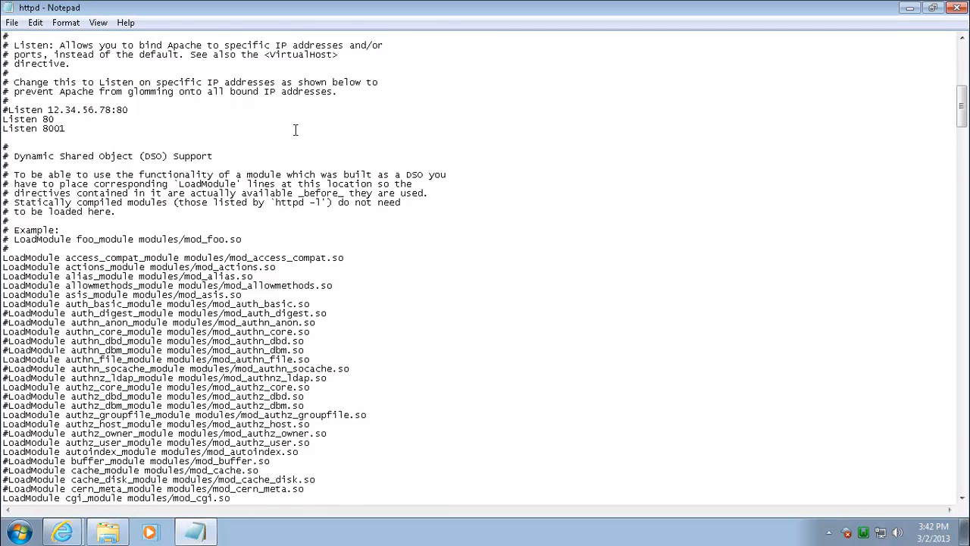
scroll(295, 129, down, 6)
scroll(295, 129, down, 4)
scroll(95, 296, down, 9)
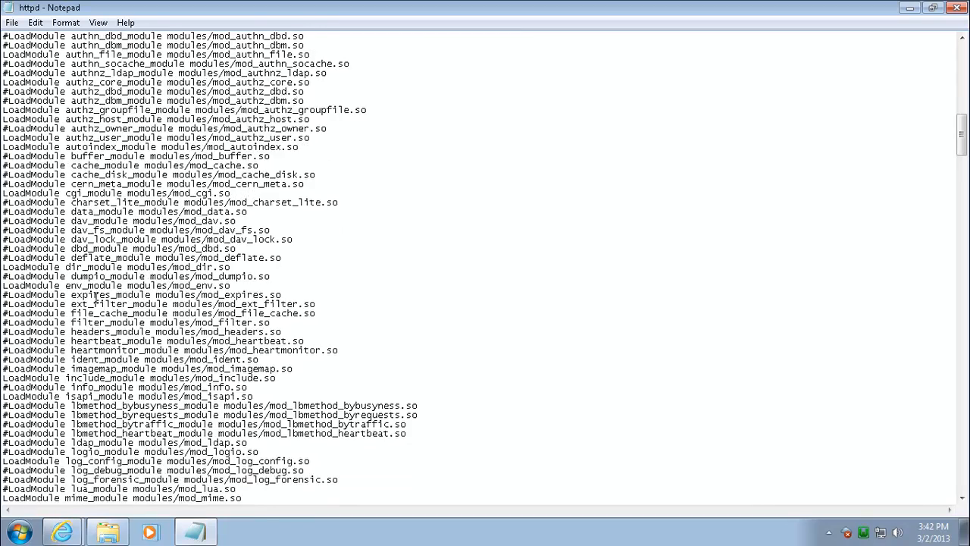
scroll(96, 297, down, 17)
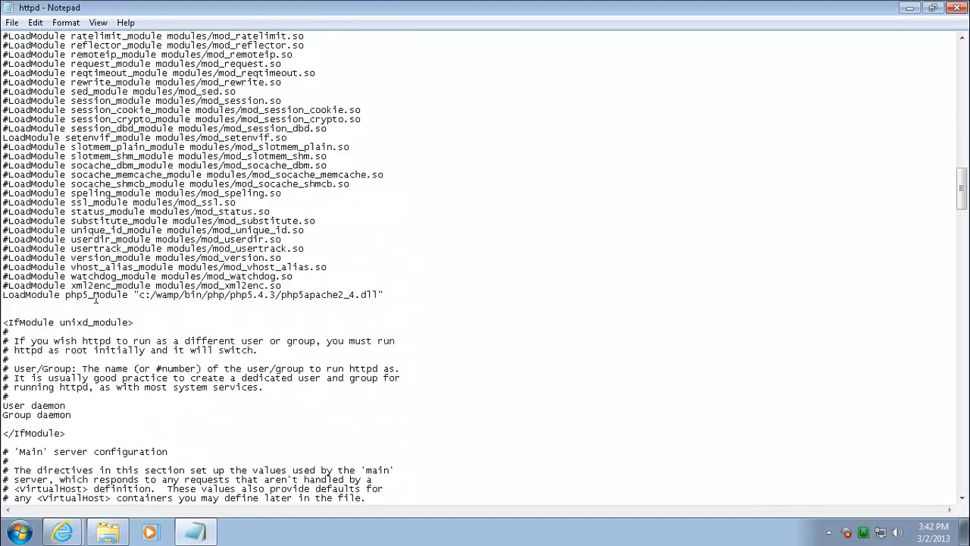
scroll(96, 297, down, 4)
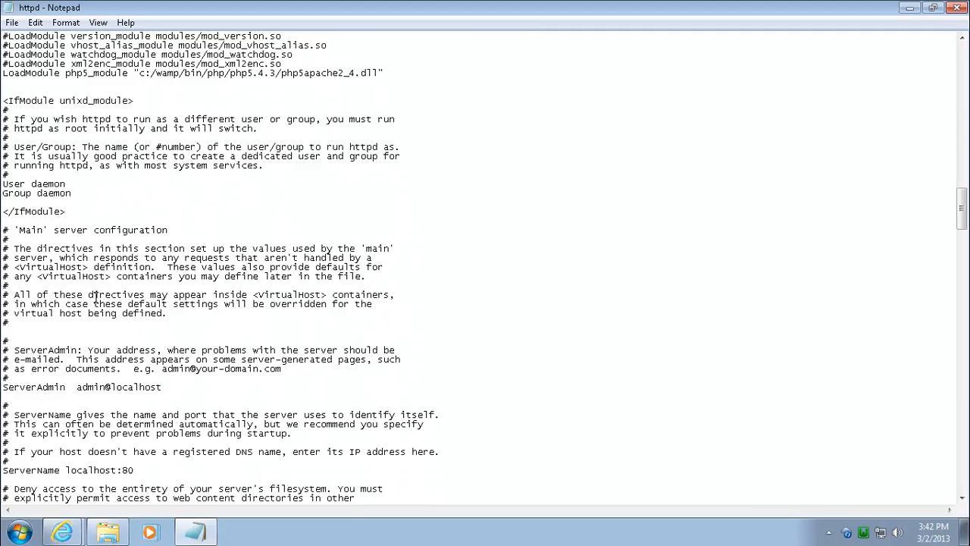
scroll(142, 237, down, 3)
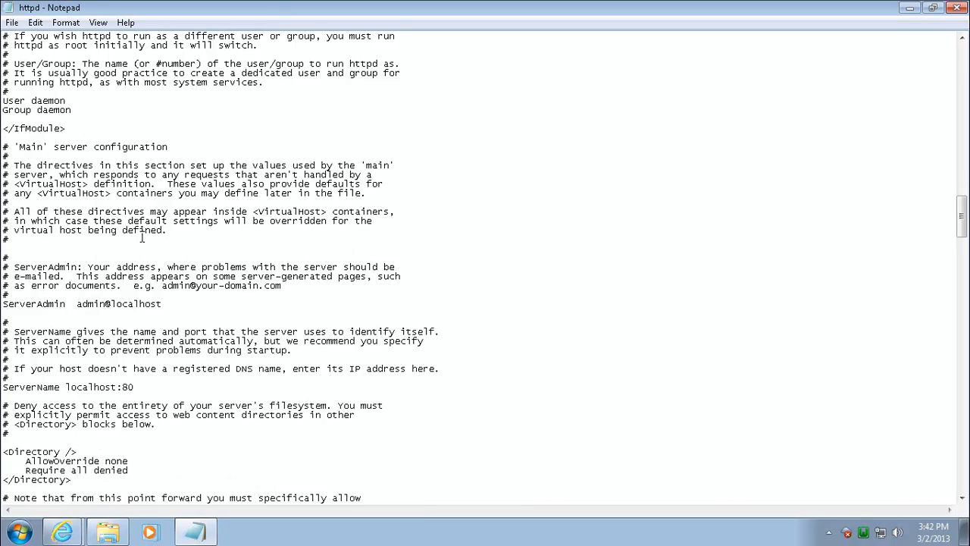
scroll(141, 237, down, 2)
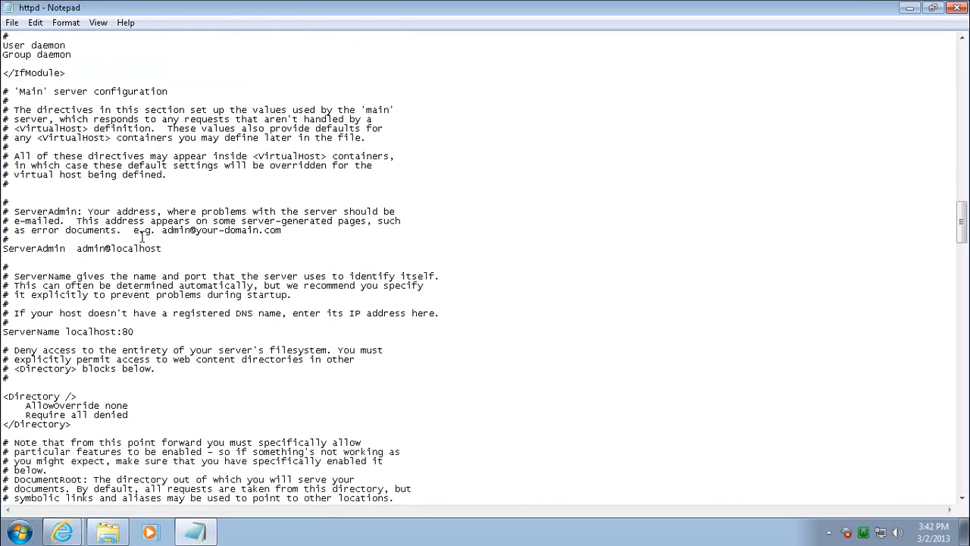
Step: Change ServerName from localhost to 192.168.1.10:80 and save httpd.conf
double_click(79, 248)
click(184, 250)
scroll(187, 255, down, 2)
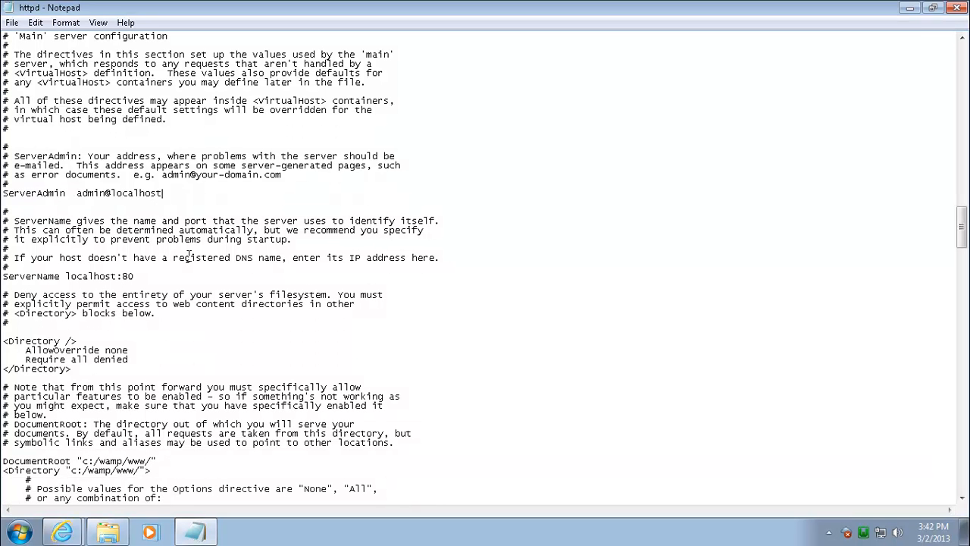
drag(117, 275, 66, 275)
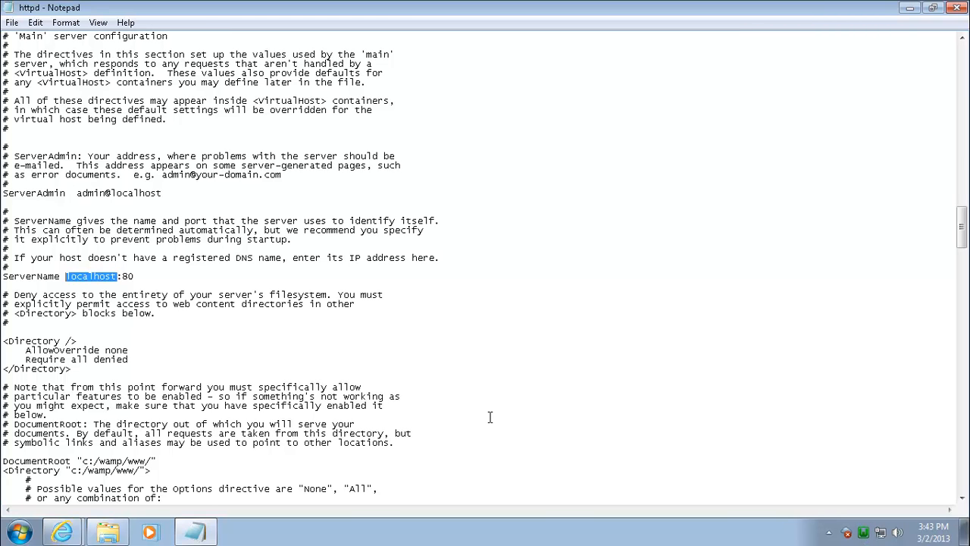
text(192.1)
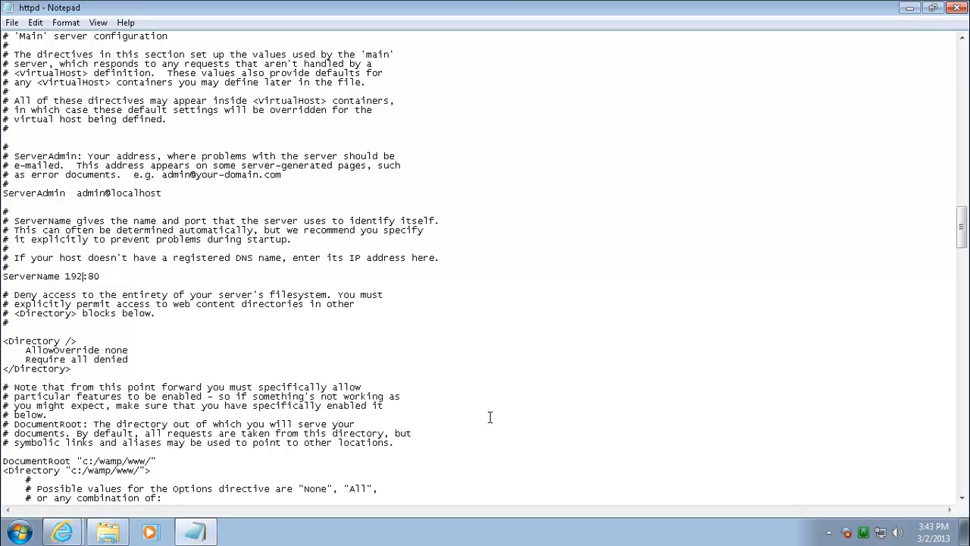
text(68.1.10)
scroll(299, 366, down, 2)
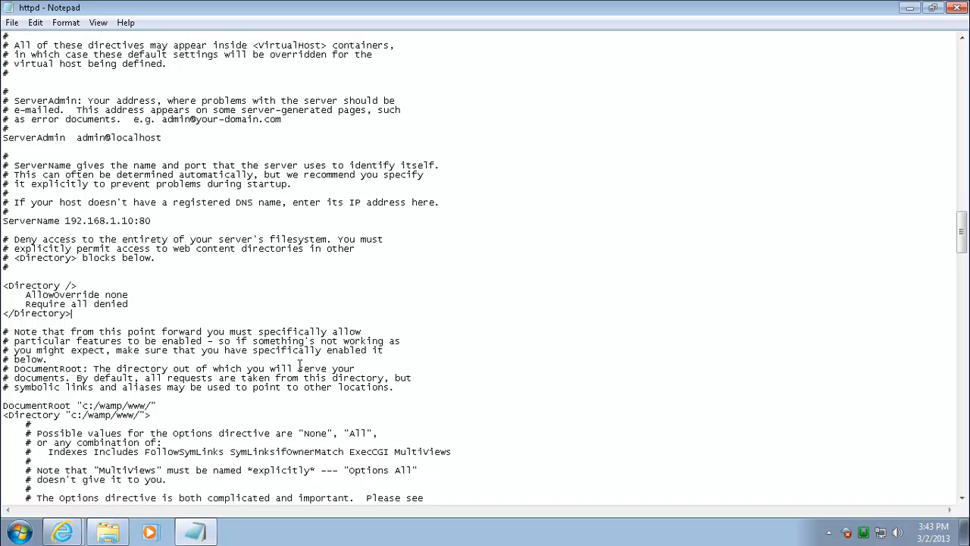
scroll(299, 365, up, 7)
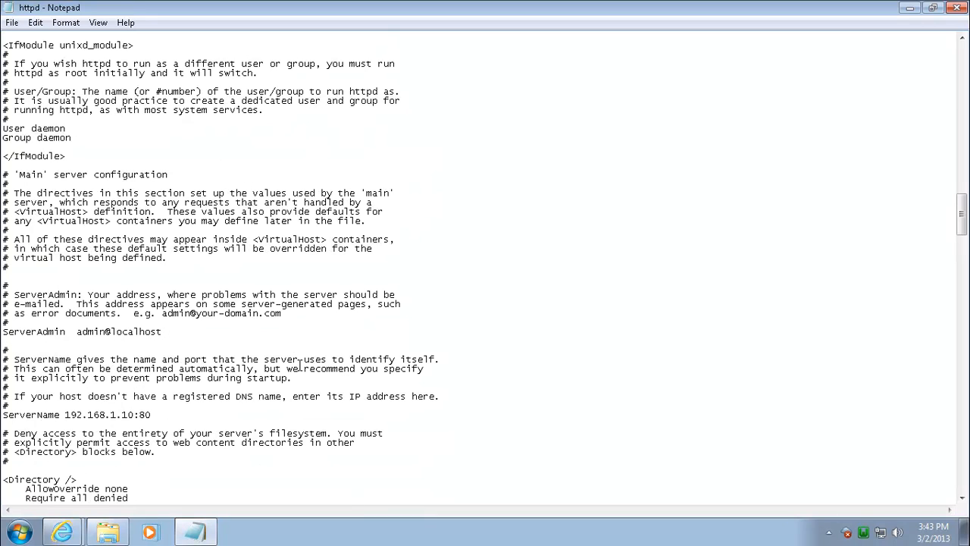
click(12, 22)
click(33, 70)
Step: Close the localhost ownCloud tab and restart Apache from the WampServer tray
click(910, 7)
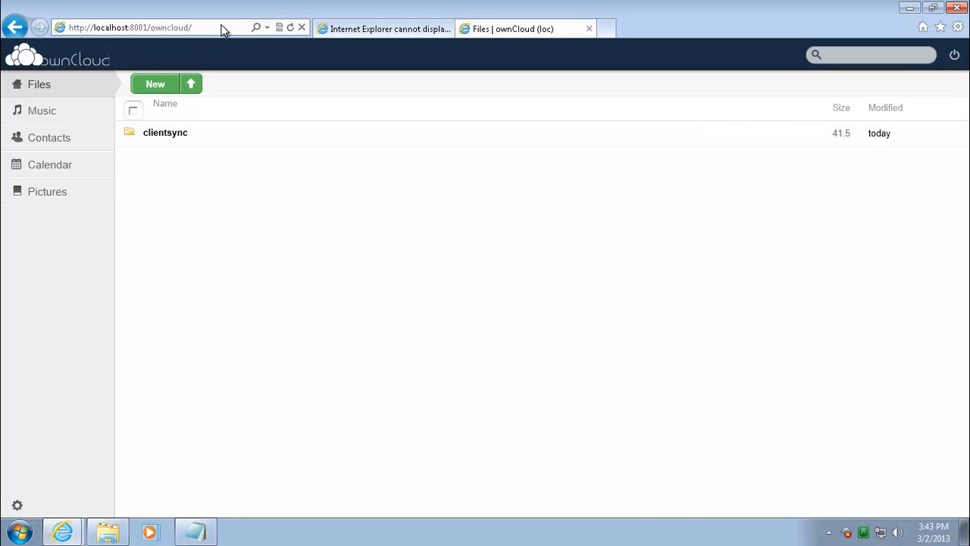
click(590, 29)
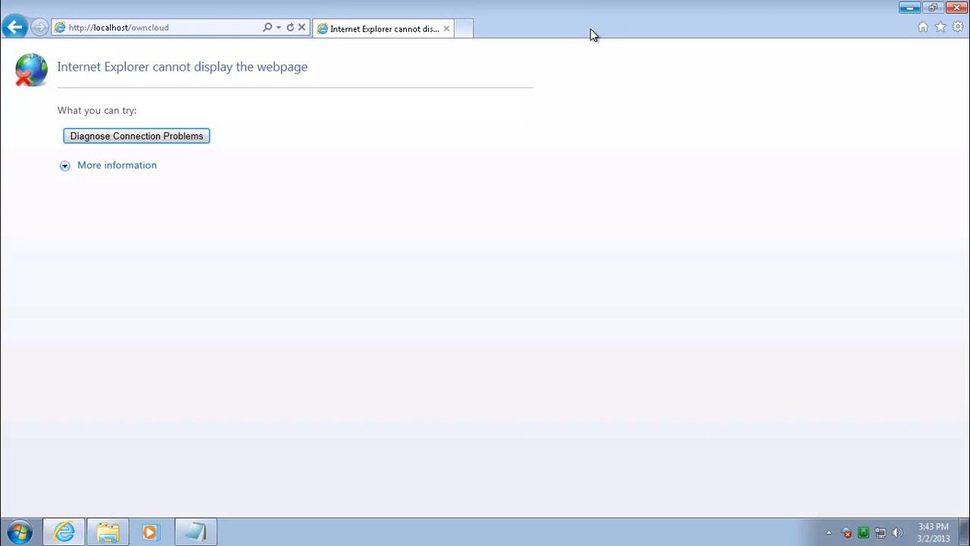
click(864, 534)
click(871, 387)
click(863, 536)
mouse_move(883, 401)
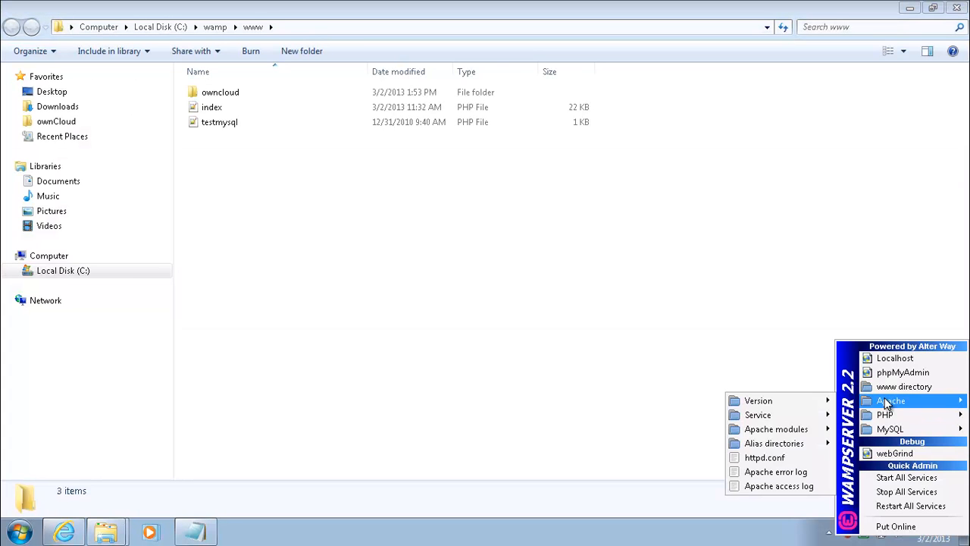
mouse_move(790, 415)
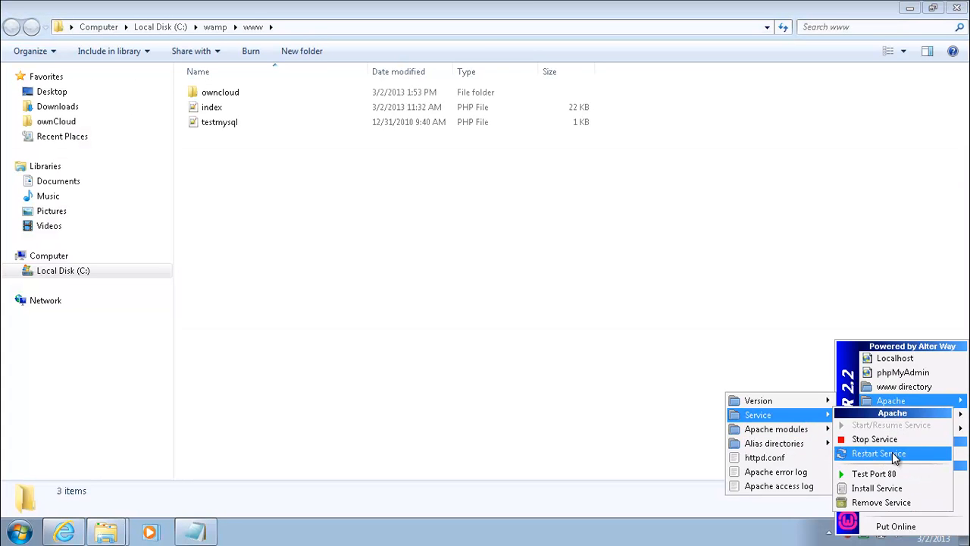
click(893, 454)
click(956, 8)
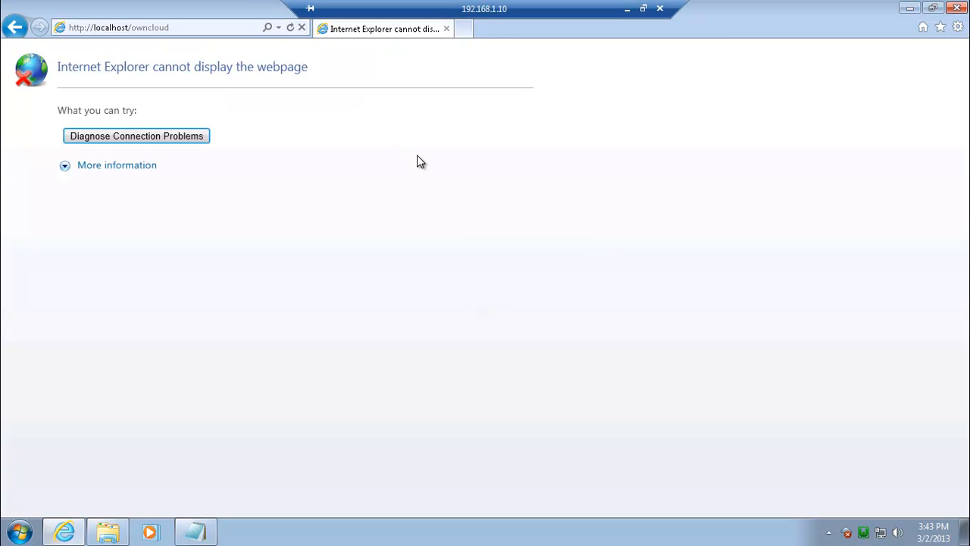
click(290, 29)
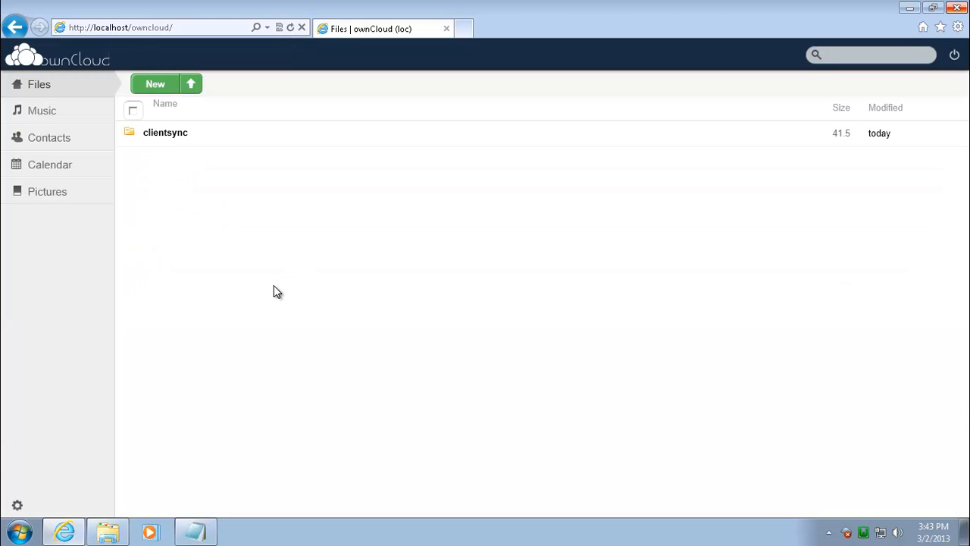
click(107, 29)
drag(91, 29, 126, 28)
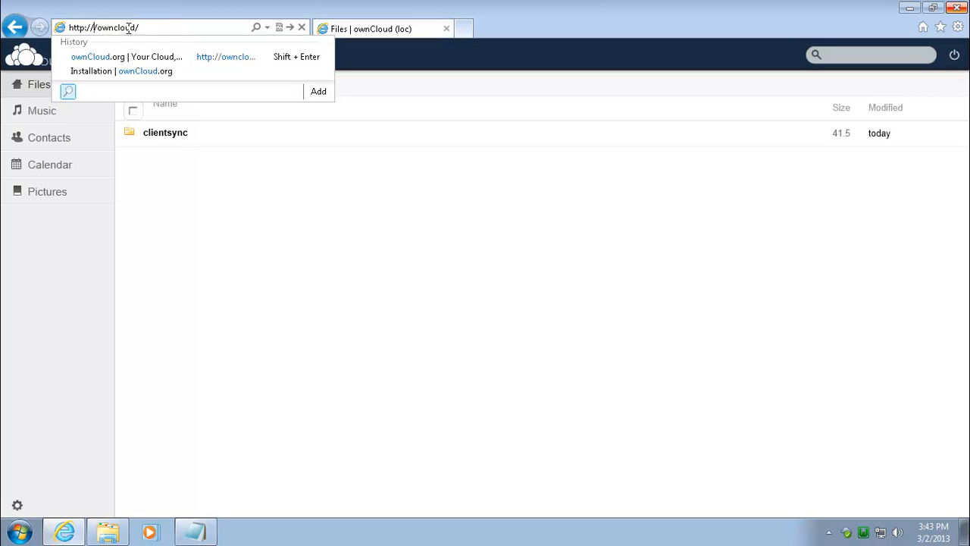
text(192)
text(.168.1.10)
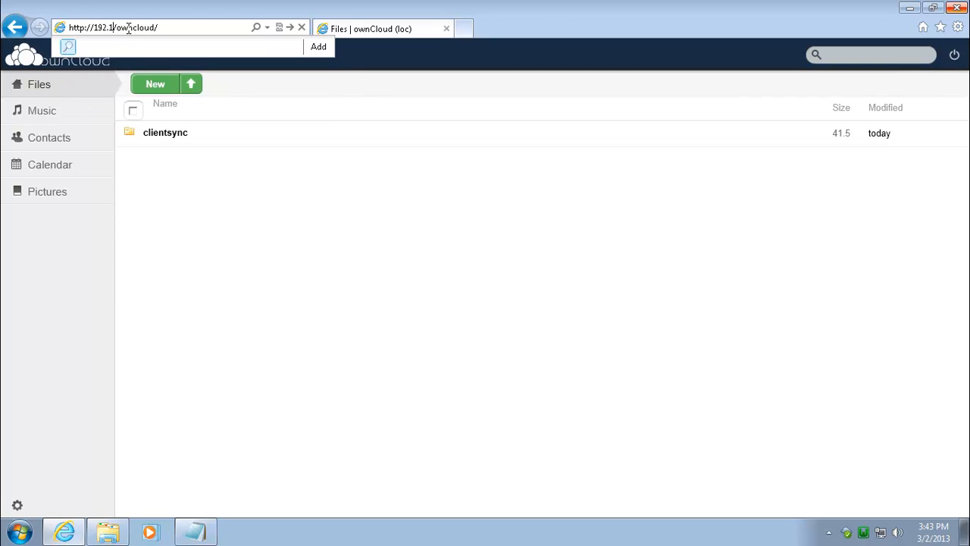
key(Return)
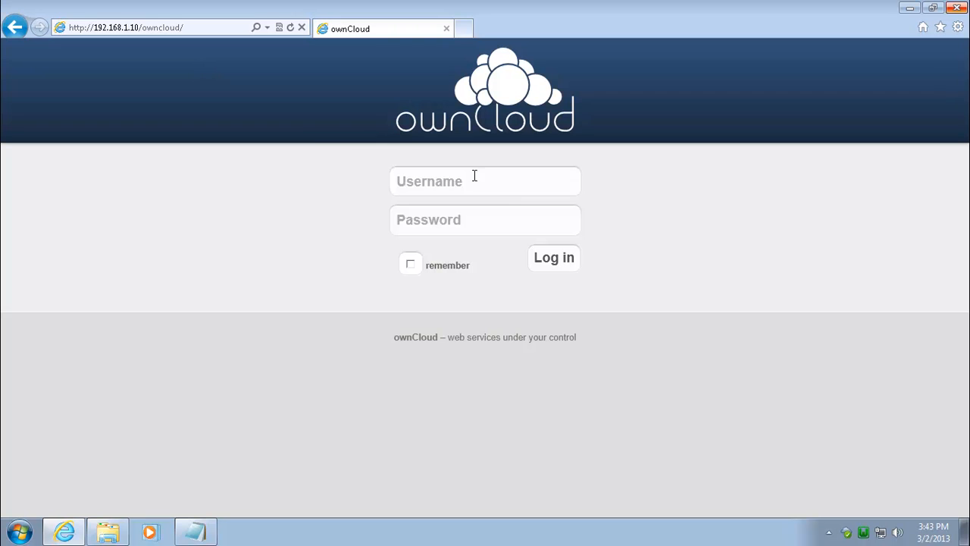
Step: Log in to ownCloud at 192.168.1.10 with the account username and password, letting the browser remember the password
click(508, 181)
text(loc)
key(Tab)
text(loc)
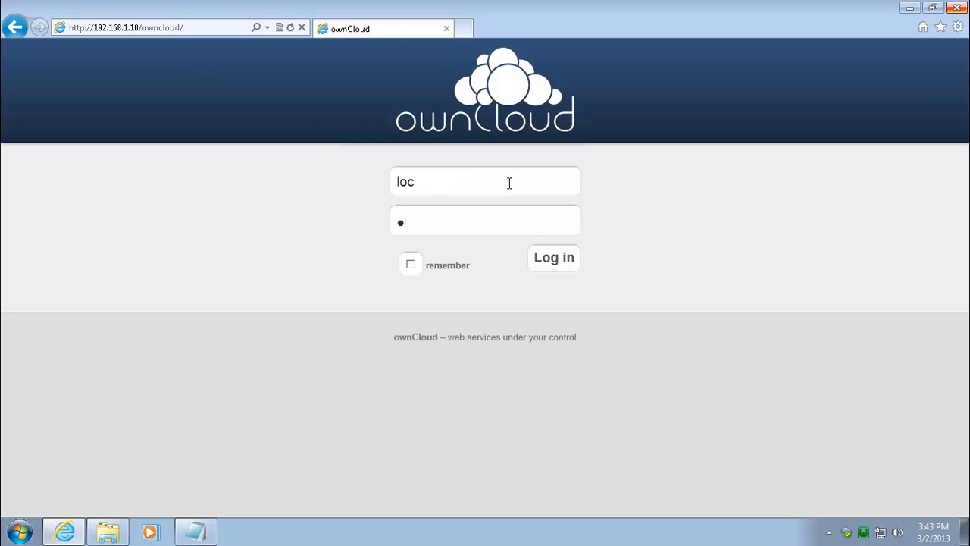
key(Return)
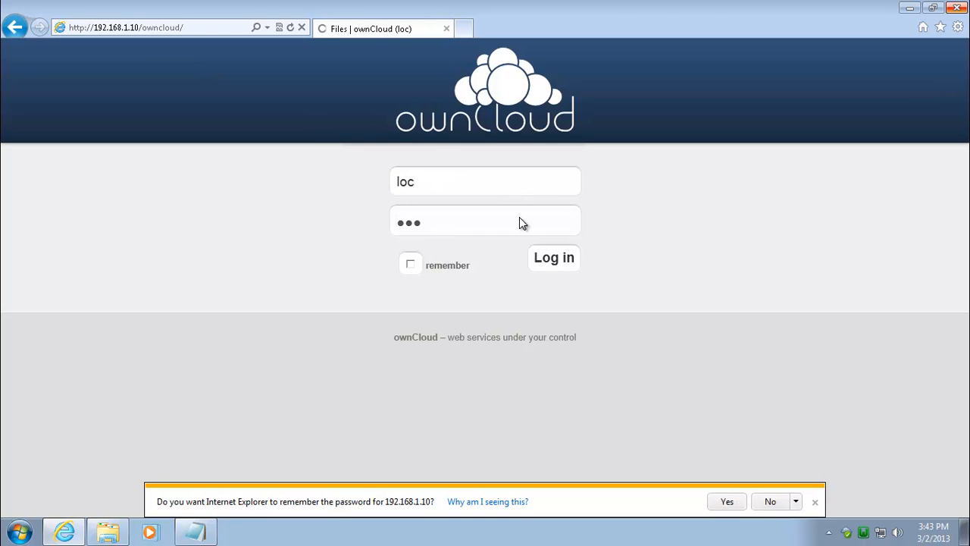
click(732, 504)
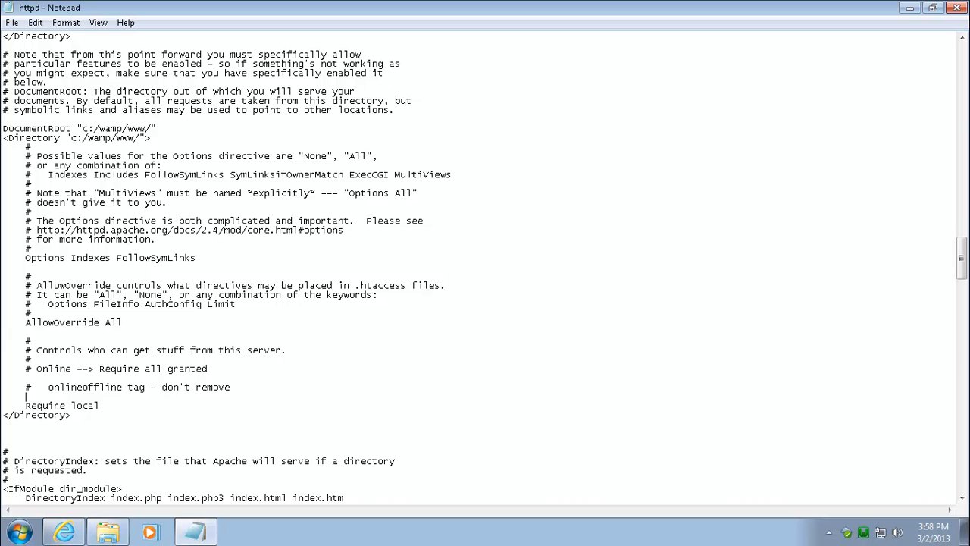
Step: Replace 'Require local' with 'Require all granted' in the c:/wamp/www/ Directory block and save httpd.conf
click(963, 78)
drag(963, 79, 965, 261)
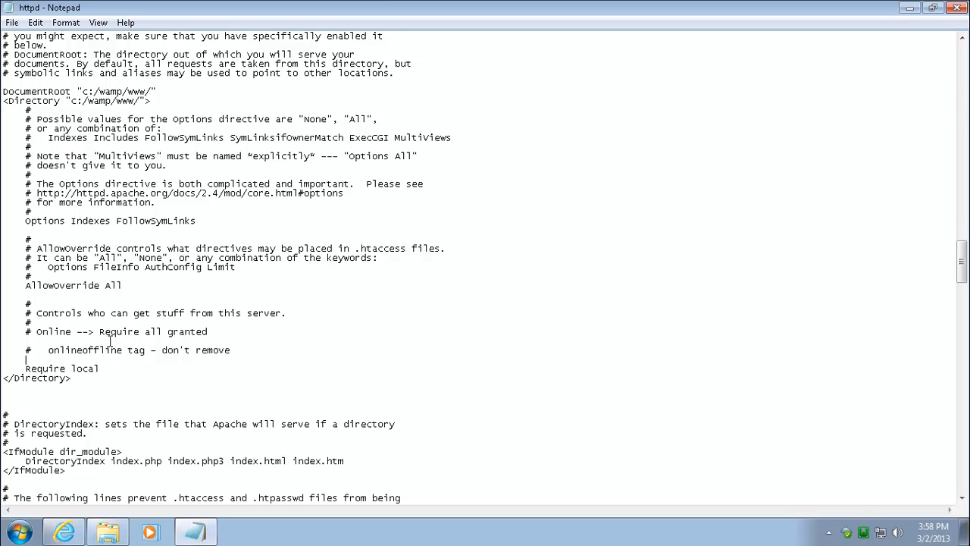
drag(100, 331, 209, 331)
key(ctrl+c)
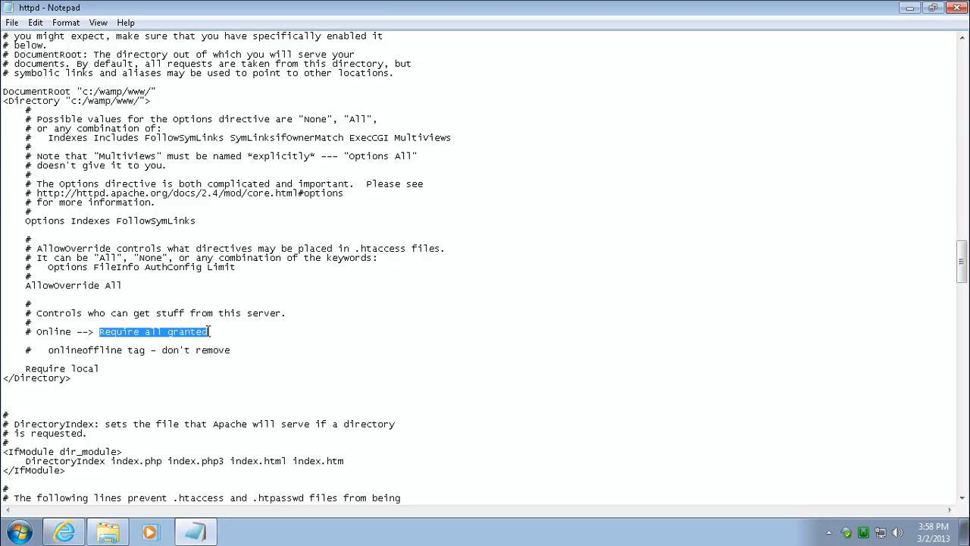
drag(25, 368, 104, 367)
key(ctrl+v)
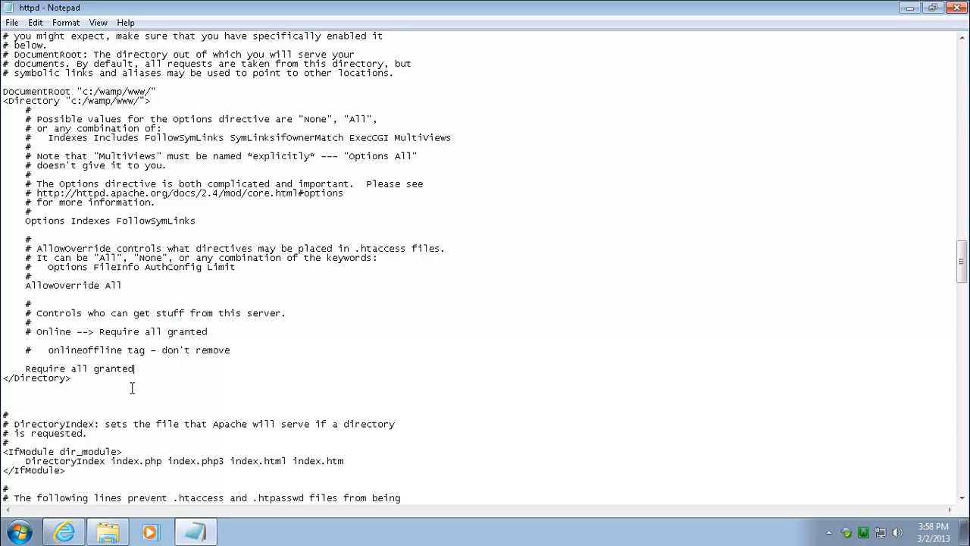
click(12, 22)
click(42, 68)
Step: Restart the Apache service from the WampServer tray menu via Apache > Service > Restart Service
click(863, 532)
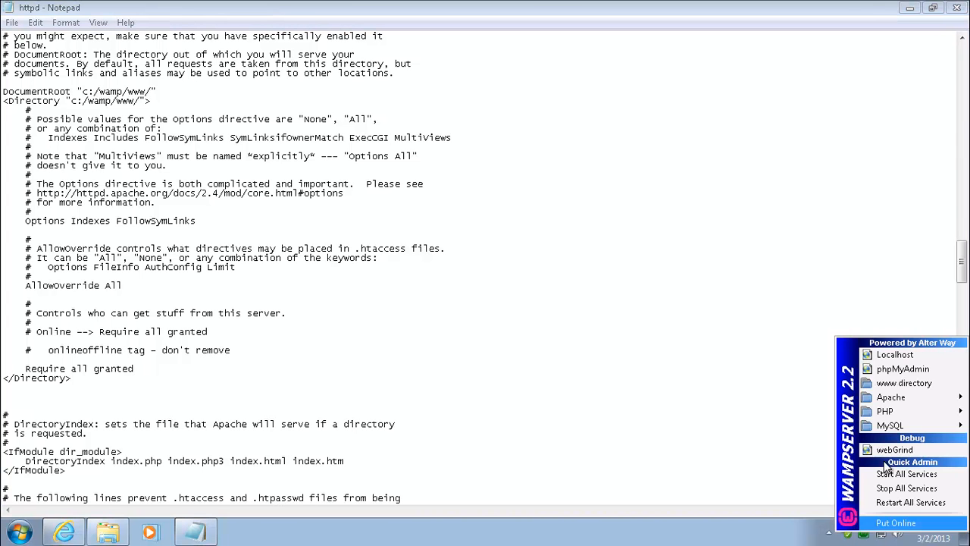
mouse_move(892, 397)
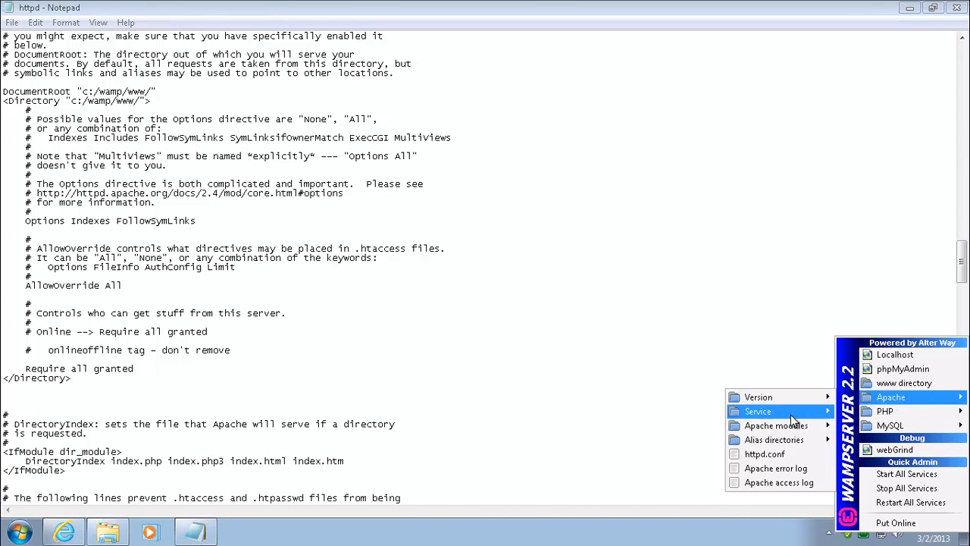
mouse_move(791, 414)
click(910, 449)
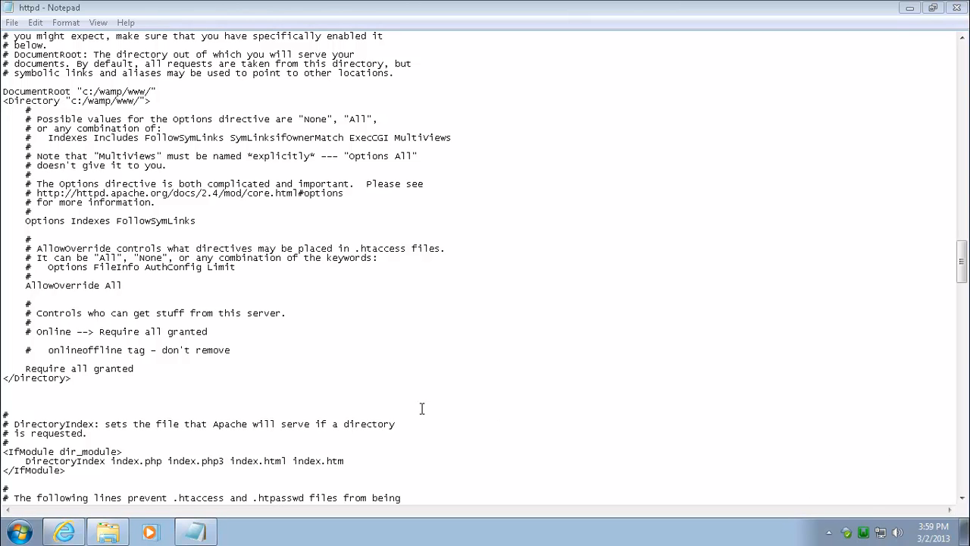
Step: Reload the ownCloud Files page at 192.168.1.10/owncloud in Internet Explorer and select its web address
click(61, 533)
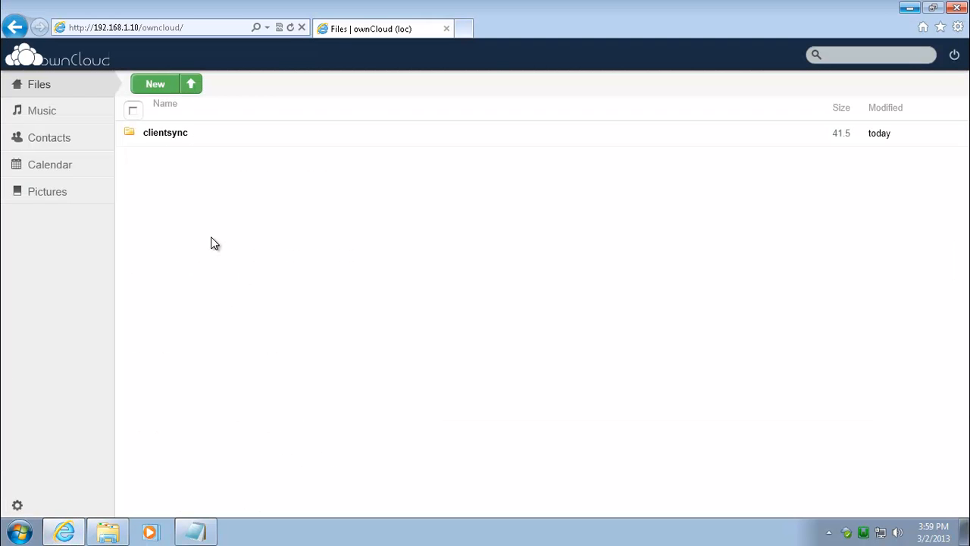
click(291, 27)
click(203, 27)
drag(204, 27, 69, 28)
click(199, 29)
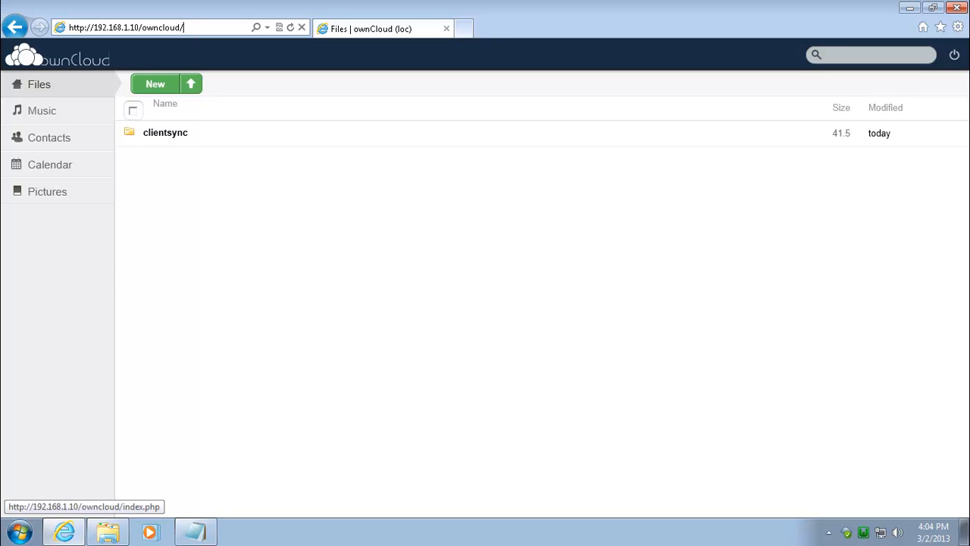
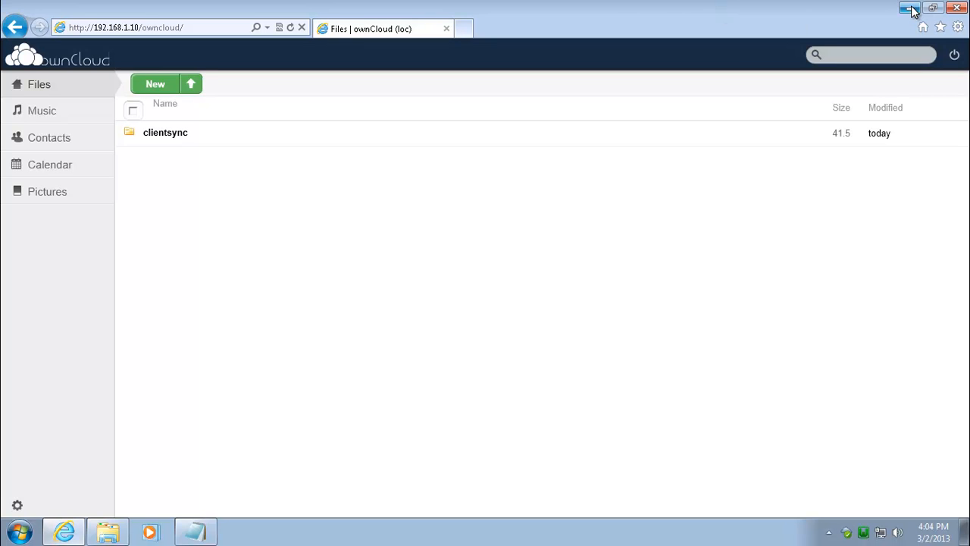
Step: Select the ownCloud web address, then minimize Internet Explorer
click(217, 28)
click(216, 28)
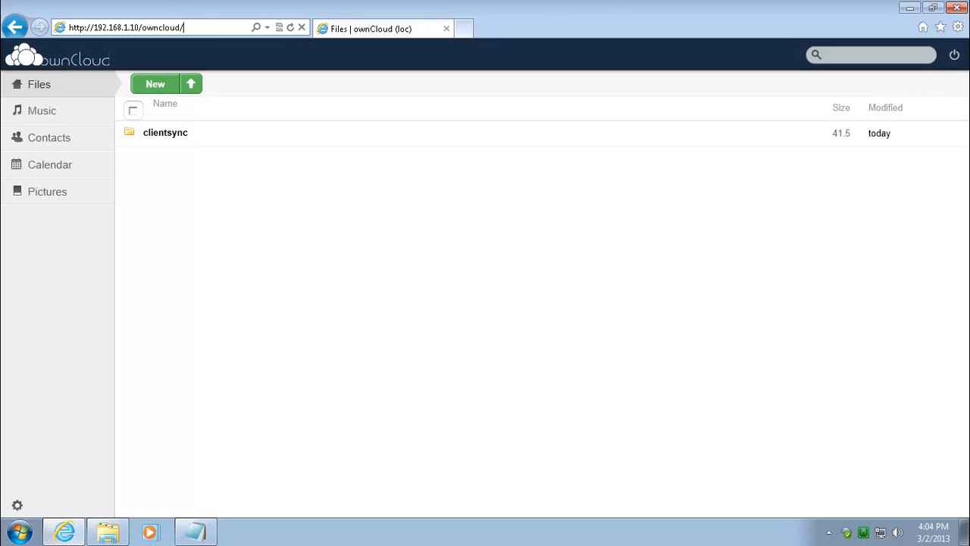
click(909, 7)
Step: Bring httpd.conf back and review the Listen 8001 port line near the top
click(200, 533)
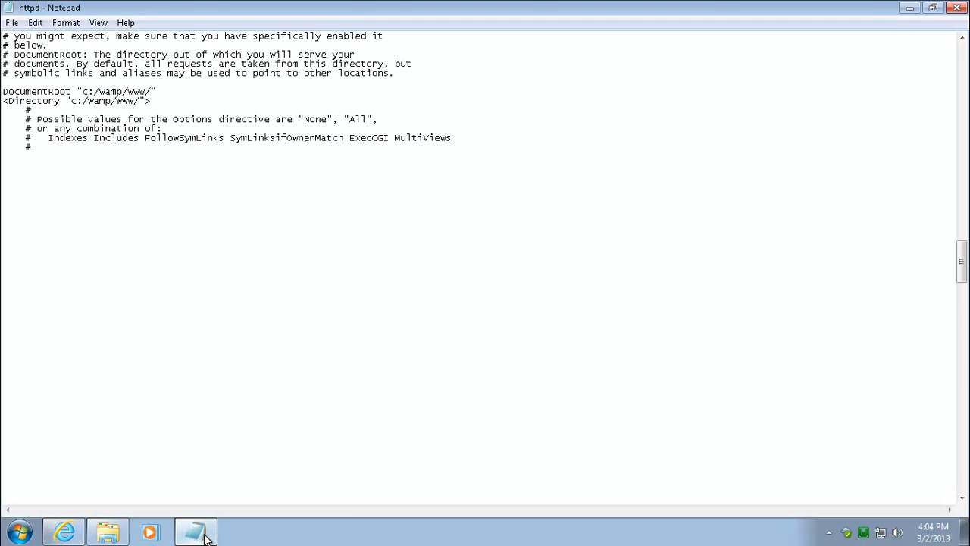
scroll(155, 211, up, 11)
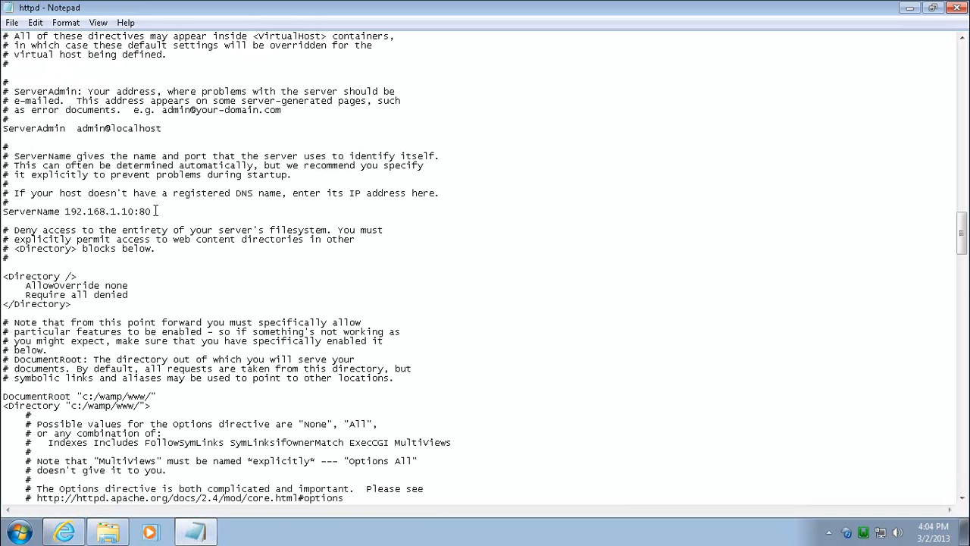
scroll(156, 211, up, 4)
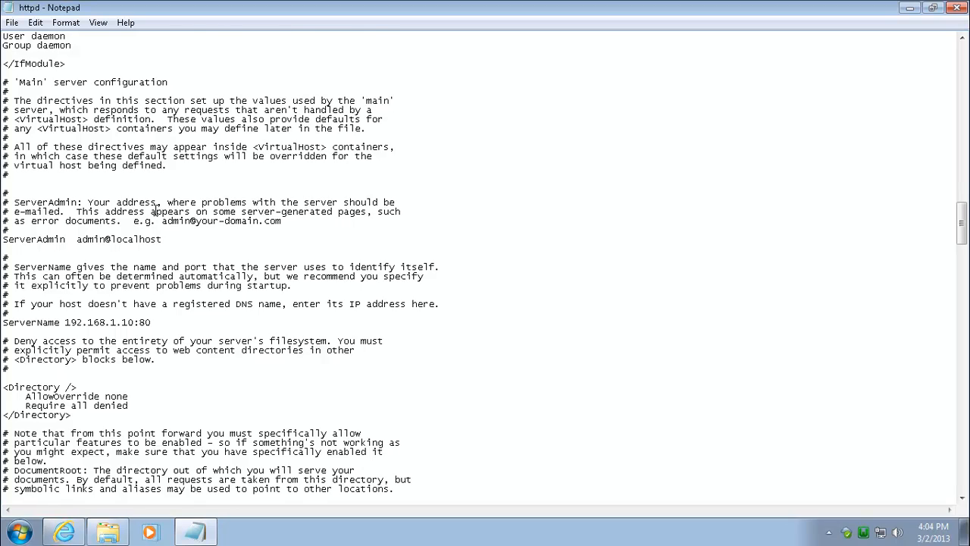
scroll(156, 211, up, 15)
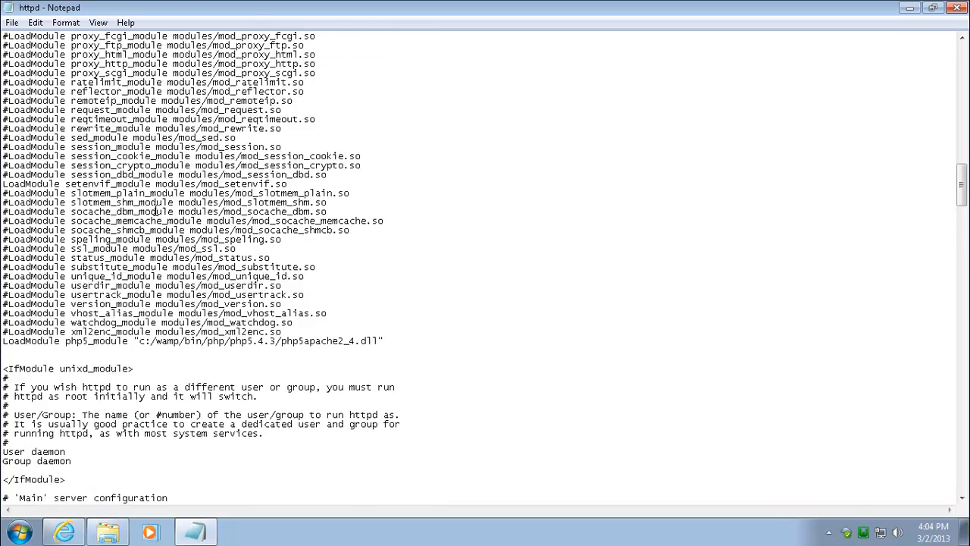
scroll(156, 211, up, 20)
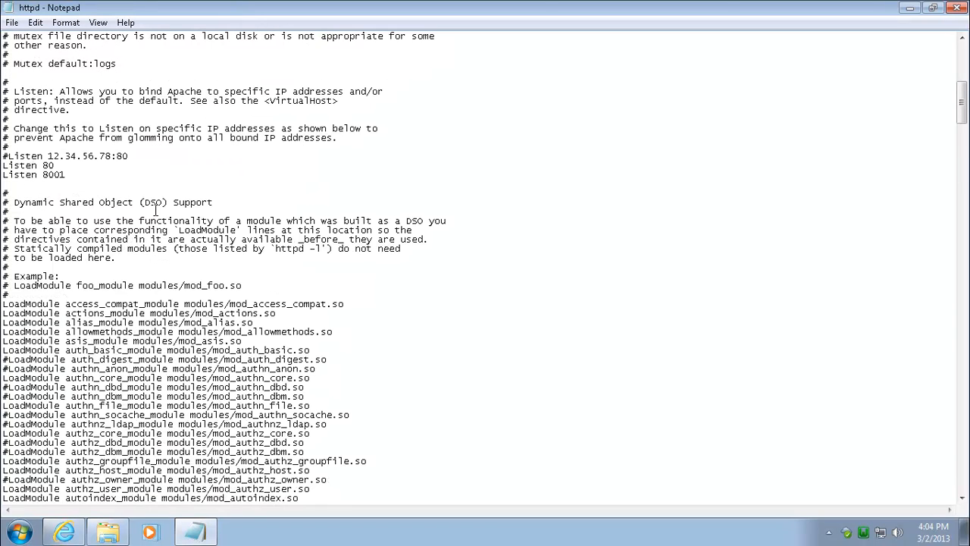
click(75, 173)
drag(44, 175, 91, 173)
click(91, 173)
drag(68, 175, 46, 176)
click(98, 178)
click(377, 447)
Step: Confirm the c:/wamp/www/ Directory block reads Require all granted, then close httpd.conf
scroll(380, 447, down, 20)
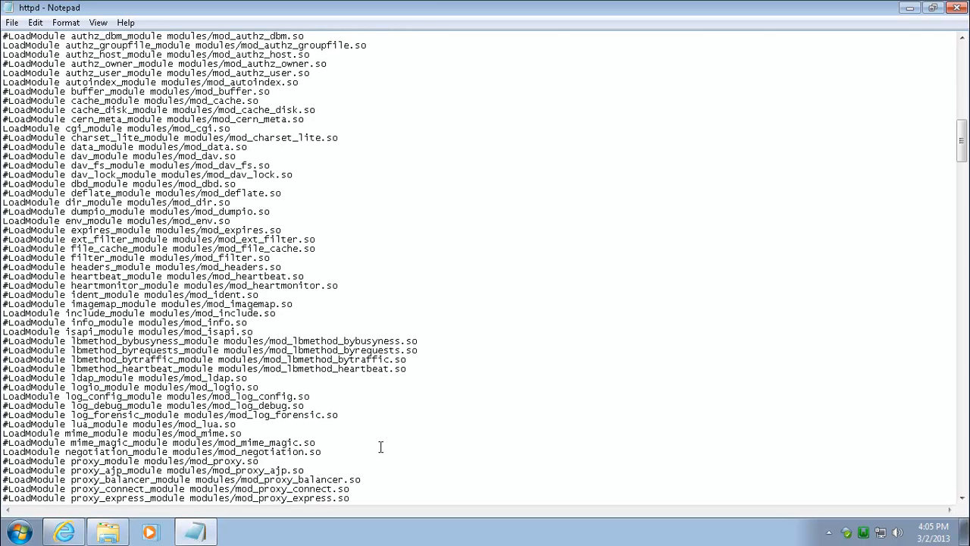
scroll(380, 446, down, 11)
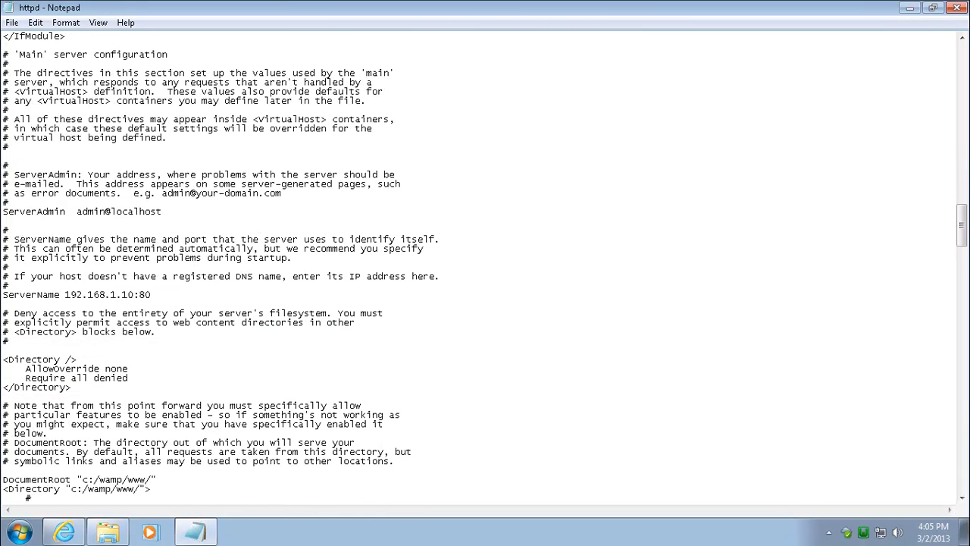
mouse_move(107, 532)
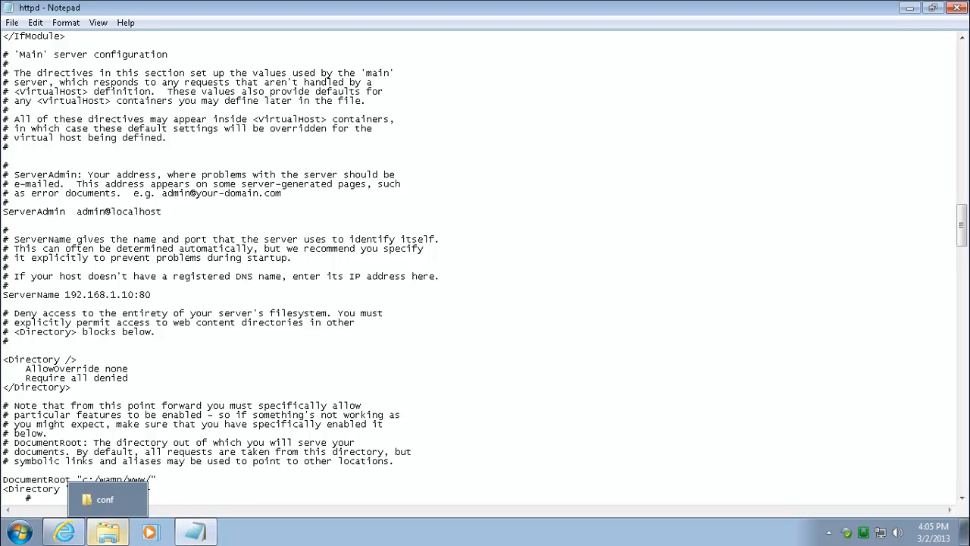
click(610, 387)
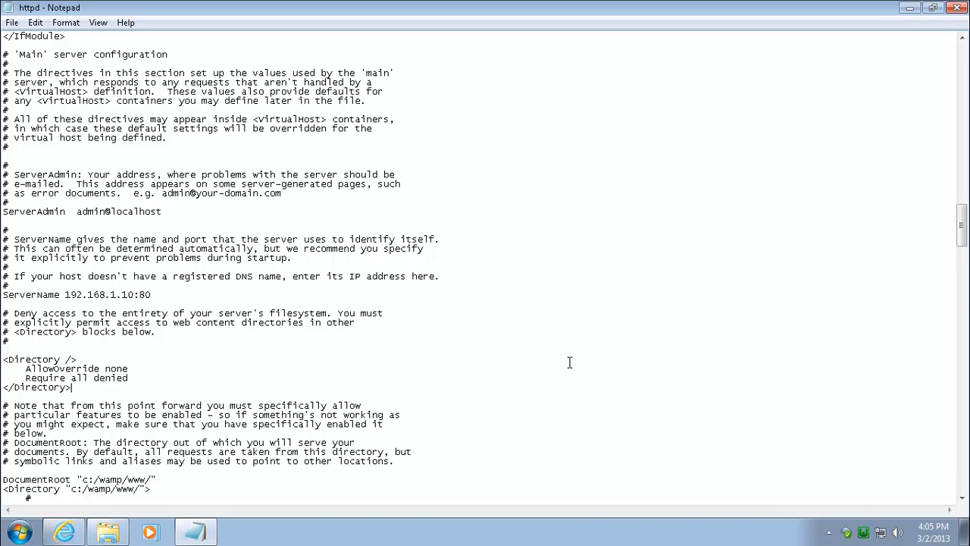
scroll(569, 363, down, 20)
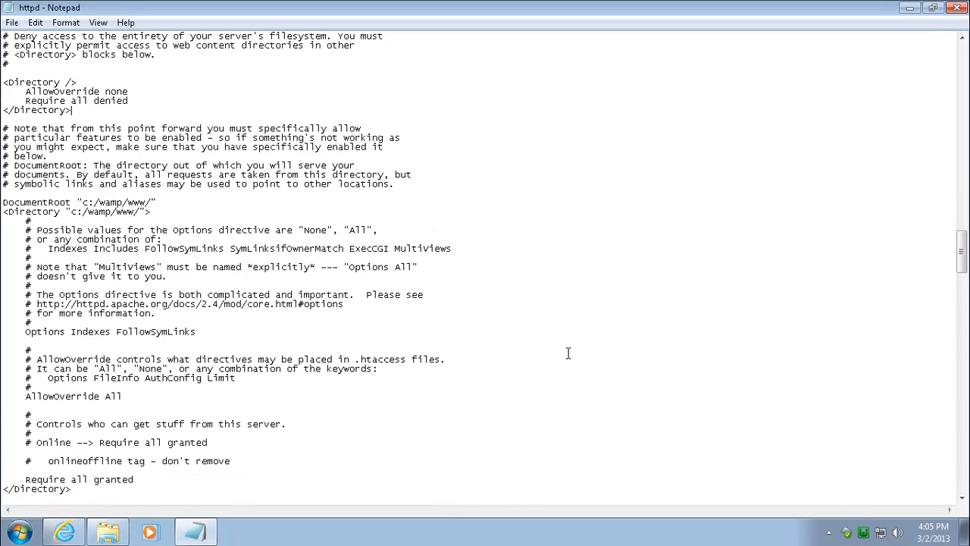
scroll(568, 353, down, 1)
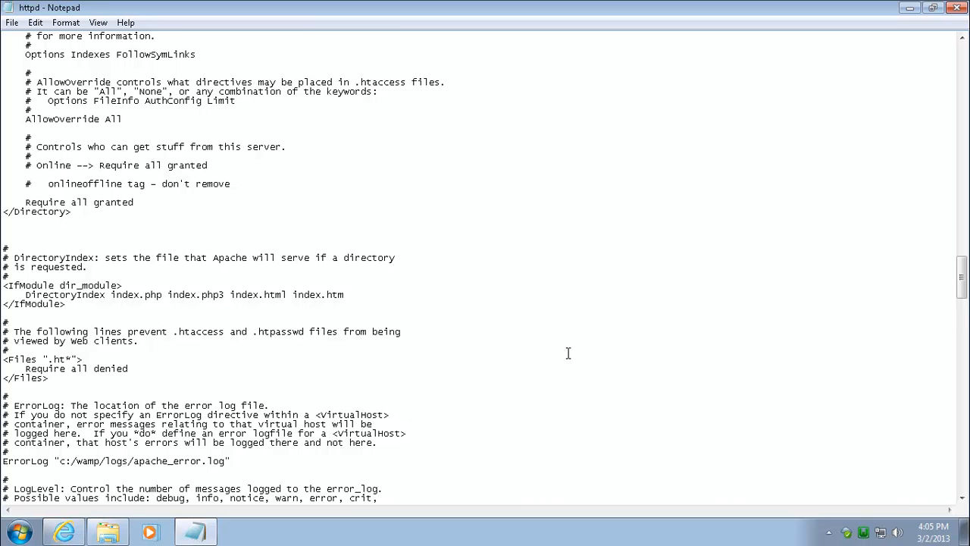
scroll(568, 353, down, 11)
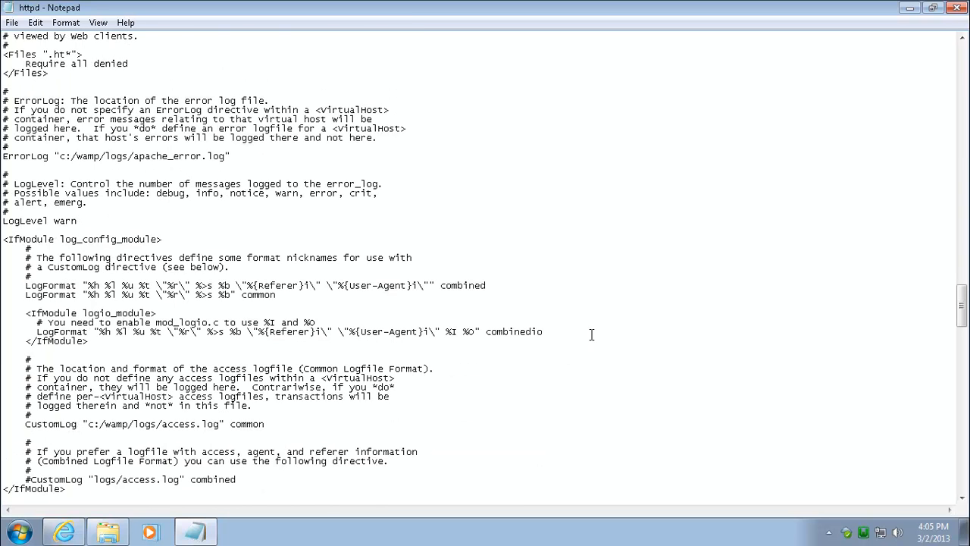
click(948, 9)
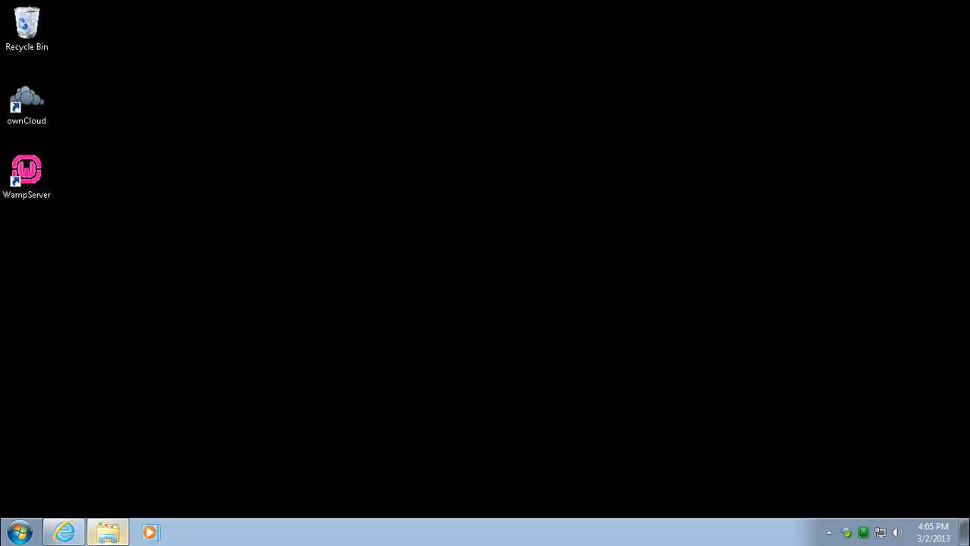
Step: Restore and minimize the conf folder, then bring back the ownCloud Files page
click(107, 532)
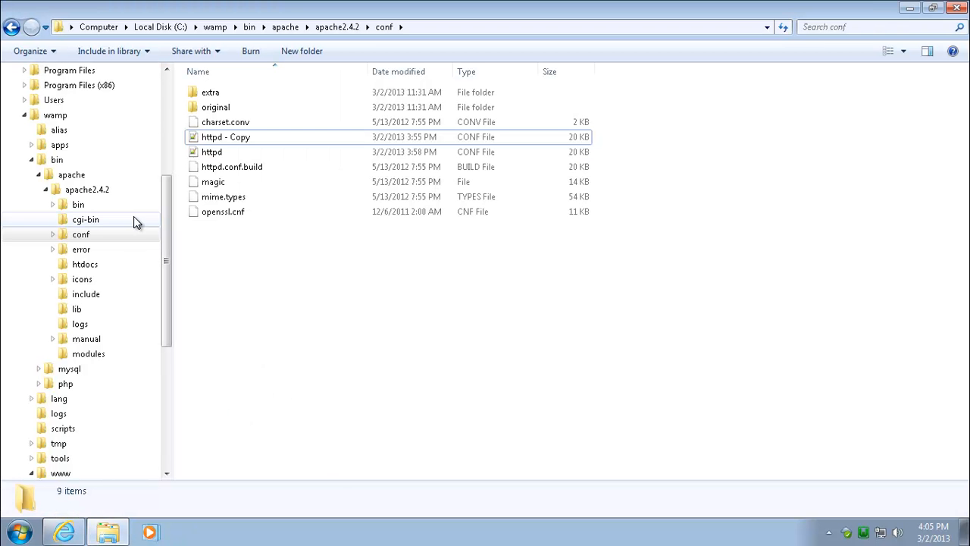
click(112, 534)
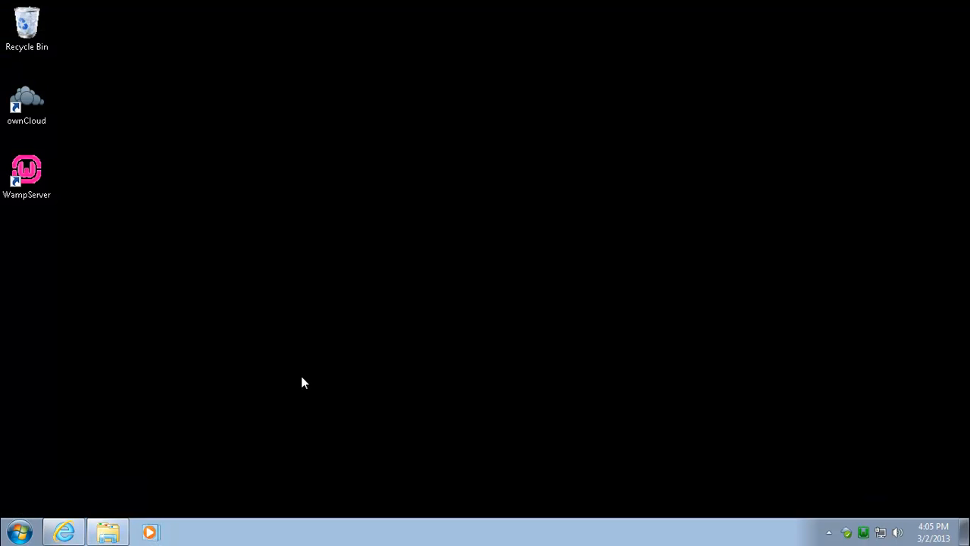
click(65, 533)
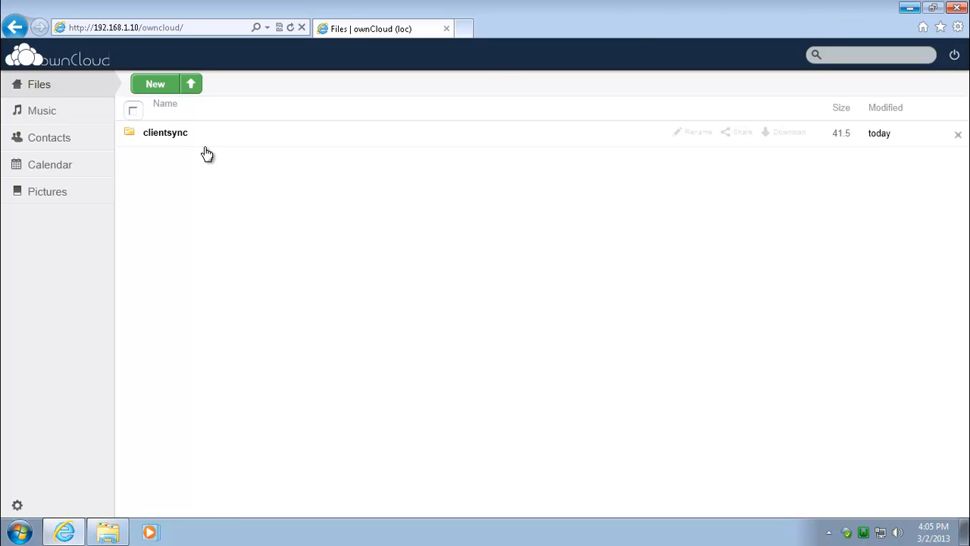
Step: Minimize the ownCloud browser, restore it briefly, then minimize it again to leave the desktop
click(914, 9)
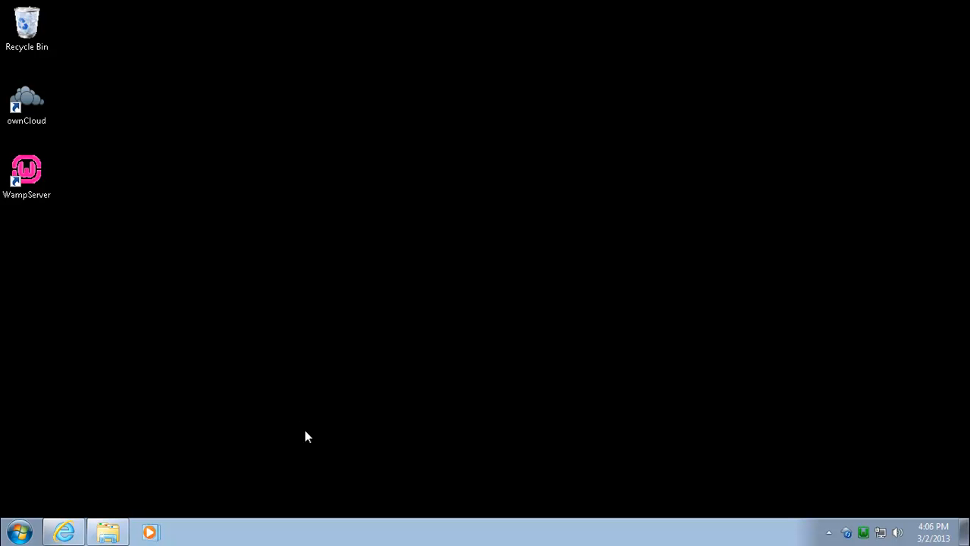
click(63, 532)
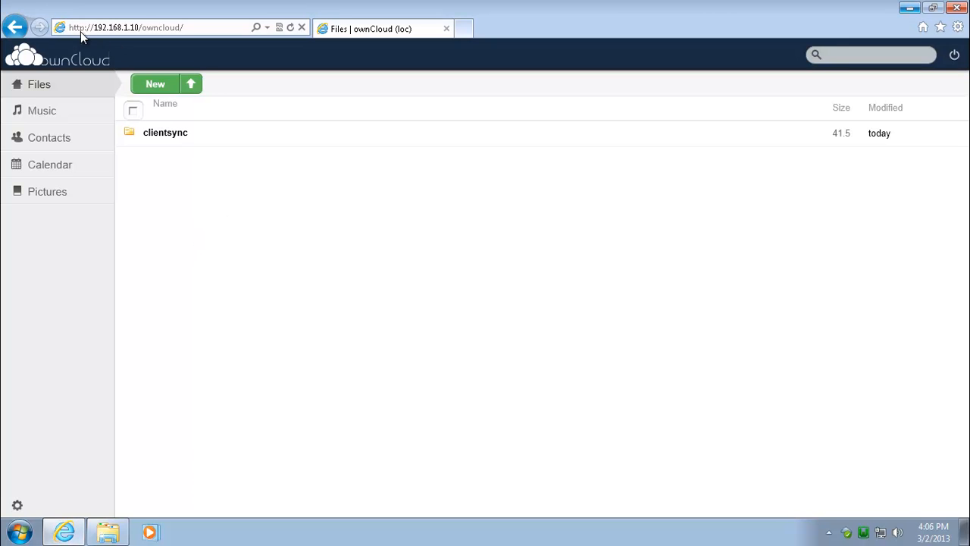
click(908, 8)
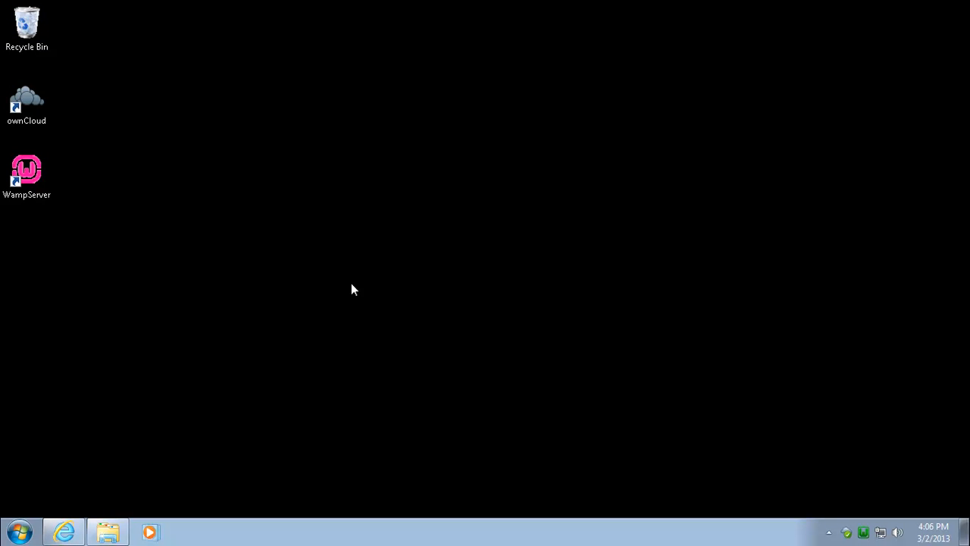